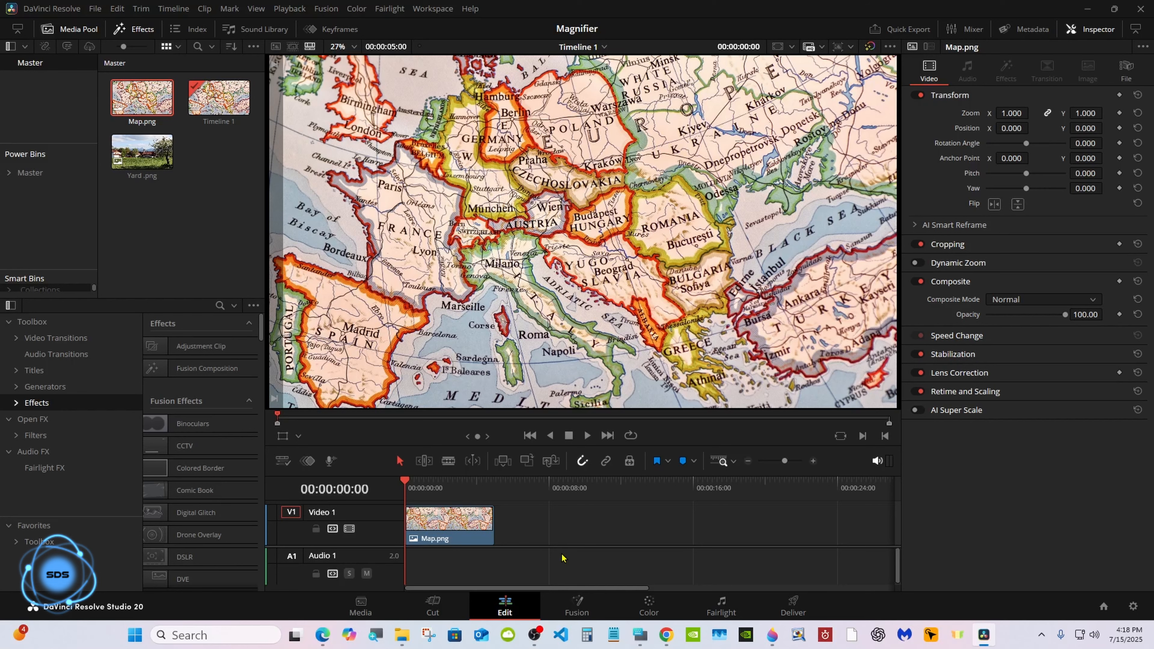
Open the map clip in Fusion, bring up the on-screen keyboard and switch to a single viewer
{"action": "left_click", "coordinate": [578, 607]}
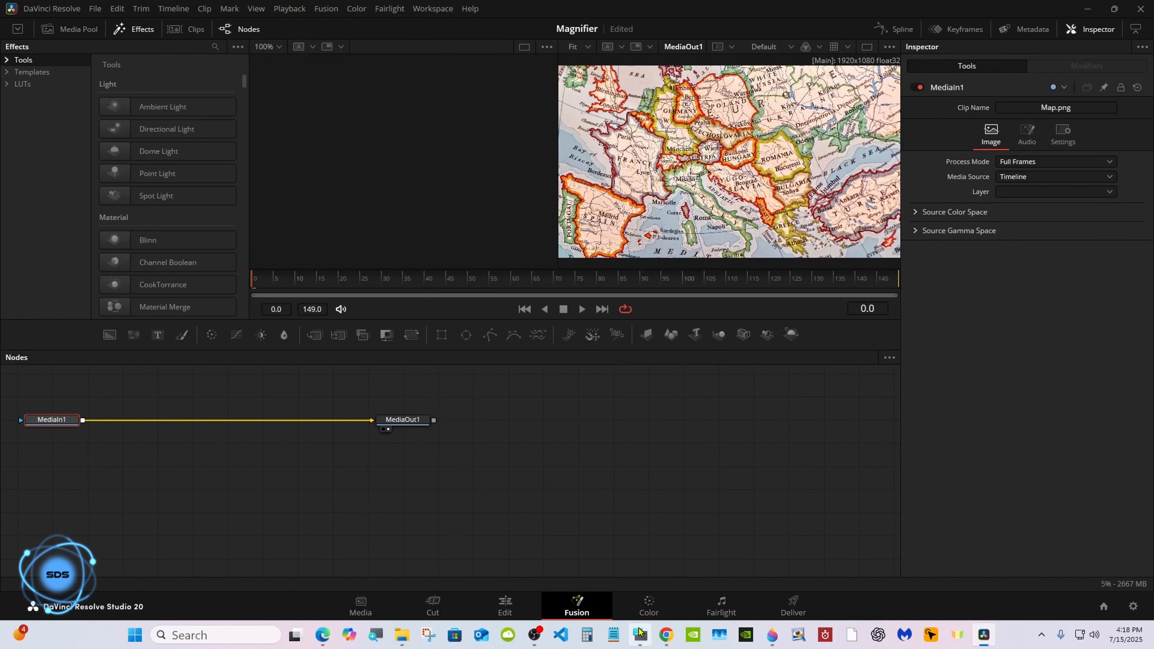
{"action": "left_click", "coordinate": [640, 634]}
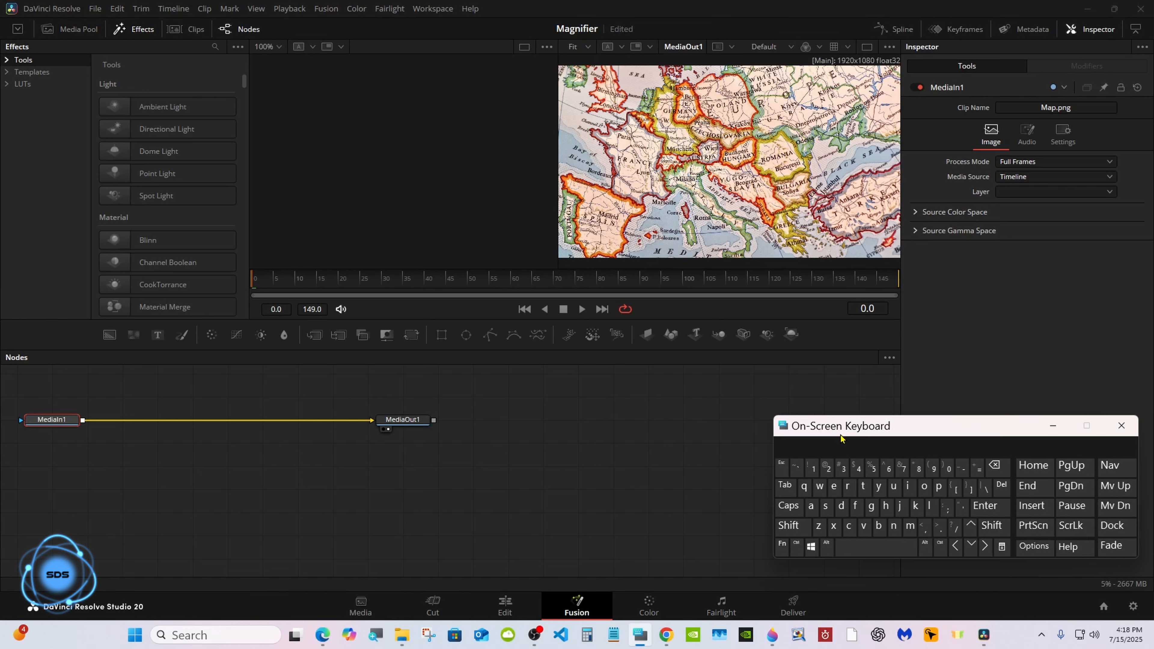
{"action": "left_click", "coordinate": [867, 46]}
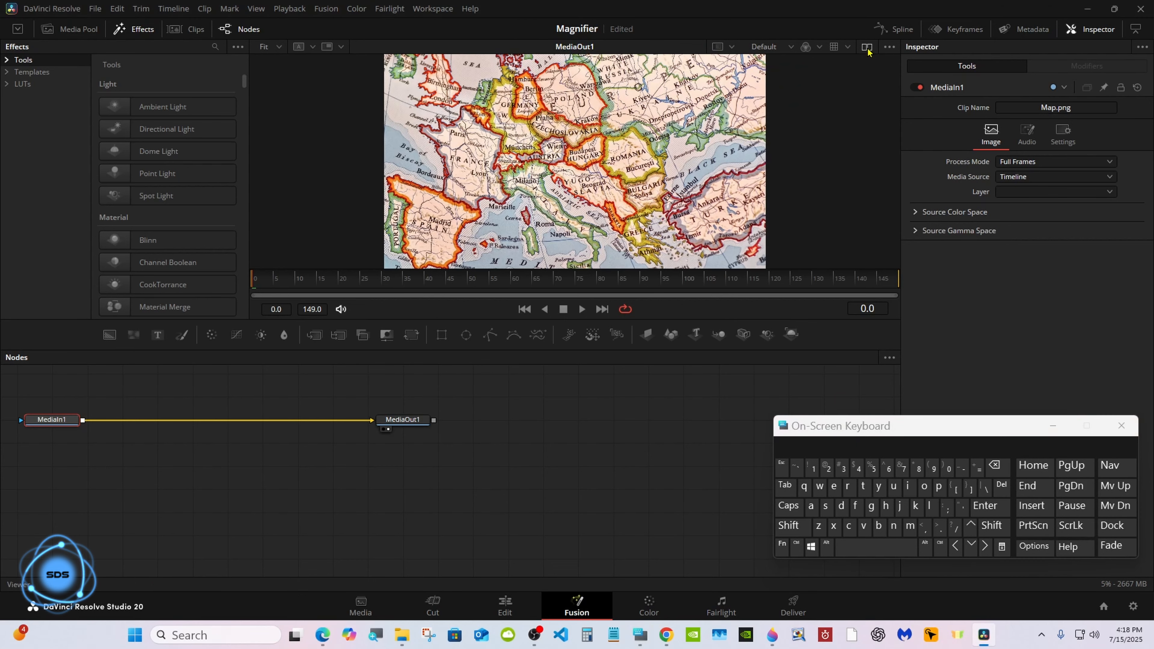
Reposition MediaIn1 and MediaOut1 on one level line in the node graph, leaving room between them for new nodes
{"action": "left_click_drag", "start_coordinate": [401, 419], "coordinate": [682, 442]}
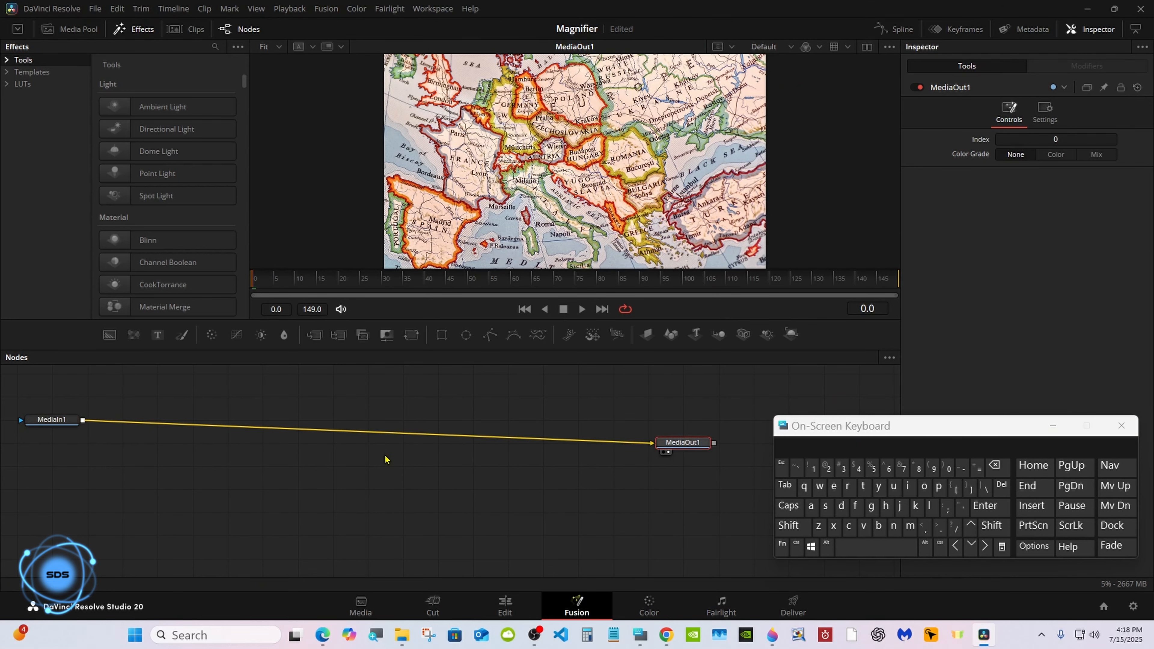
{"action": "left_click_drag", "start_coordinate": [51, 420], "coordinate": [367, 466]}
{"action": "left_click_drag", "start_coordinate": [681, 443], "coordinate": [682, 466]}
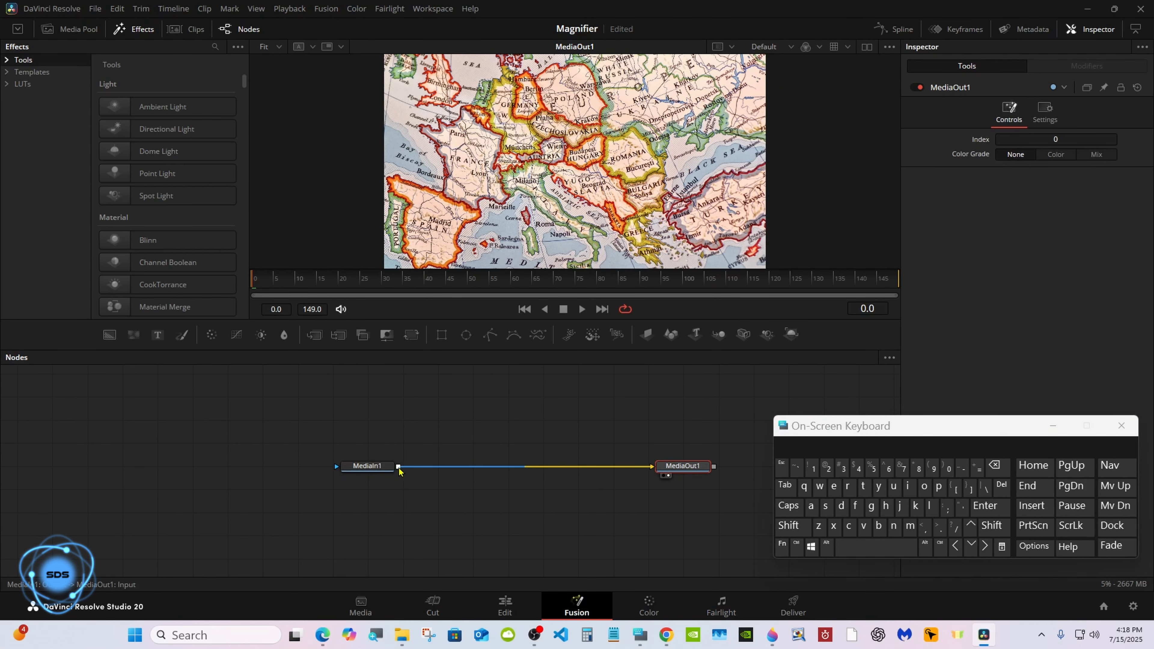
Insert a Merge node after MediaIn1 and place an unconnected Ellipse mask node above it
{"action": "left_click", "coordinate": [392, 471]}
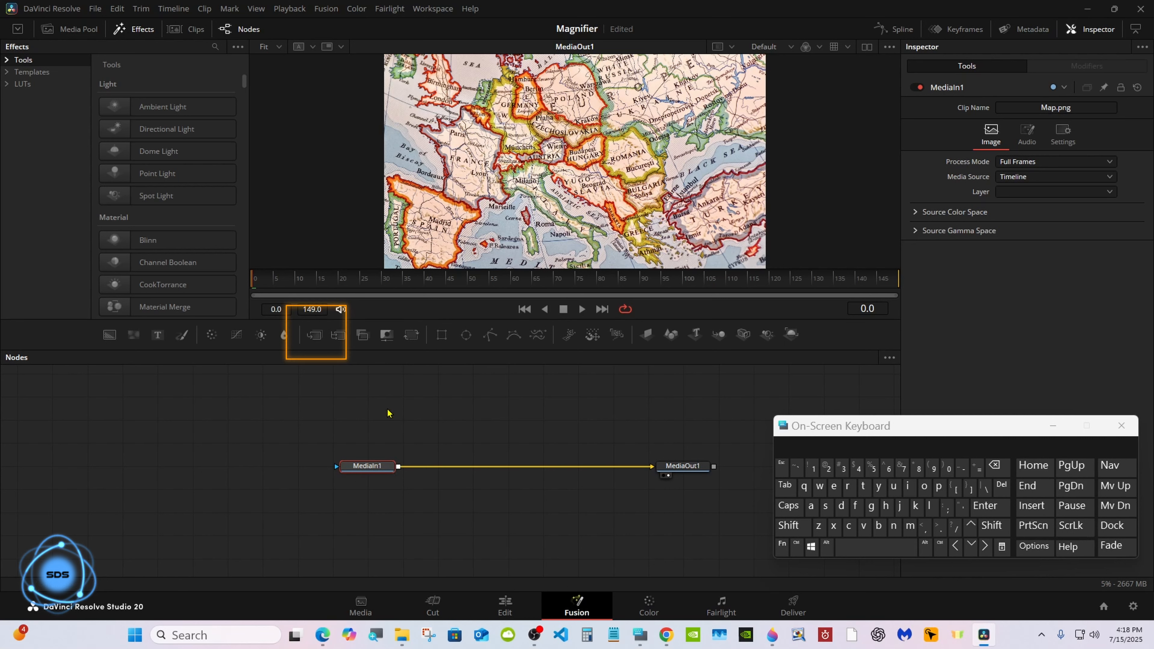
{"action": "left_click", "coordinate": [316, 337]}
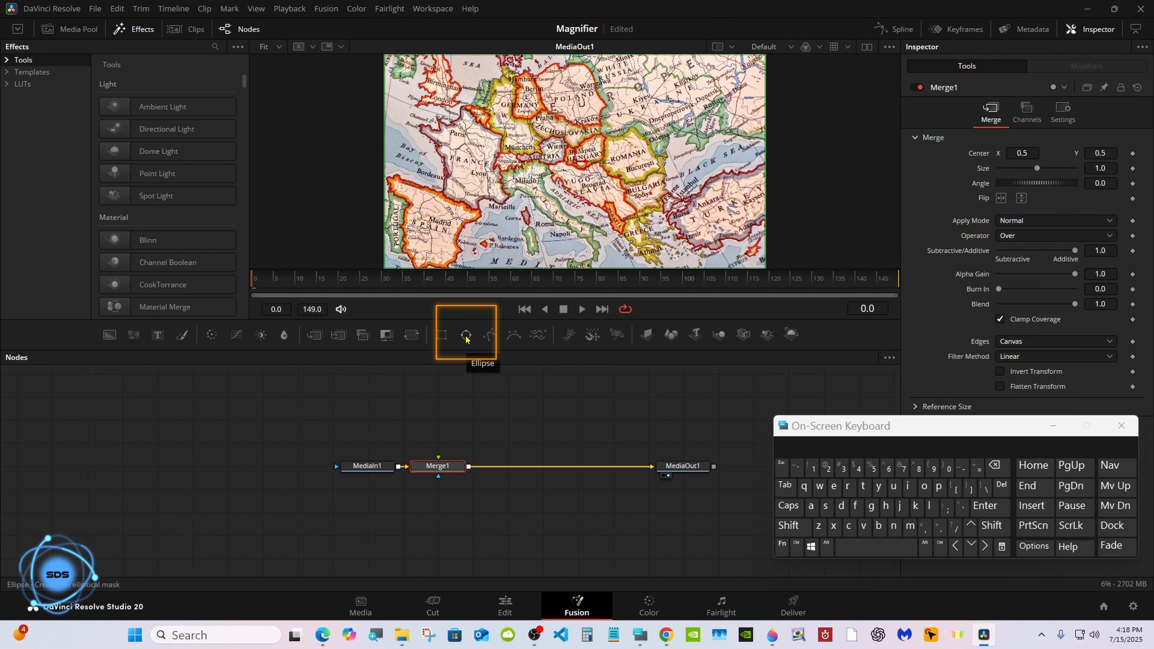
{"action": "left_click_drag", "start_coordinate": [466, 339], "coordinate": [445, 400]}
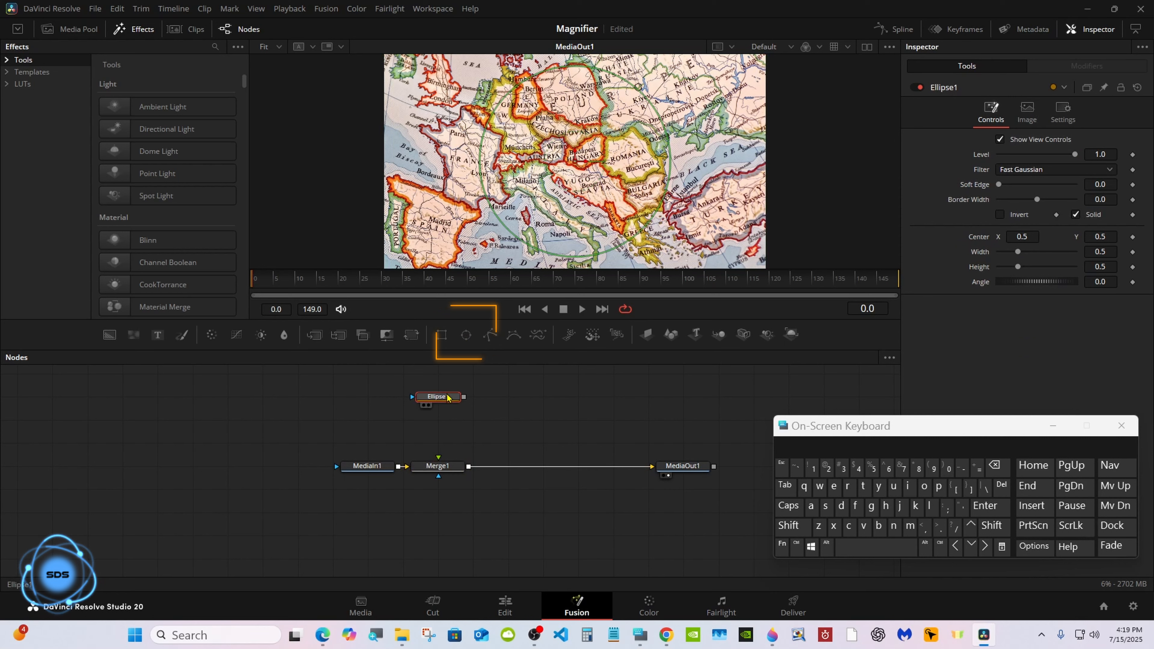
Find the Displace tool by searching for "displ" and add it between the ellipse and the merge node
{"action": "left_click", "coordinate": [445, 424]}
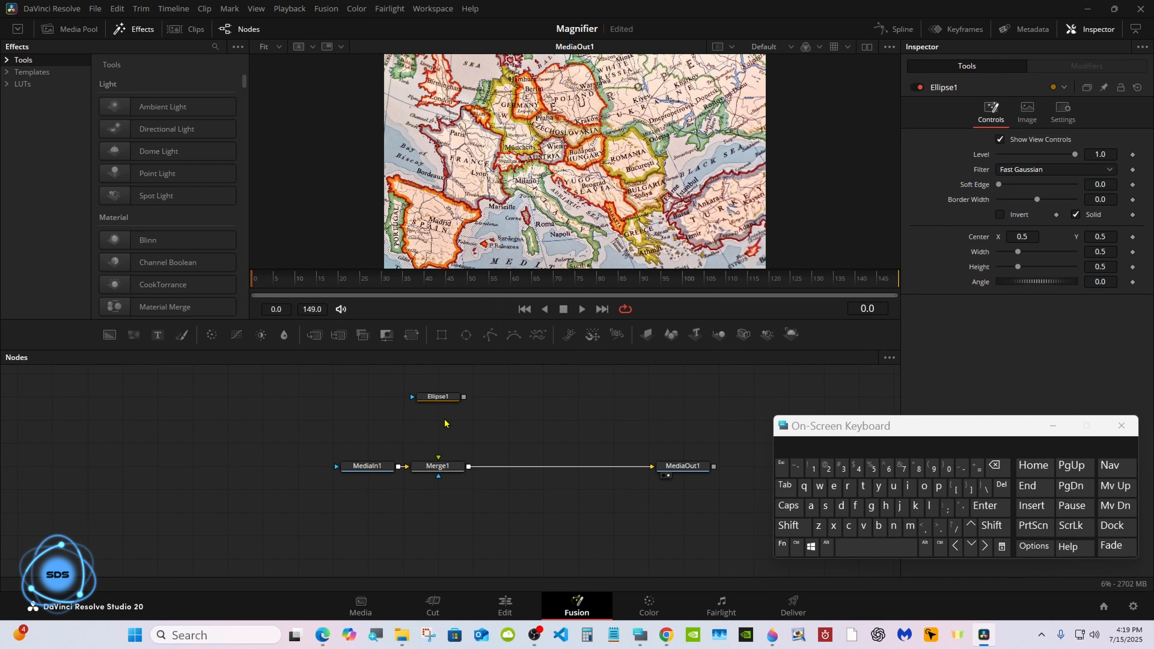
{"action": "left_click", "coordinate": [788, 526]}
{"action": "left_click", "coordinate": [868, 546]}
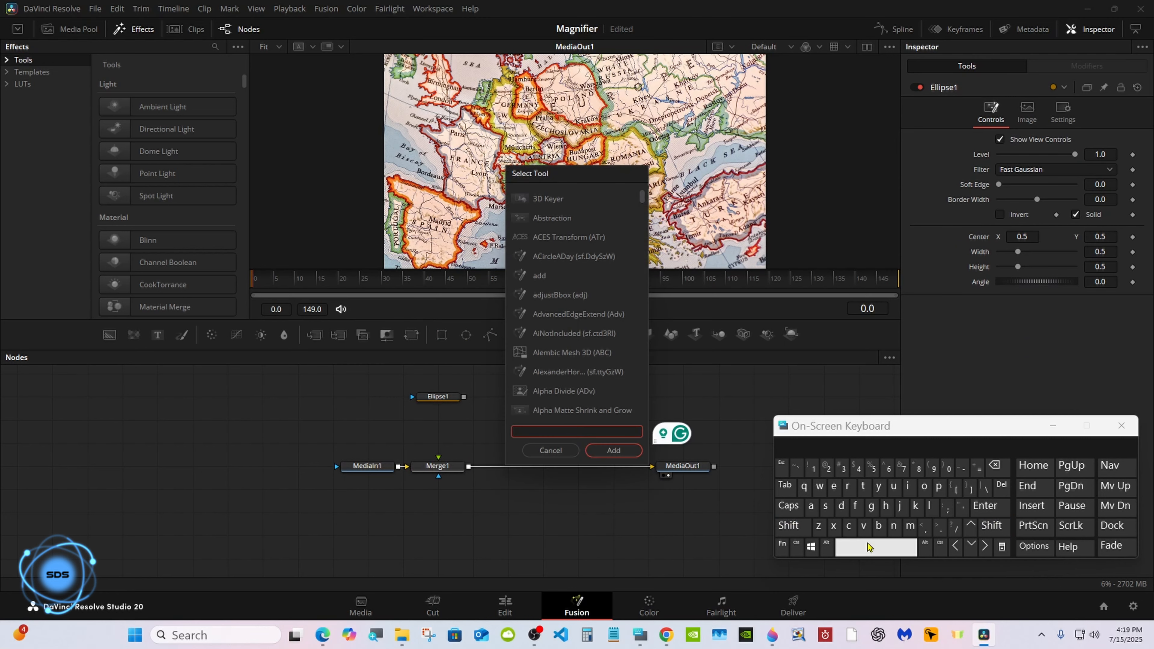
{"action": "left_click", "coordinate": [841, 506]}
{"action": "left_click", "coordinate": [907, 486]}
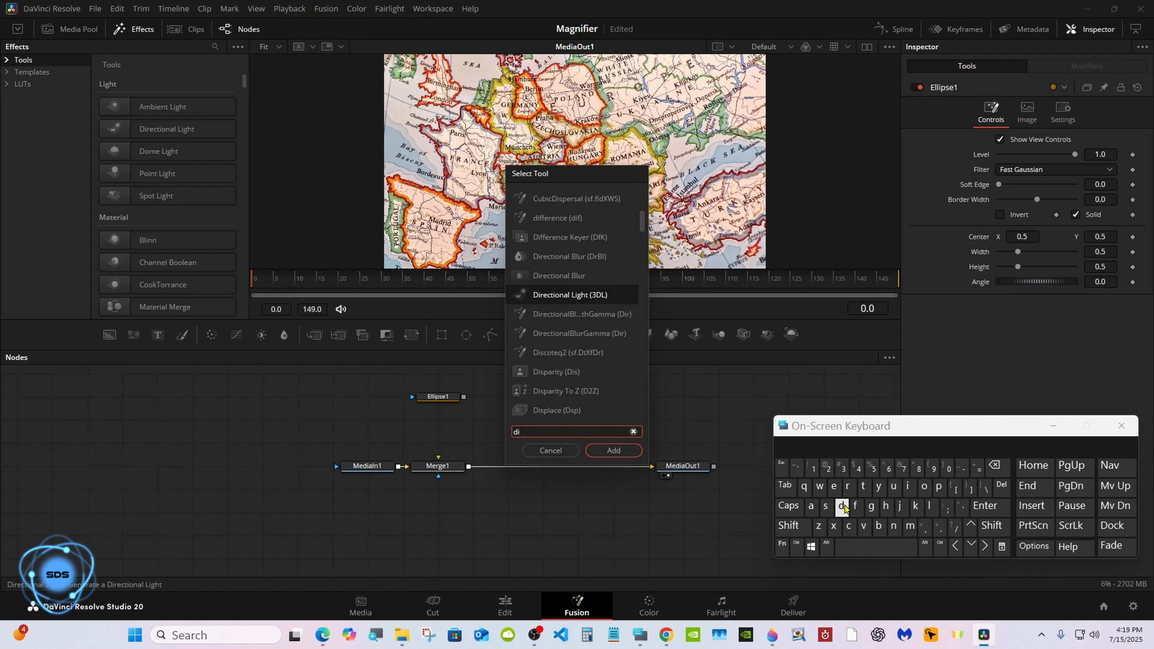
{"action": "left_click", "coordinate": [826, 505]}
{"action": "left_click", "coordinate": [939, 485]}
{"action": "left_click", "coordinate": [930, 506]}
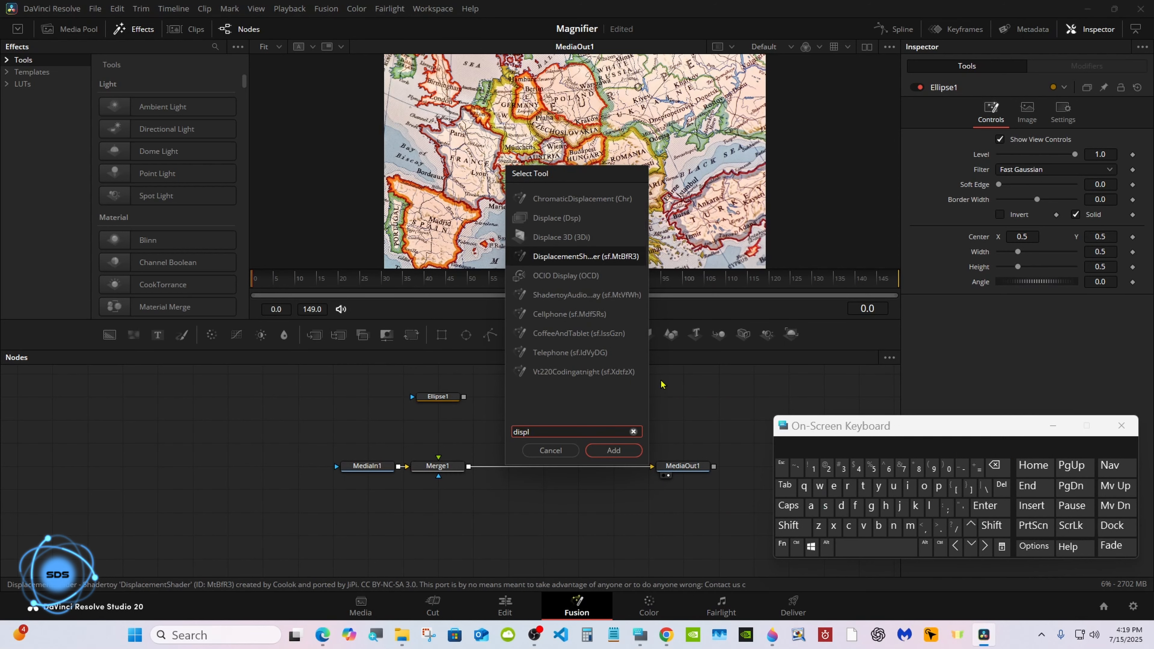
{"action": "left_click", "coordinate": [582, 223]}
{"action": "left_click", "coordinate": [613, 450]}
Connect Ellipse1 to Displace1's foreground, Displace1 to Merge1's foreground and MediaIn1 to Displace1's input, moving MediaIn1 farther from the merge
{"action": "left_click_drag", "start_coordinate": [383, 469], "coordinate": [314, 470]}
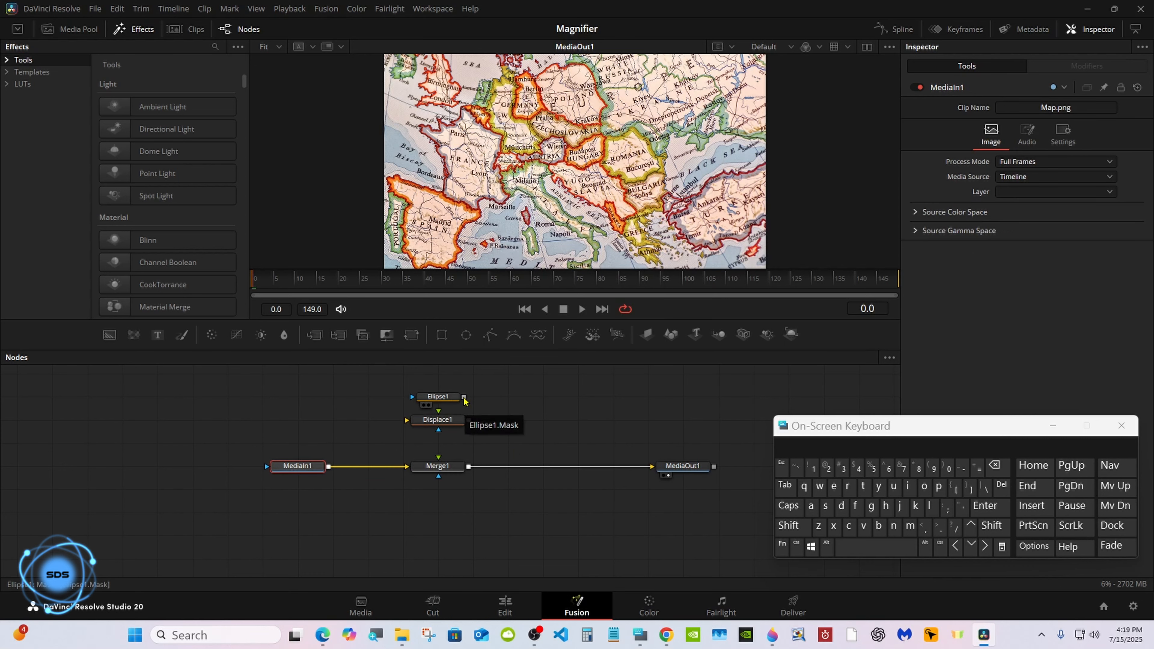
{"action": "left_click_drag", "start_coordinate": [465, 399], "coordinate": [439, 465]}
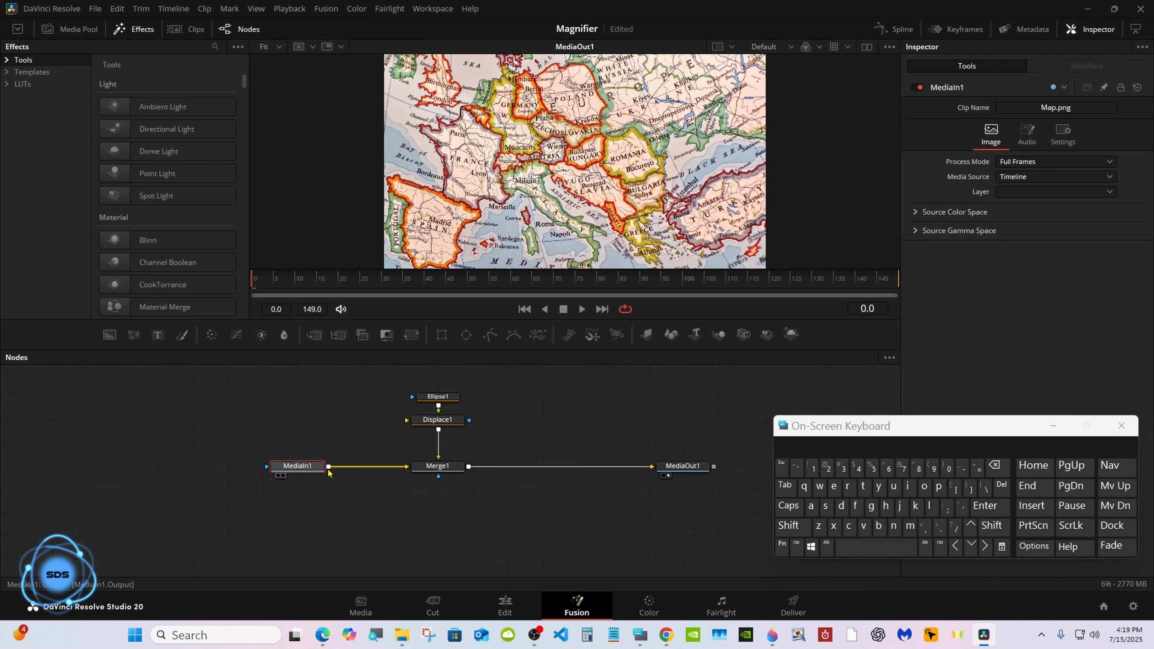
{"action": "left_click_drag", "start_coordinate": [328, 467], "coordinate": [407, 421]}
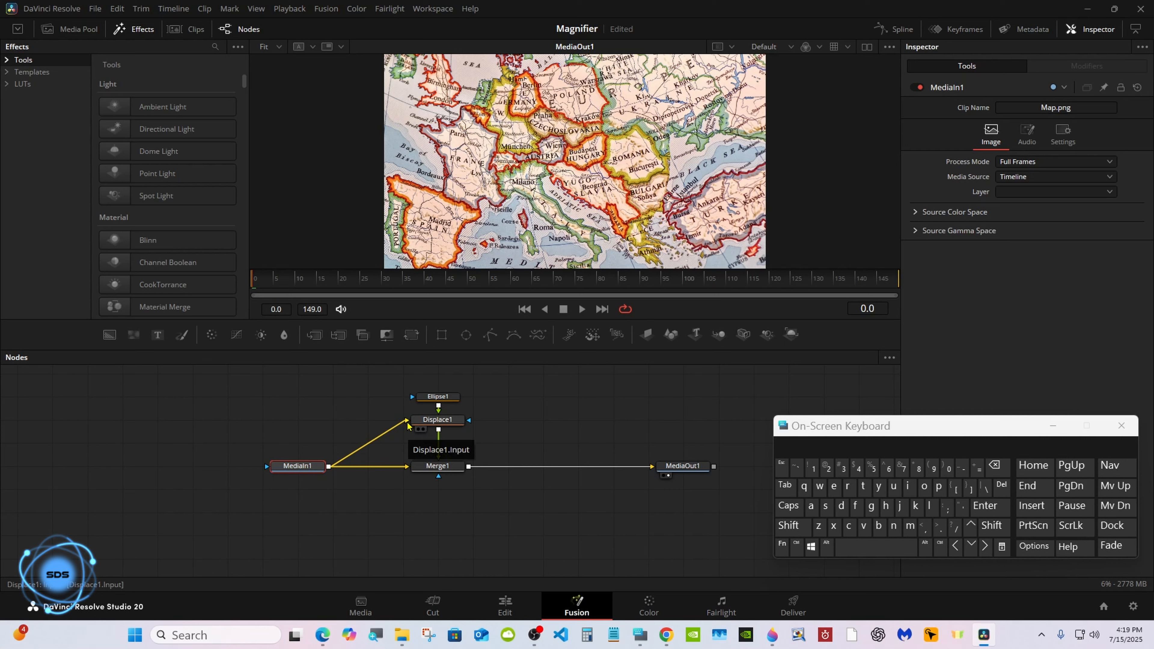
{"action": "left_click_drag", "start_coordinate": [298, 466], "coordinate": [228, 466]}
Link Ellipse1's Width to its Height with an expression and set the Height to 0.3
{"action": "left_click", "coordinate": [452, 400]}
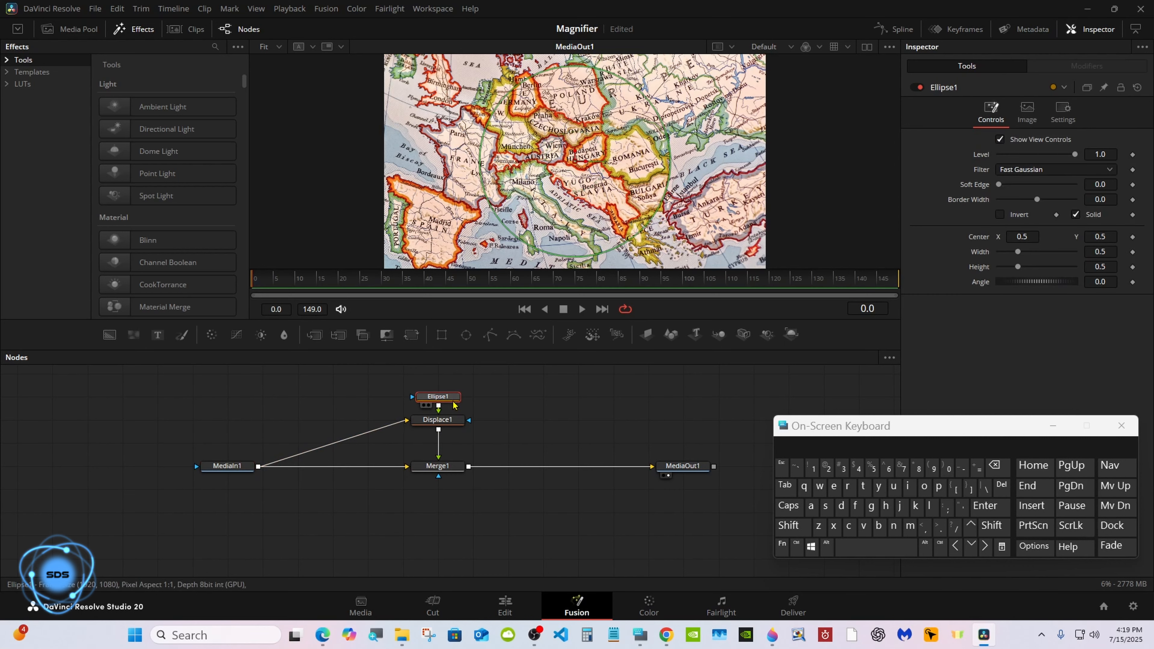
{"action": "left_click_drag", "start_coordinate": [874, 434], "coordinate": [648, 464]}
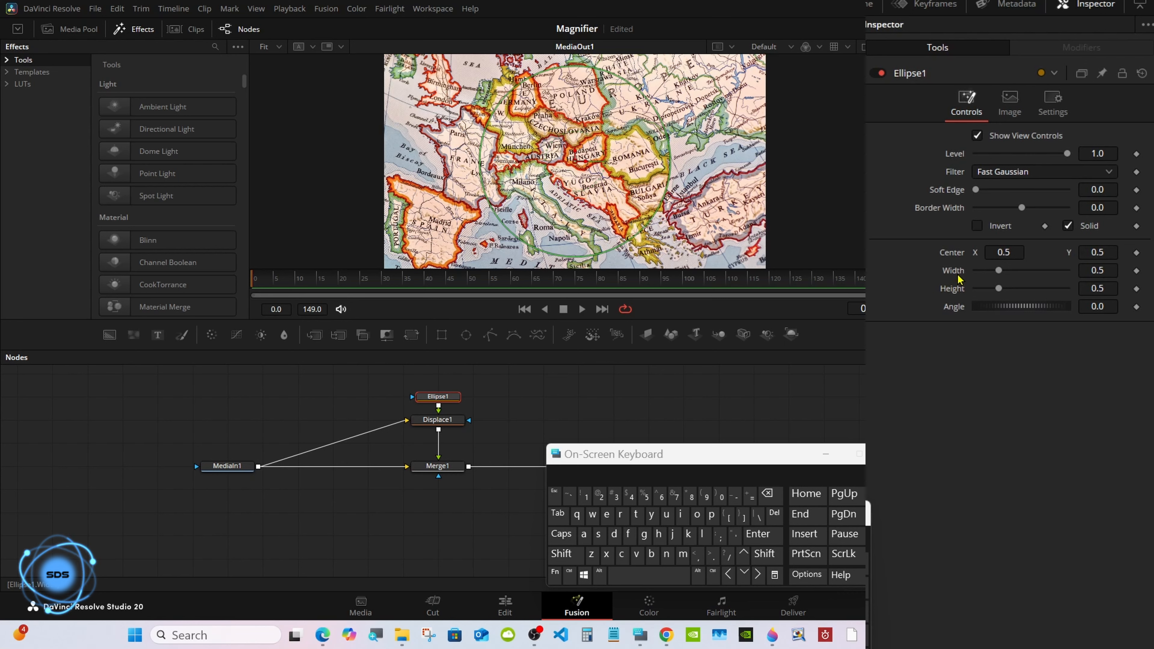
{"action": "right_click", "coordinate": [959, 279]}
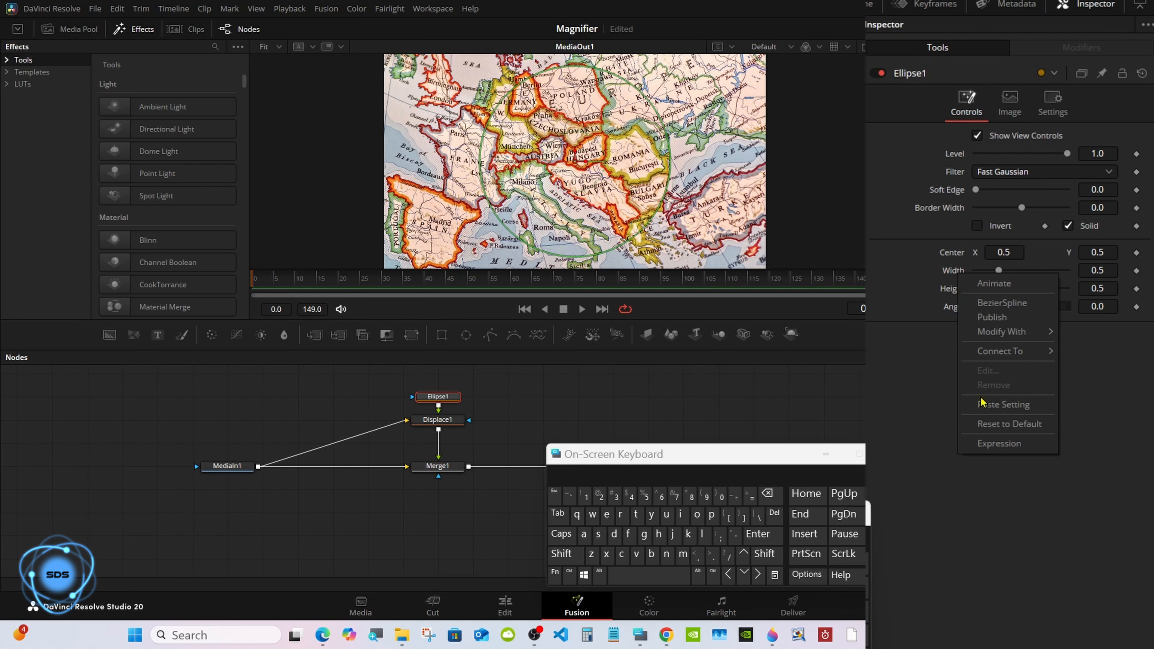
{"action": "left_click", "coordinate": [990, 448]}
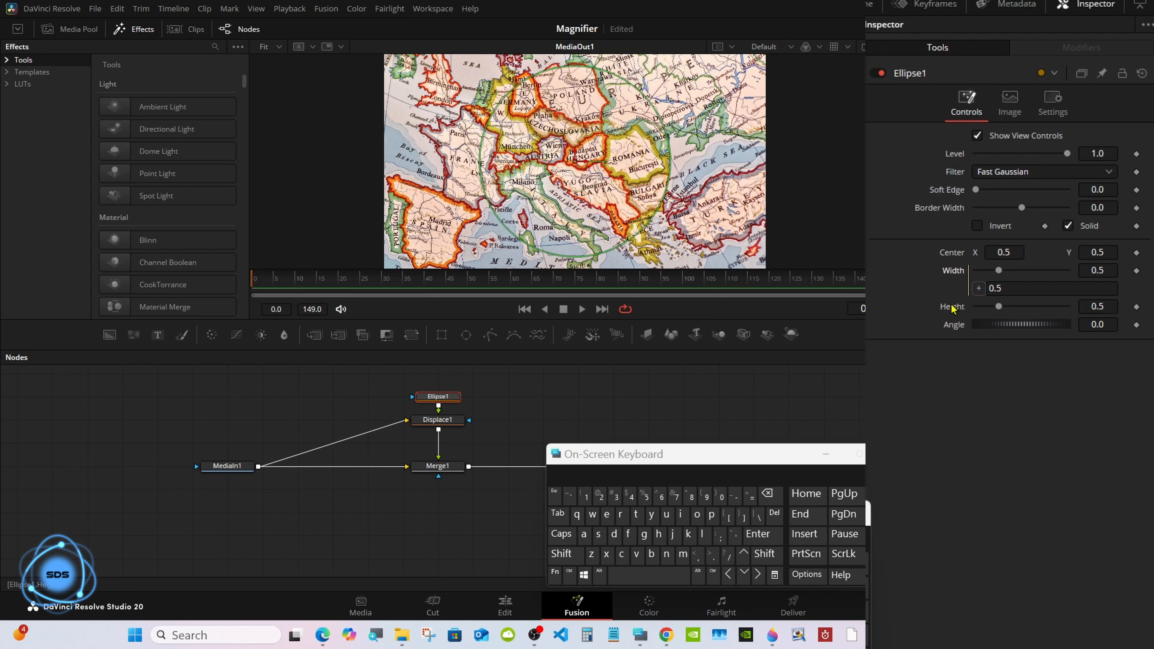
{"action": "left_click_drag", "start_coordinate": [979, 288], "coordinate": [992, 314]}
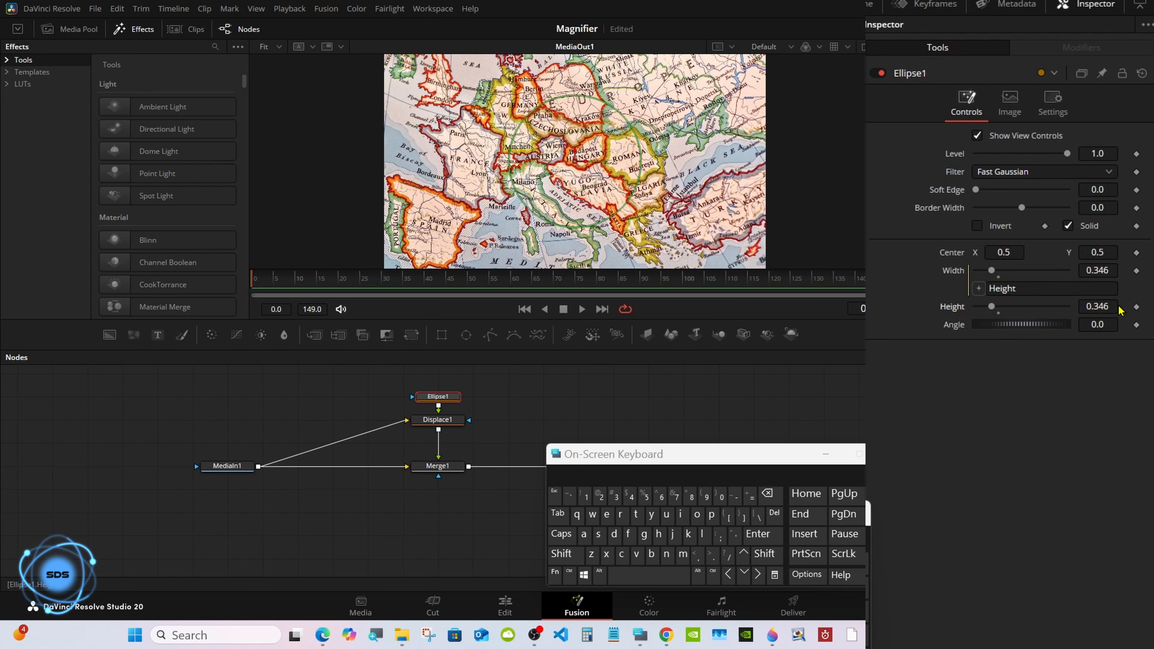
{"action": "left_click", "coordinate": [1111, 306]}
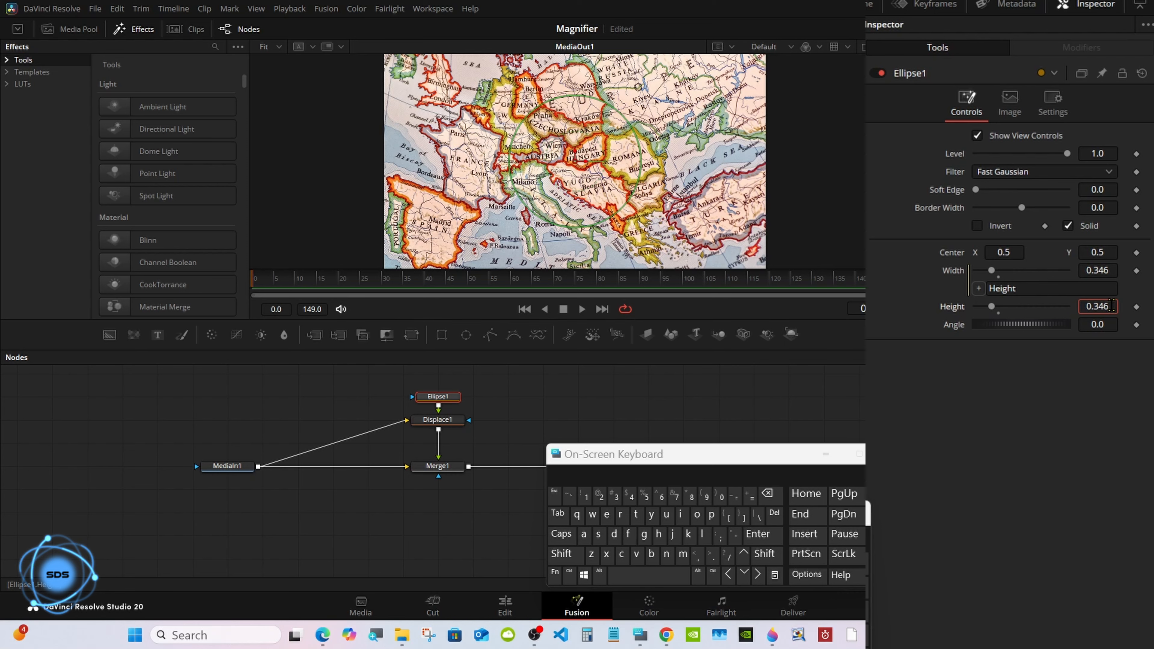
{"action": "left_click", "coordinate": [767, 493]}
{"action": "left_click", "coordinate": [767, 494]}
{"action": "left_click", "coordinate": [758, 534]}
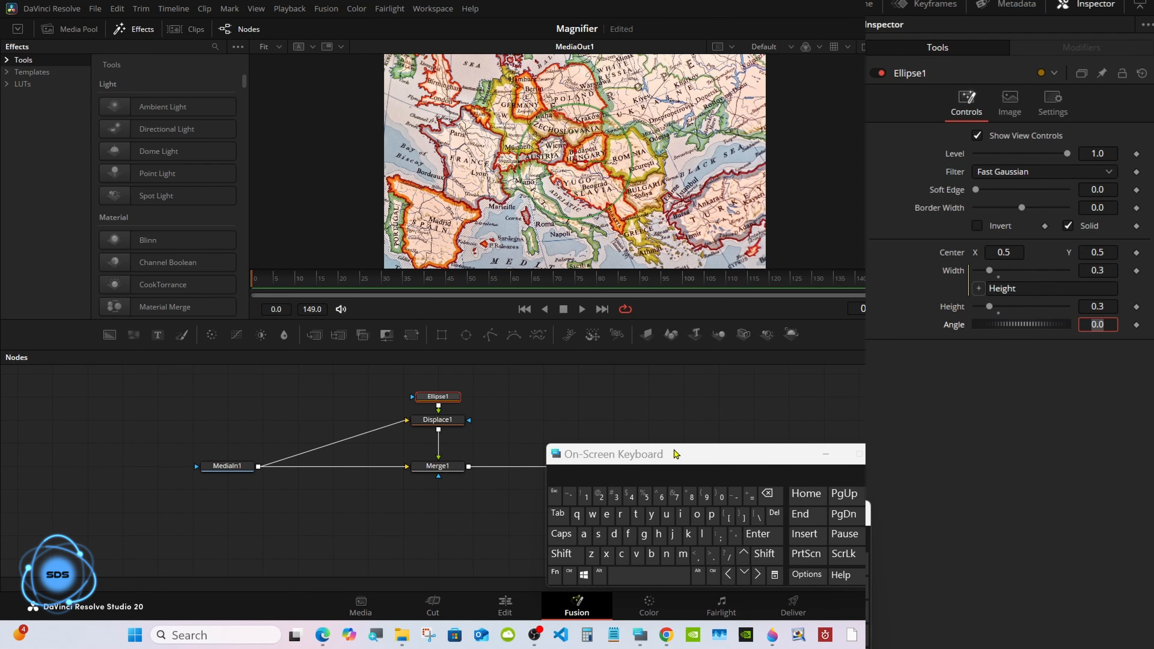
Copy Ellipse1 and paste it as an instance in the empty graph area beside it
{"action": "left_click_drag", "start_coordinate": [672, 453], "coordinate": [850, 454]}
{"action": "right_click", "coordinate": [444, 399]}
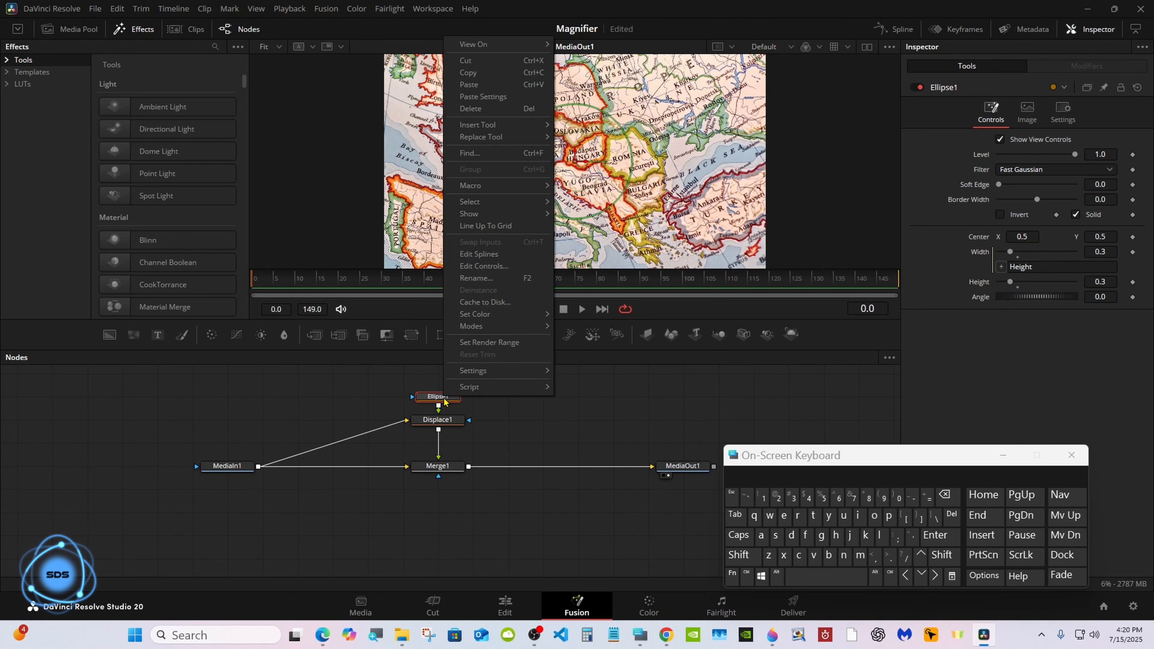
{"action": "left_click", "coordinate": [475, 80]}
{"action": "left_click", "coordinate": [590, 398]}
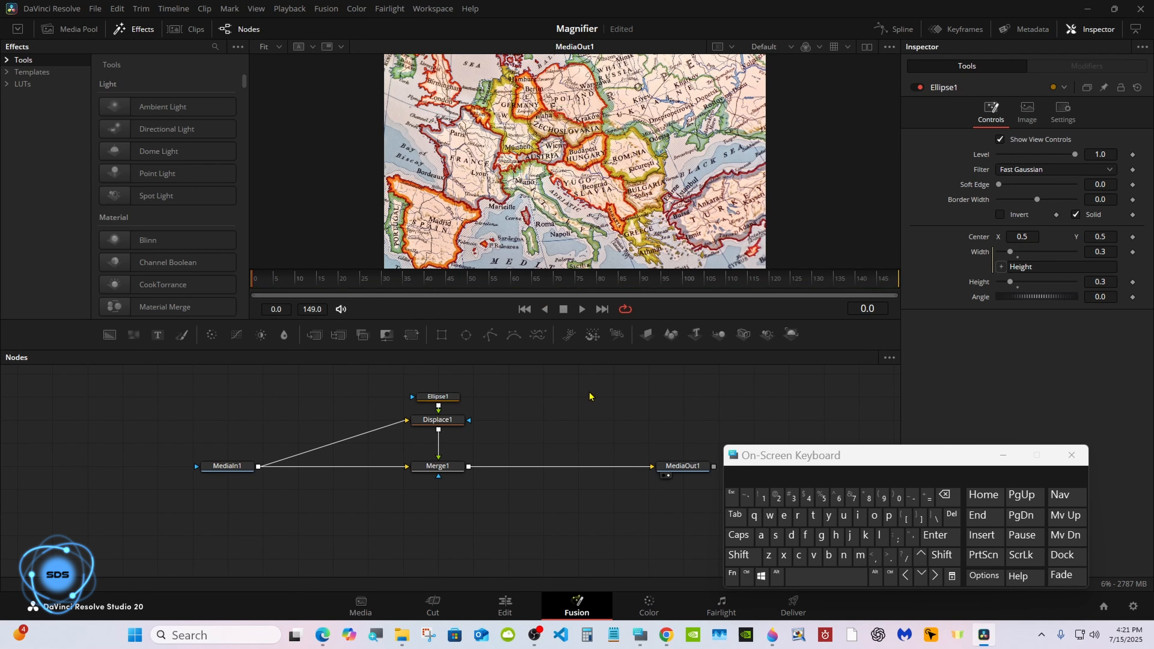
{"action": "right_click", "coordinate": [590, 396]}
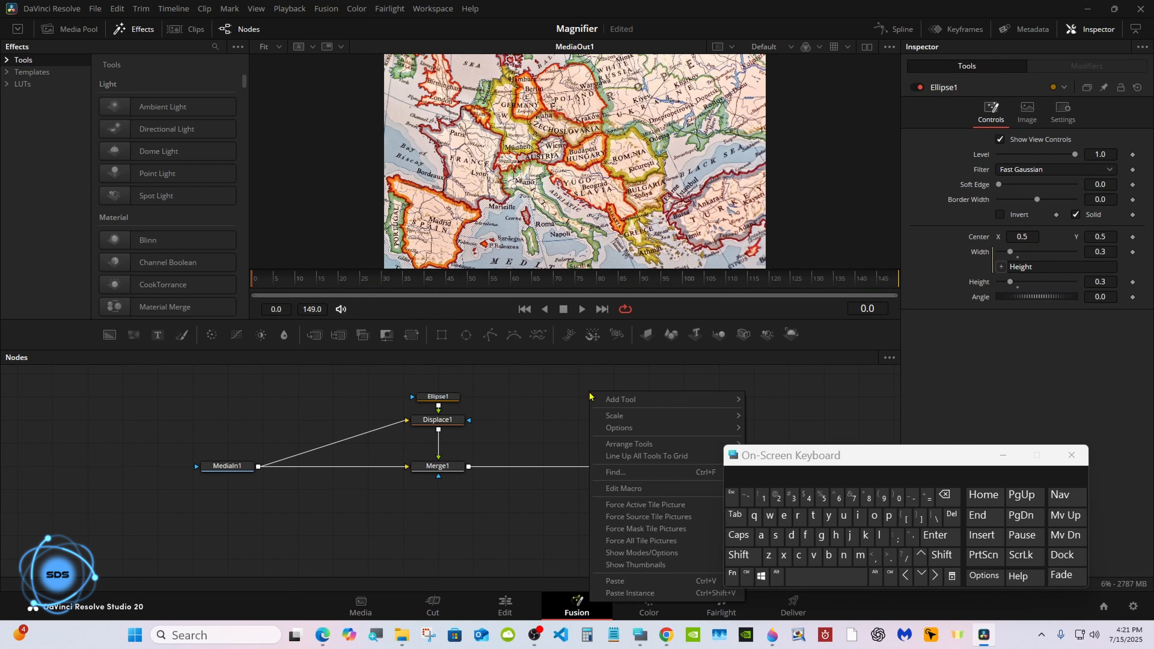
{"action": "left_click", "coordinate": [630, 593]}
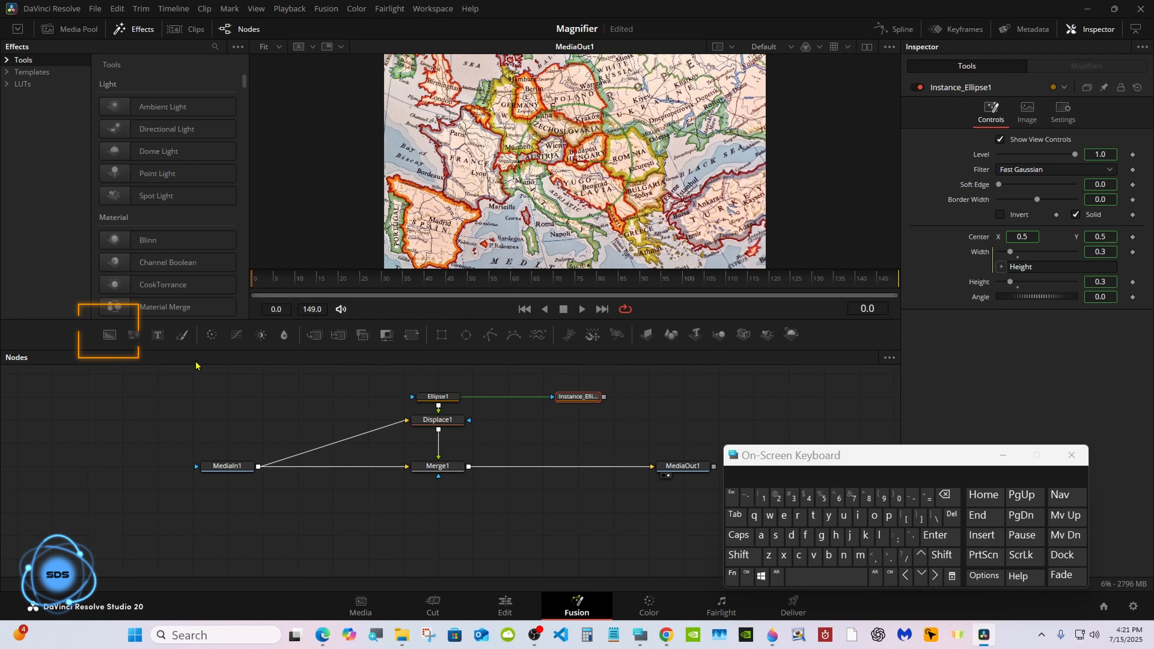
Add a Background node below the instanced ellipse and set its color to white
{"action": "left_click_drag", "start_coordinate": [110, 340], "coordinate": [578, 423]}
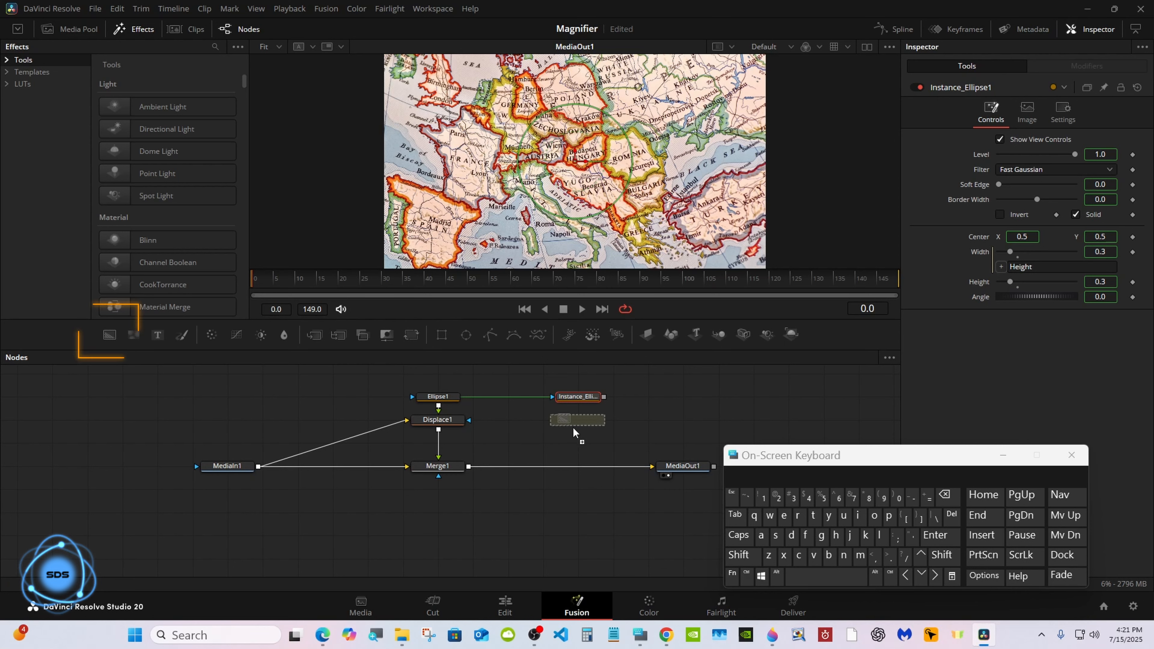
{"action": "left_click", "coordinate": [1000, 211]}
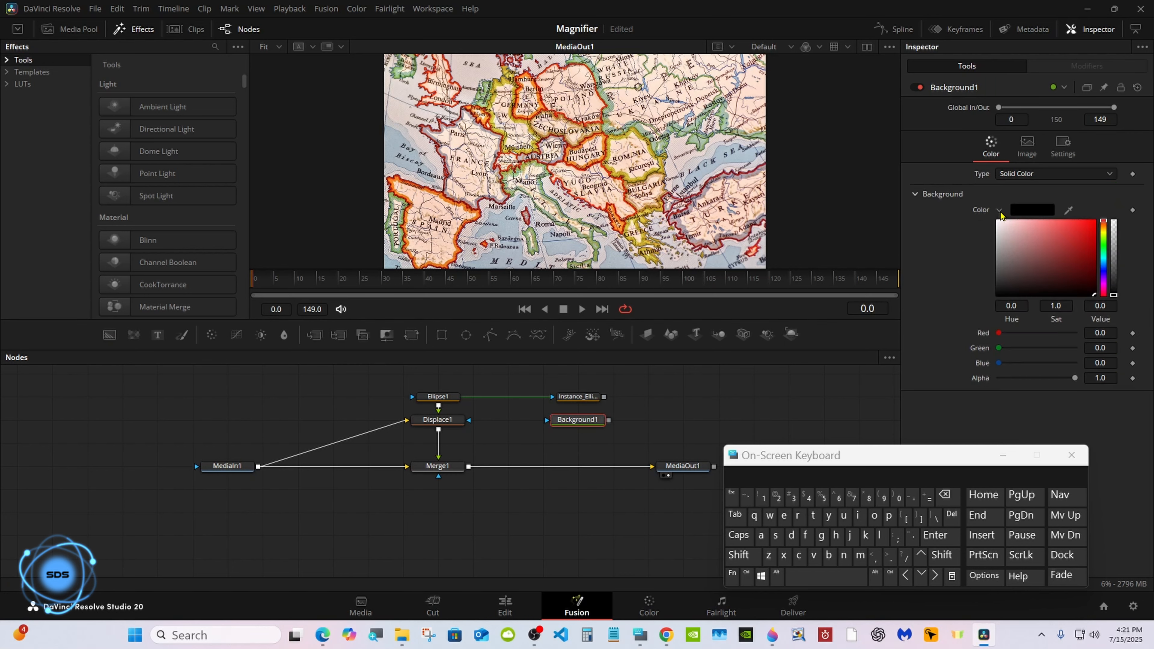
{"action": "left_click", "coordinate": [997, 222]}
{"action": "left_click", "coordinate": [999, 210]}
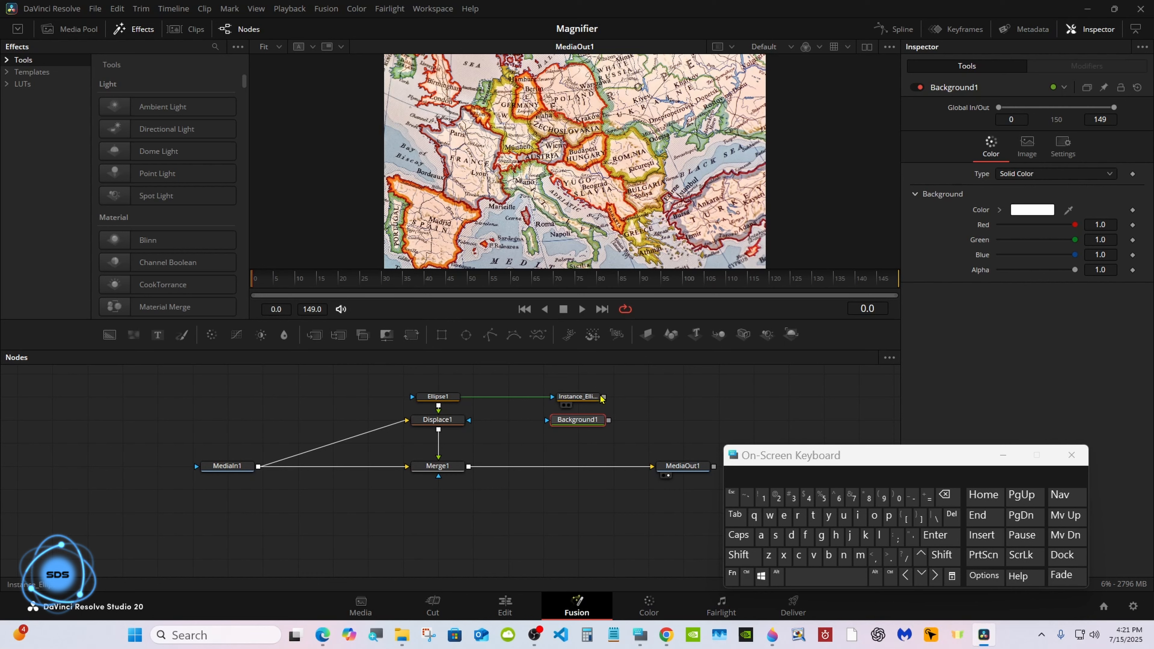
Mask Background1 with the instanced ellipse, merge it over Merge1's output and apply the background's mask inverted
{"action": "left_click_drag", "start_coordinate": [603, 396], "coordinate": [469, 469]}
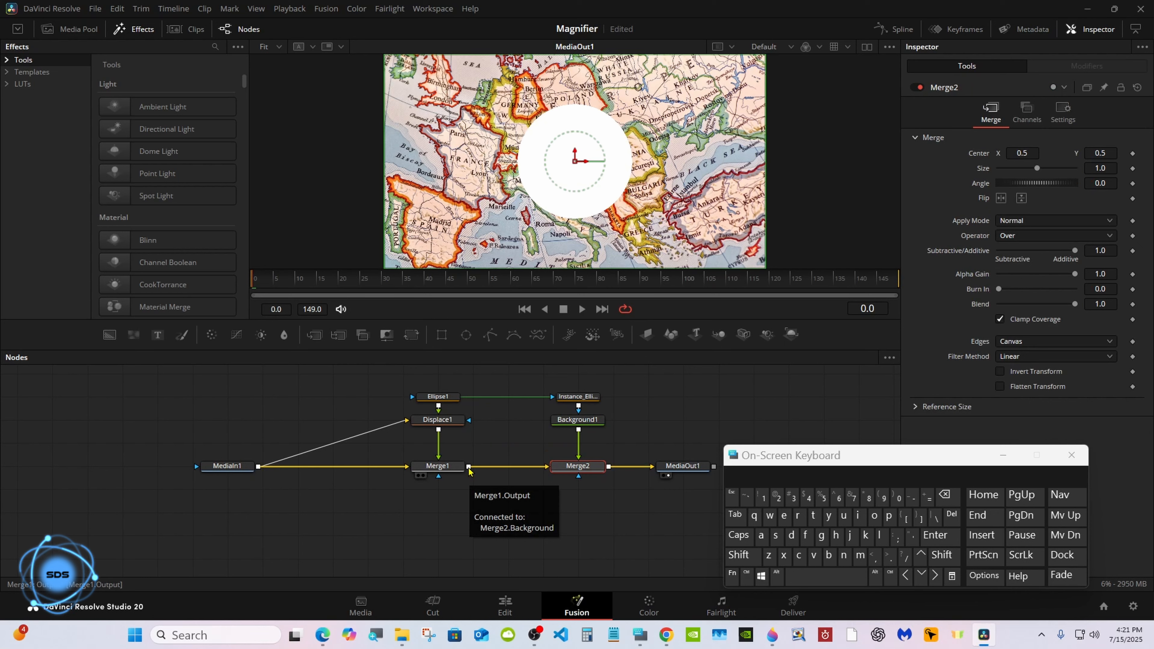
{"action": "left_click", "coordinate": [576, 423]}
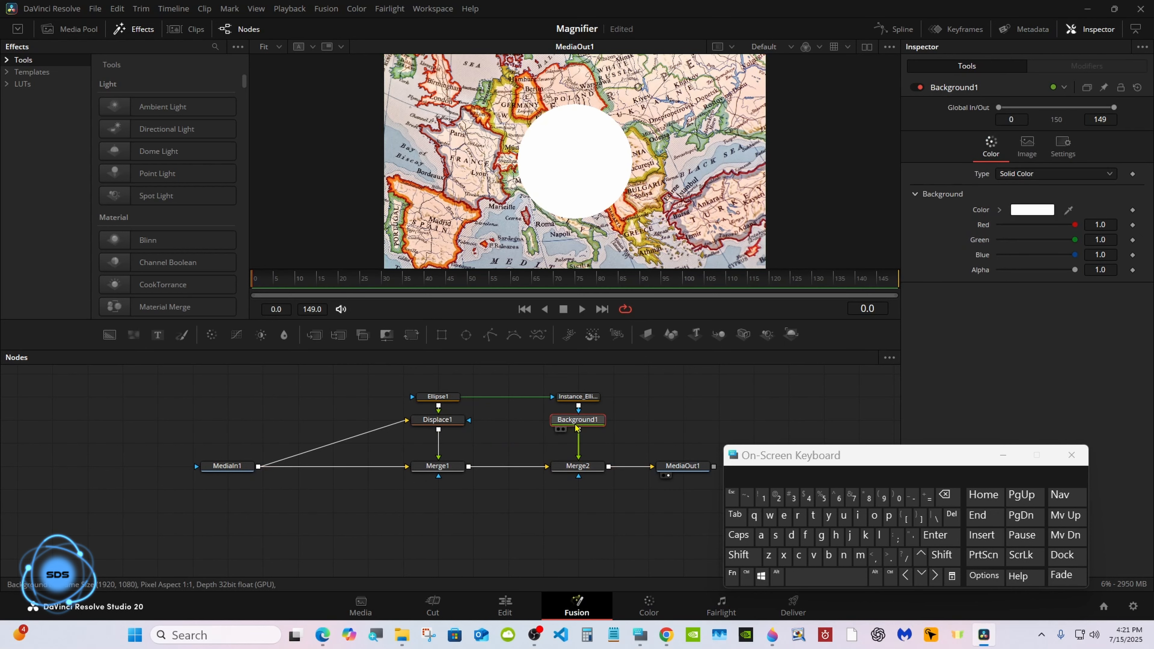
{"action": "left_click", "coordinate": [1061, 151]}
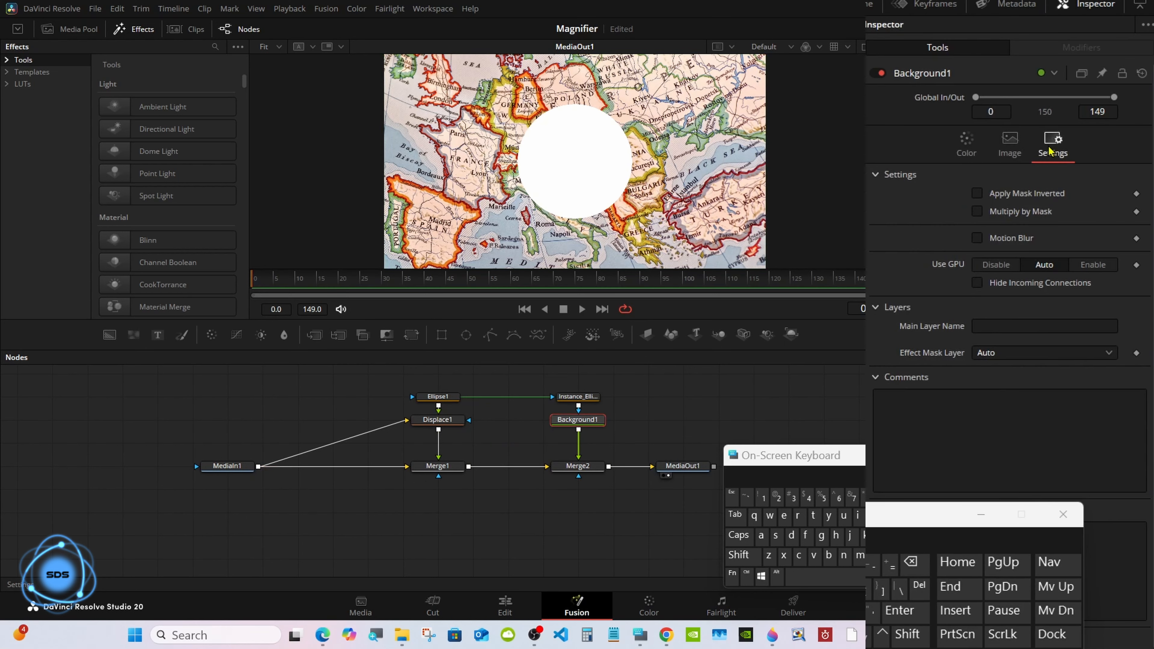
{"action": "left_click", "coordinate": [976, 194]}
{"action": "left_click", "coordinate": [967, 146]}
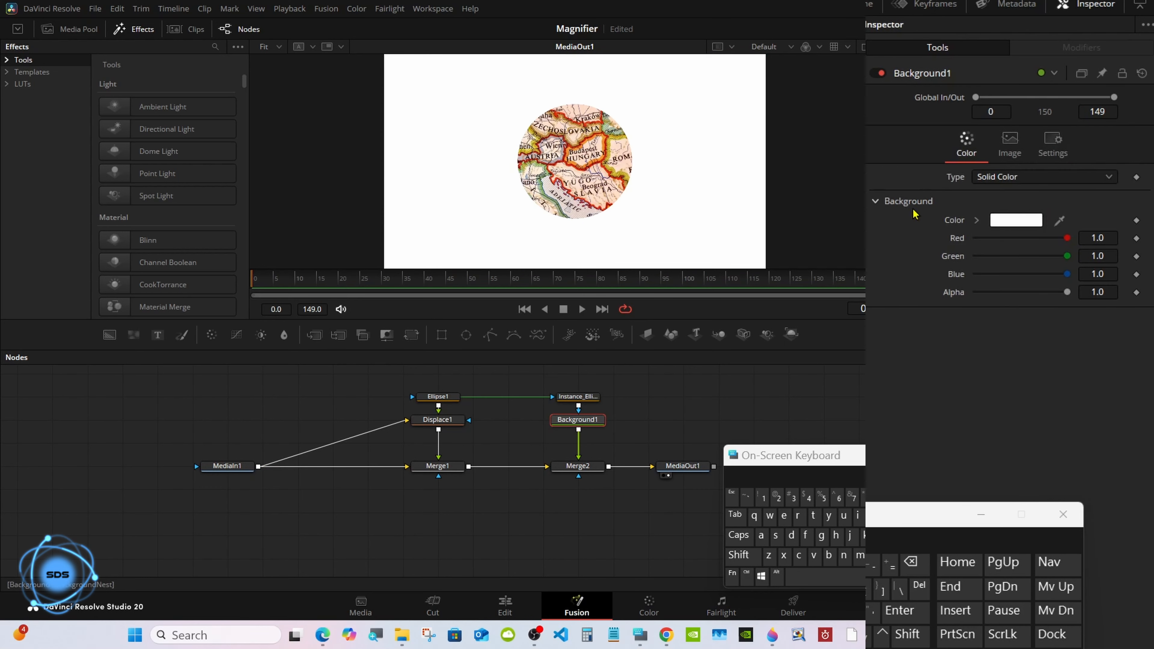
Deinstance the instanced ellipse's Solid and Invert settings, turning Invert on and Solid off
{"action": "left_click", "coordinate": [579, 397]}
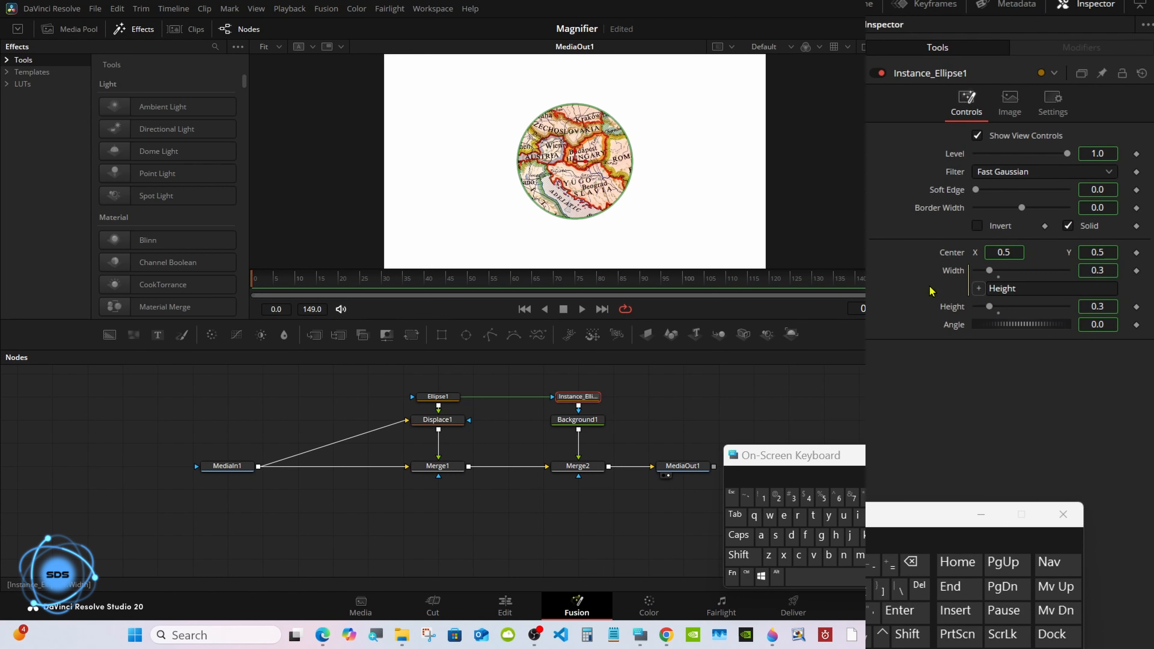
{"action": "right_click", "coordinate": [1086, 232]}
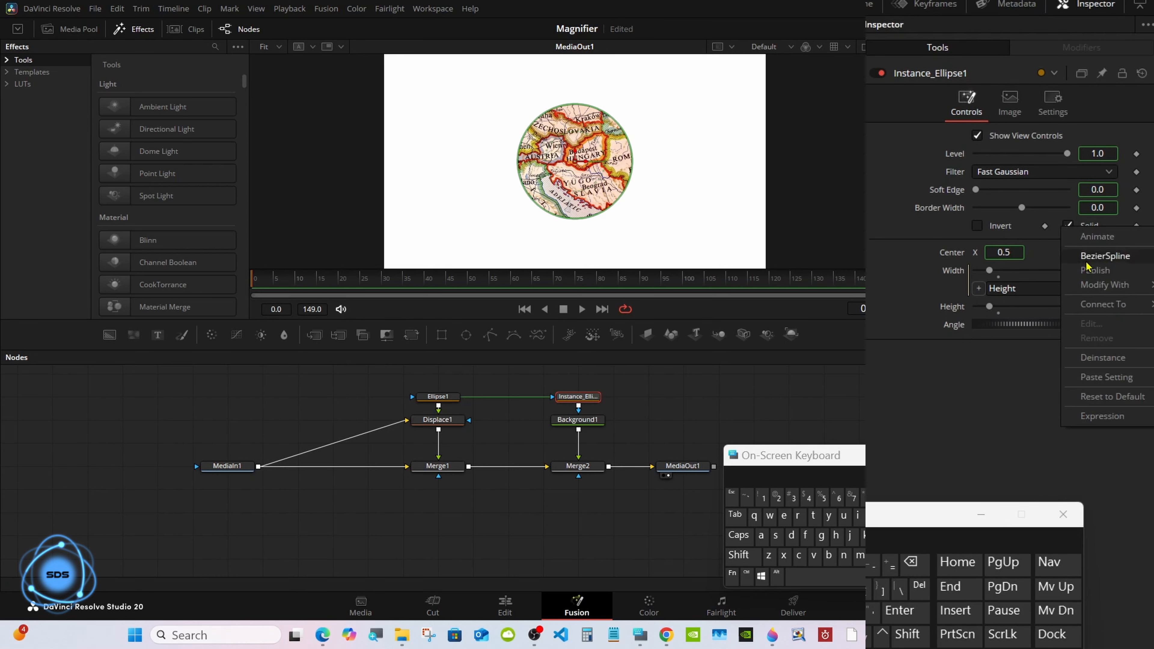
{"action": "left_click", "coordinate": [1089, 358]}
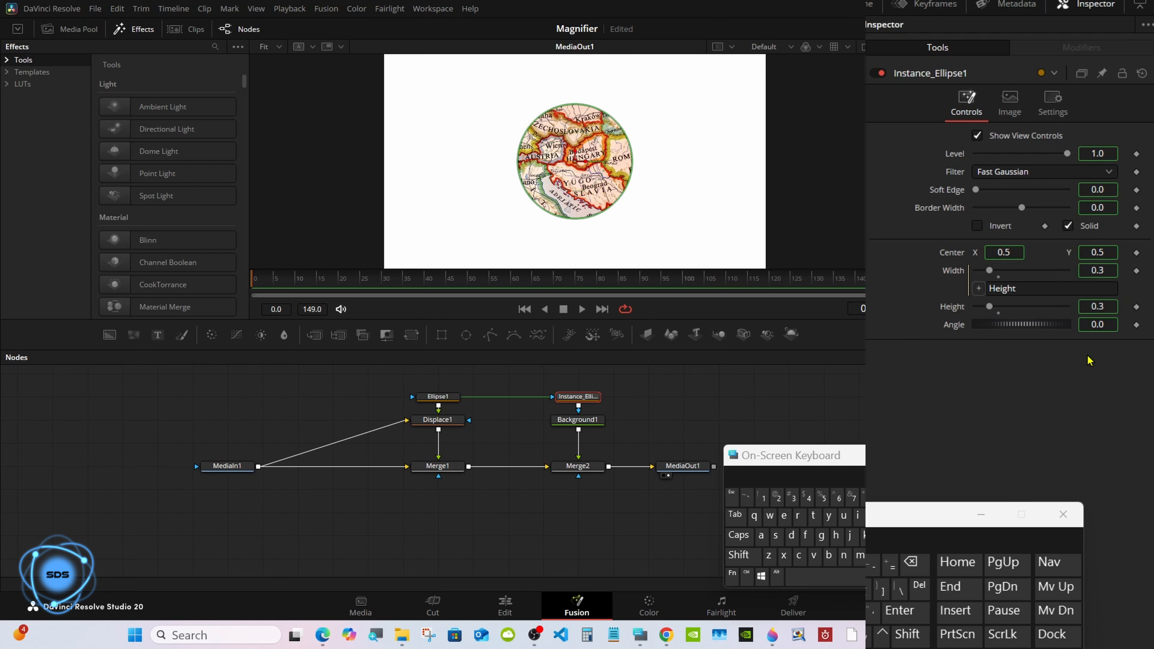
{"action": "right_click", "coordinate": [999, 229]}
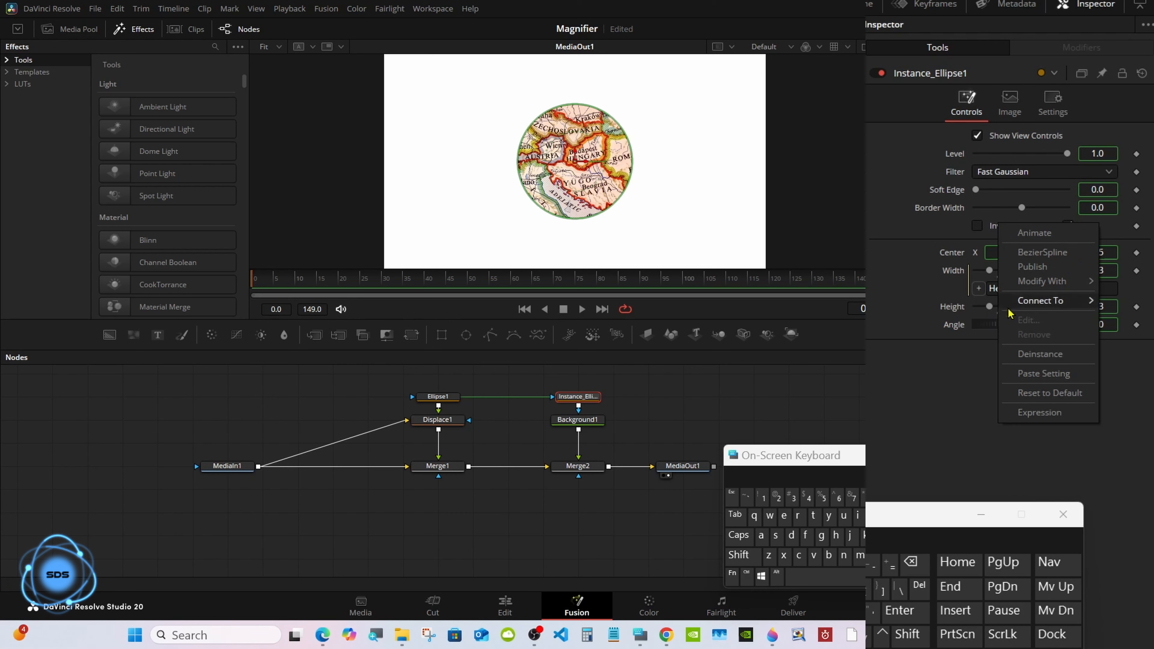
{"action": "left_click", "coordinate": [1029, 356]}
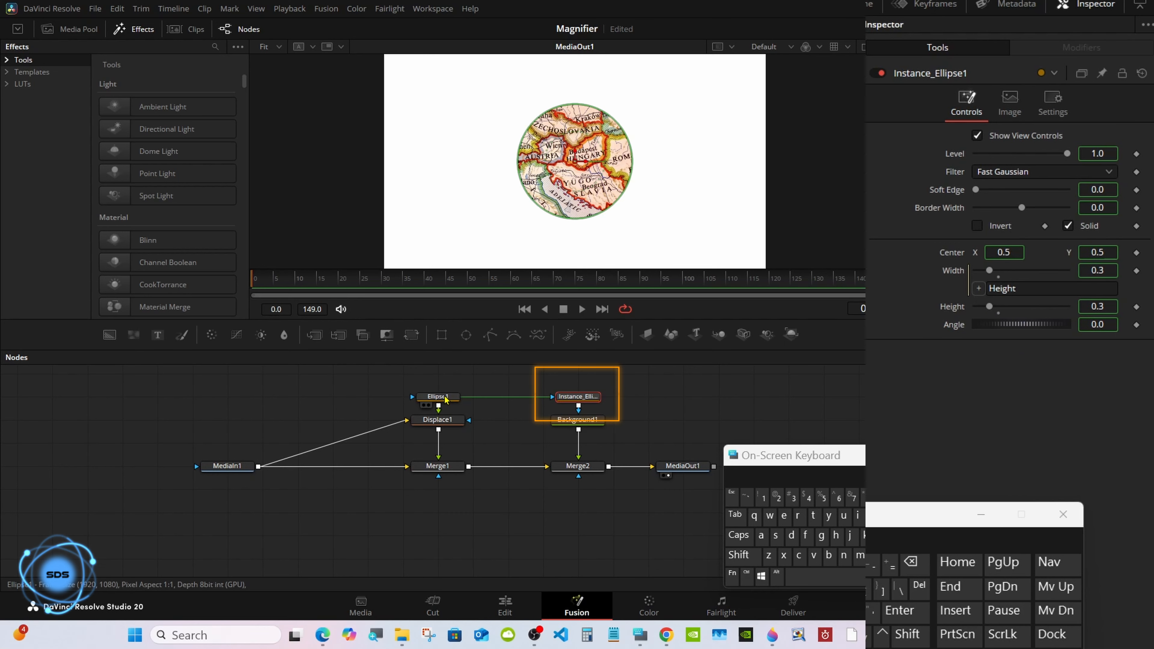
{"action": "left_click", "coordinate": [977, 226]}
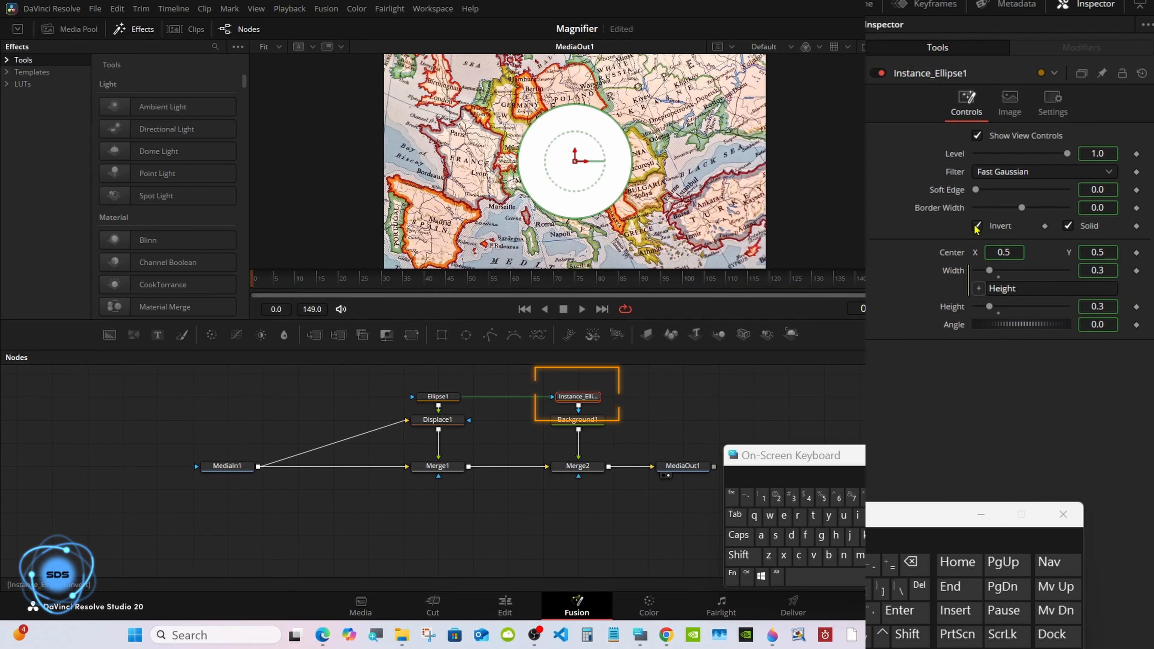
{"action": "left_click", "coordinate": [1068, 226]}
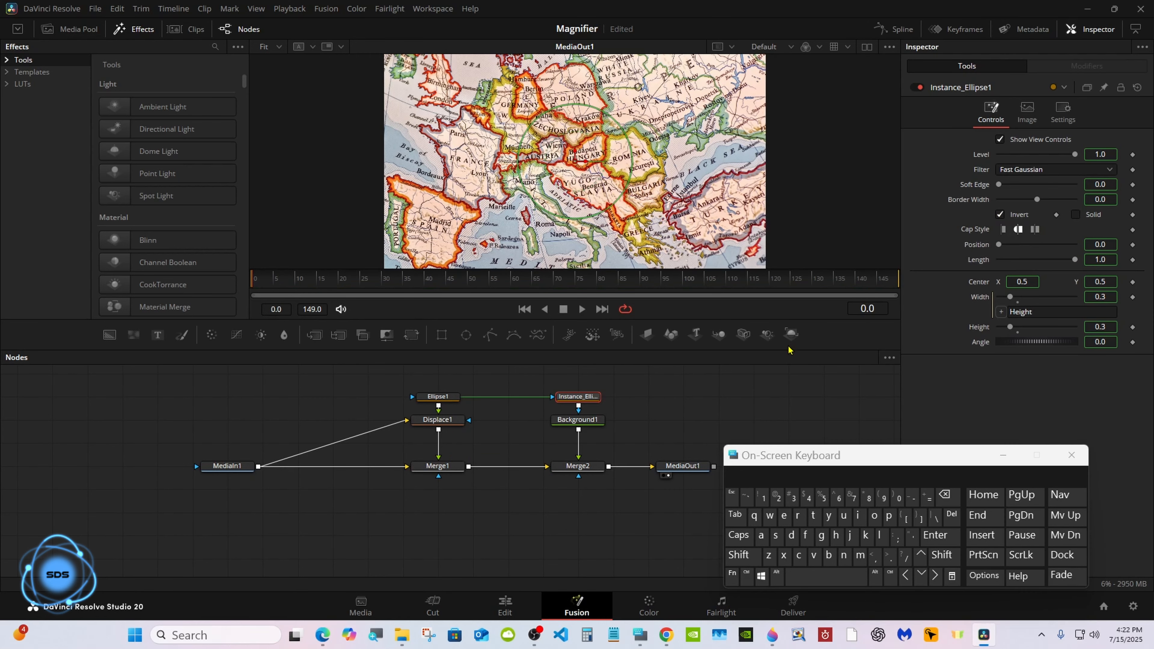
Raise Displace1's Refraction Strength to 0.54
{"action": "left_click", "coordinate": [450, 399]}
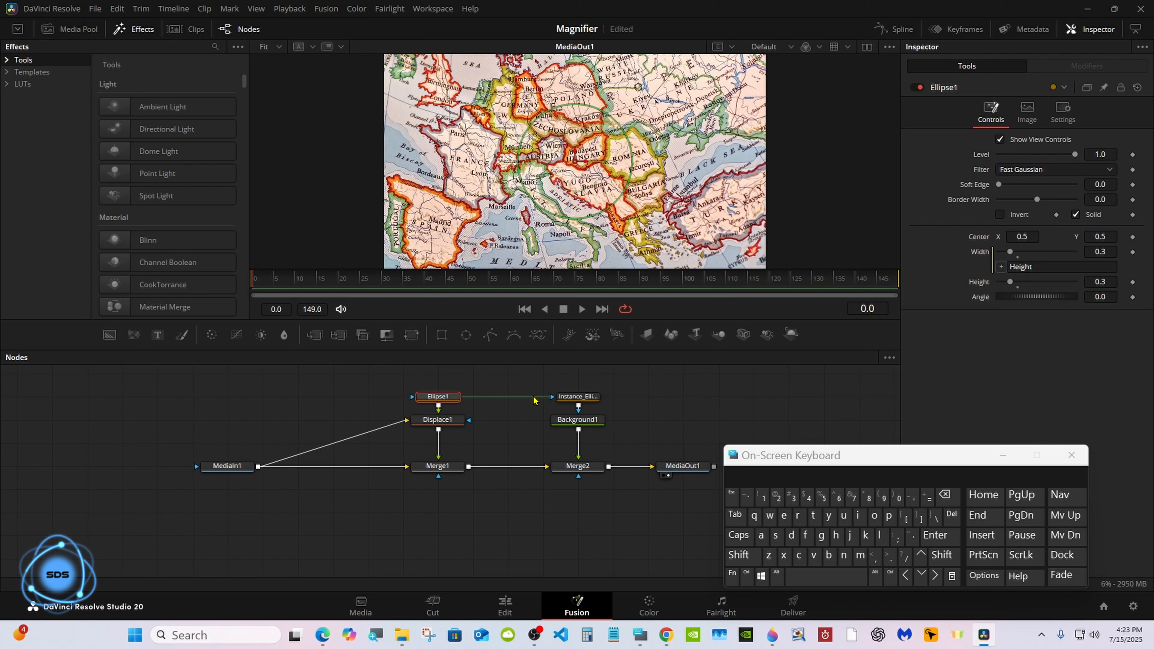
{"action": "left_click", "coordinate": [453, 421]}
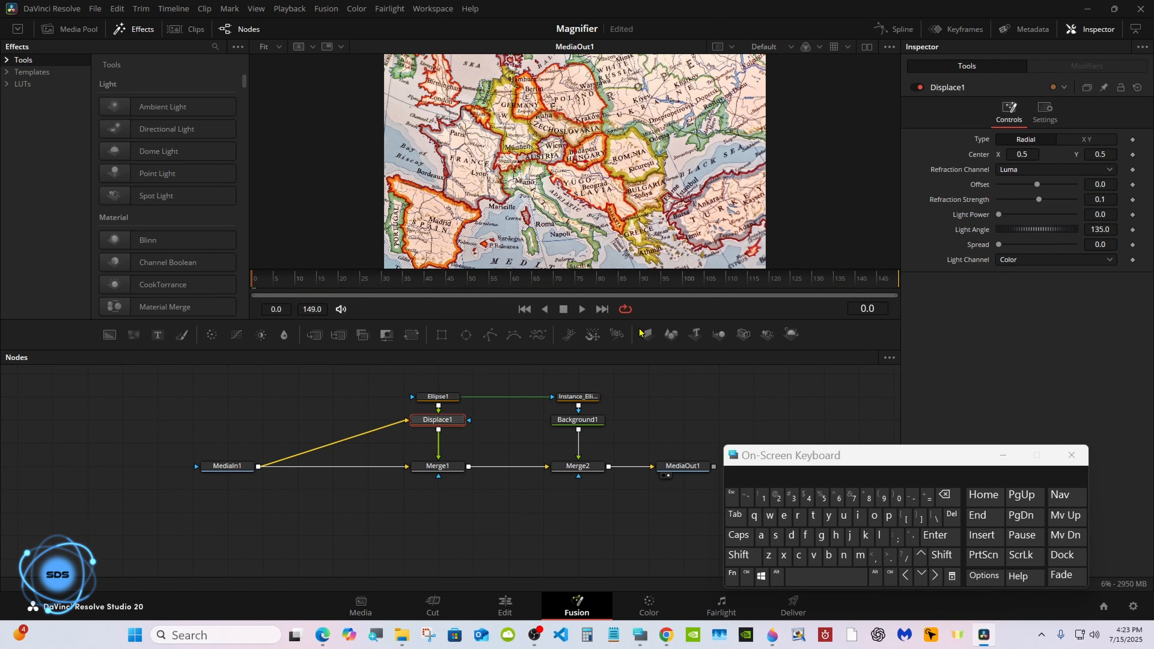
{"action": "left_click_drag", "start_coordinate": [1024, 207], "coordinate": [1034, 210]}
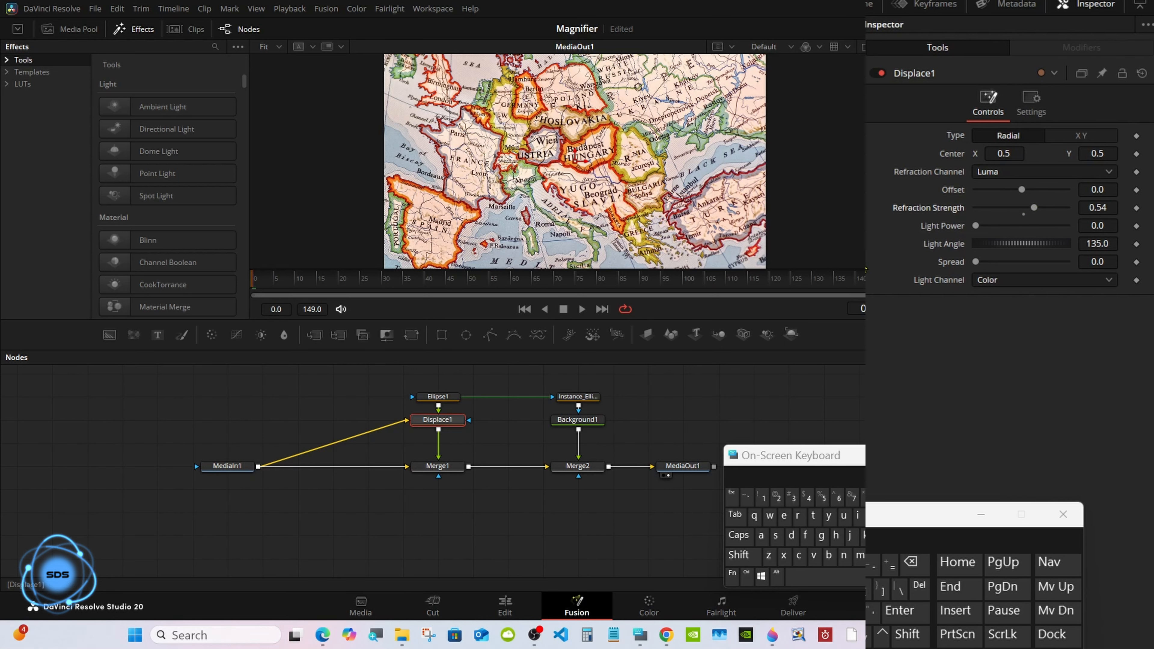
Set the instanced ellipse's Border Width to 0.004
{"action": "left_click", "coordinate": [570, 400]}
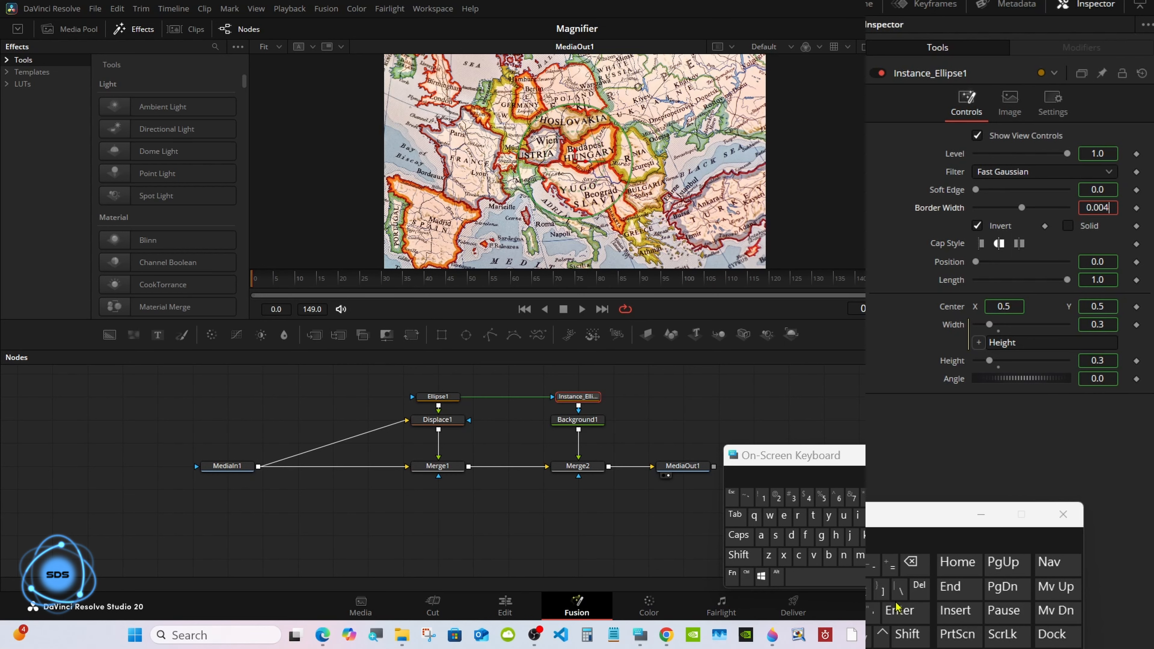
{"action": "key", "text": "Return"}
{"action": "left_click", "coordinate": [712, 402]}
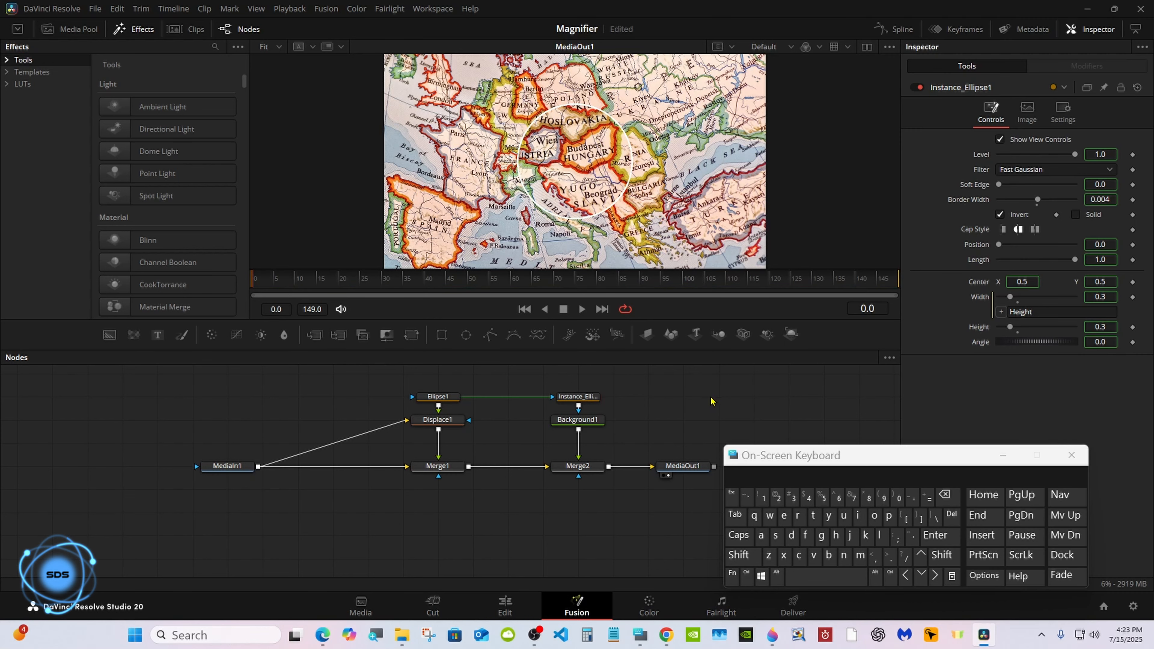
Insert a Brightness Contrast node between Merge1 and Merge2 and mask it with Ellipse1, shifting Displace1 down to make room
{"action": "left_click_drag", "start_coordinate": [751, 448], "coordinate": [754, 423]}
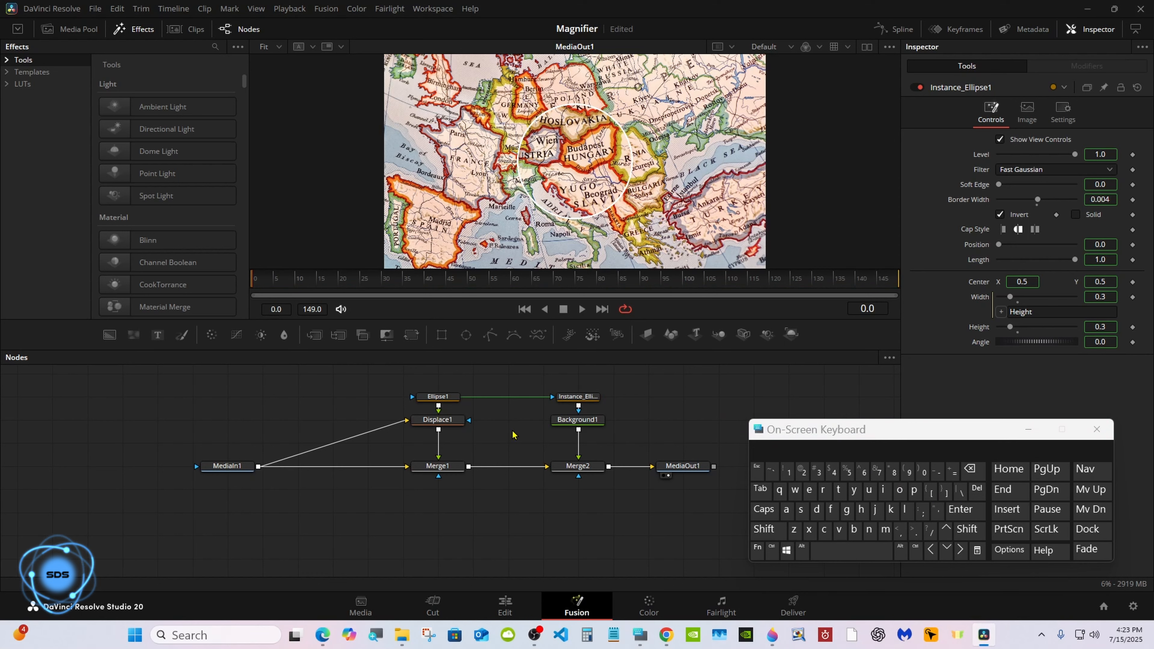
{"action": "left_click", "coordinate": [437, 465]}
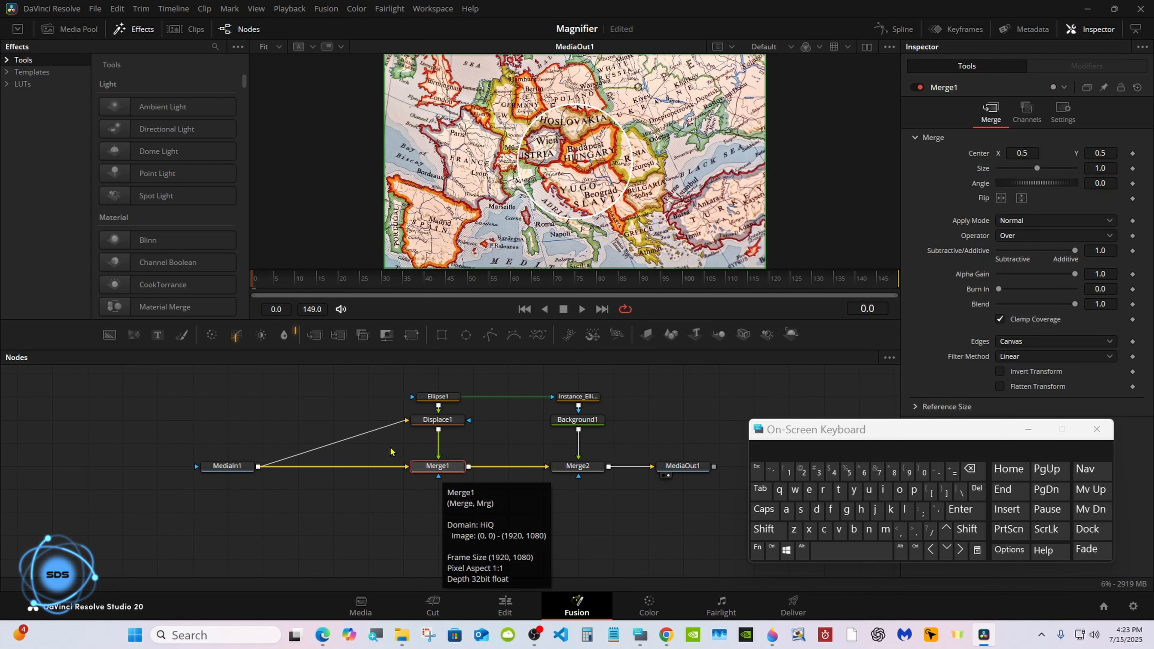
{"action": "left_click", "coordinate": [262, 336]}
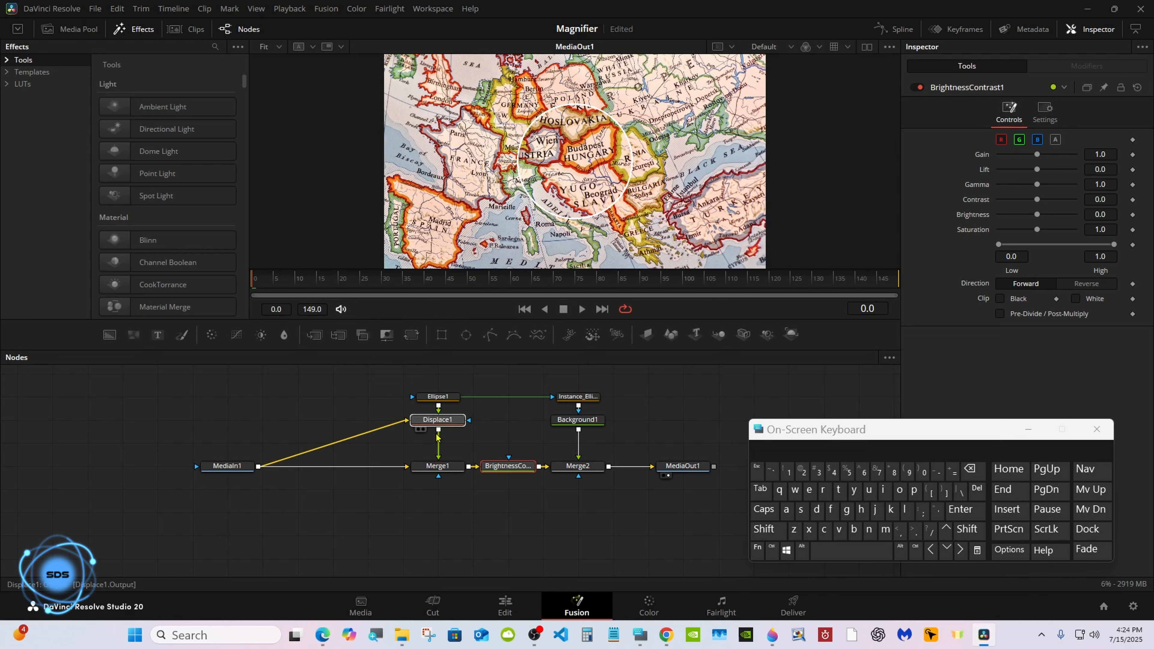
{"action": "left_click_drag", "start_coordinate": [438, 420], "coordinate": [509, 462]}
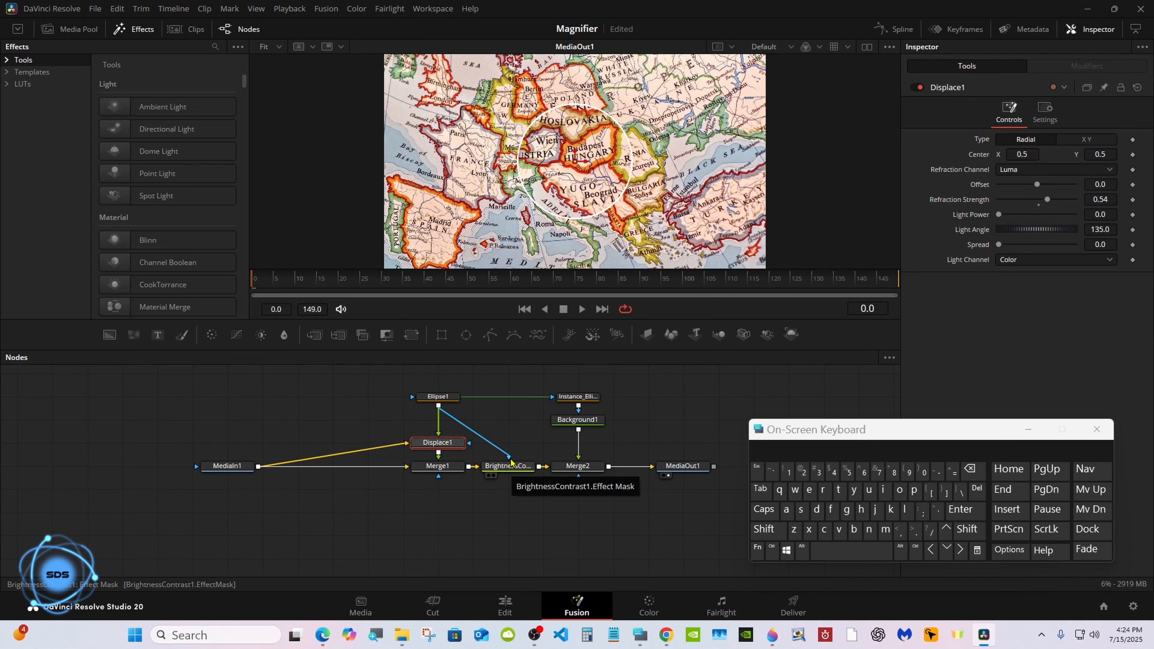
Try a Brightness of 0.19 on the Brightness Contrast node and undo it
{"action": "left_click", "coordinate": [520, 466]}
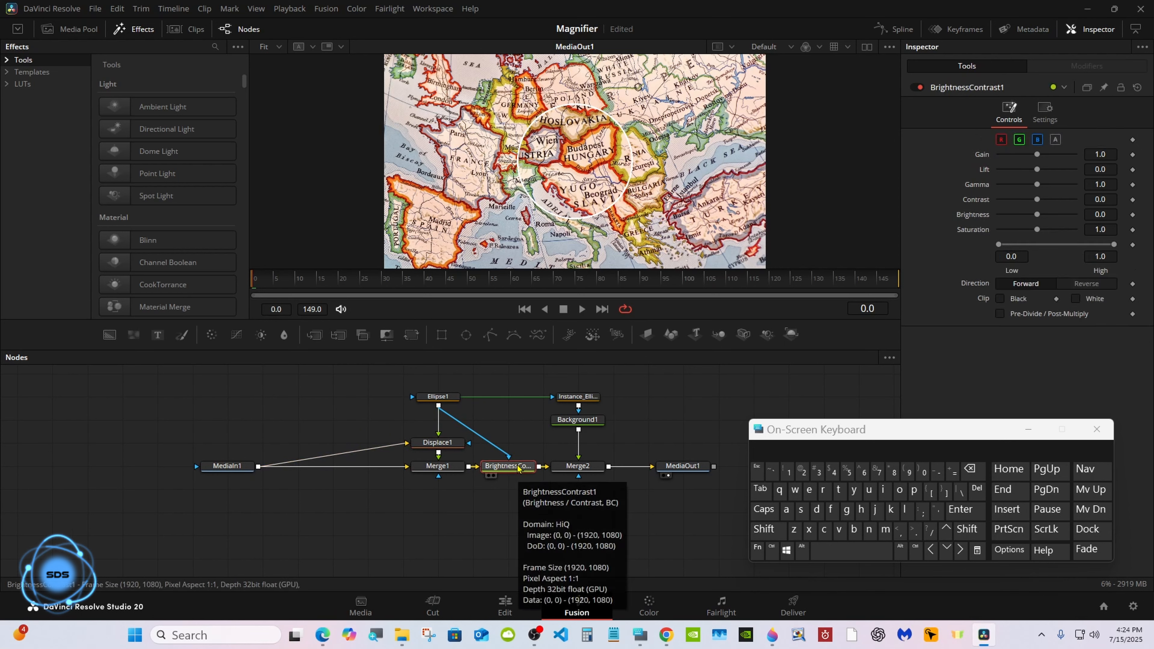
{"action": "left_click_drag", "start_coordinate": [1037, 215], "coordinate": [1046, 217]}
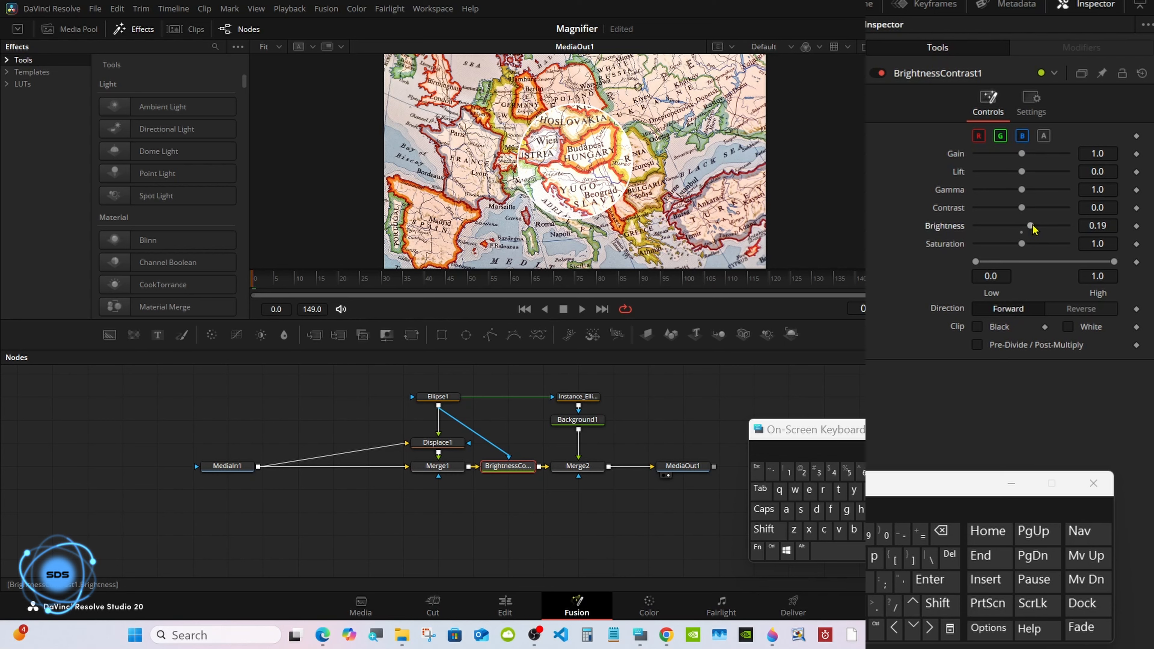
{"action": "key", "text": "ctrl+z"}
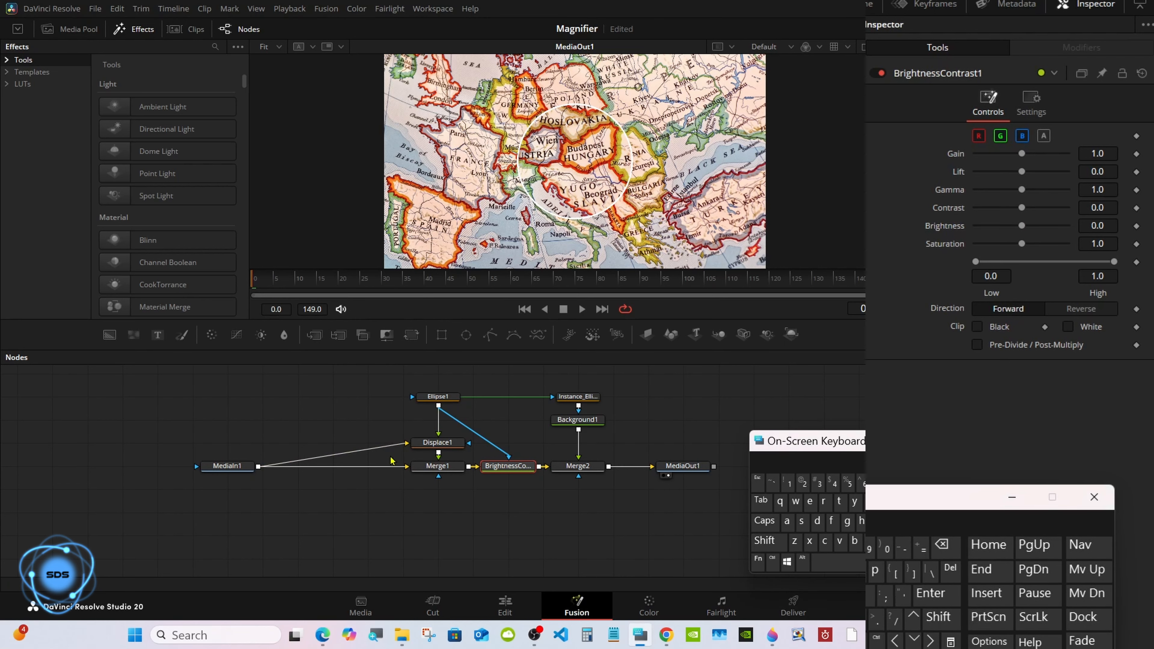
Move Merge1, the Brightness Contrast node, Merge2 and MediaOut1 together one row down in the node graph
{"action": "left_click_drag", "start_coordinate": [390, 457], "coordinate": [578, 481]}
{"action": "left_click", "coordinate": [675, 468], "text": "ctrl"}
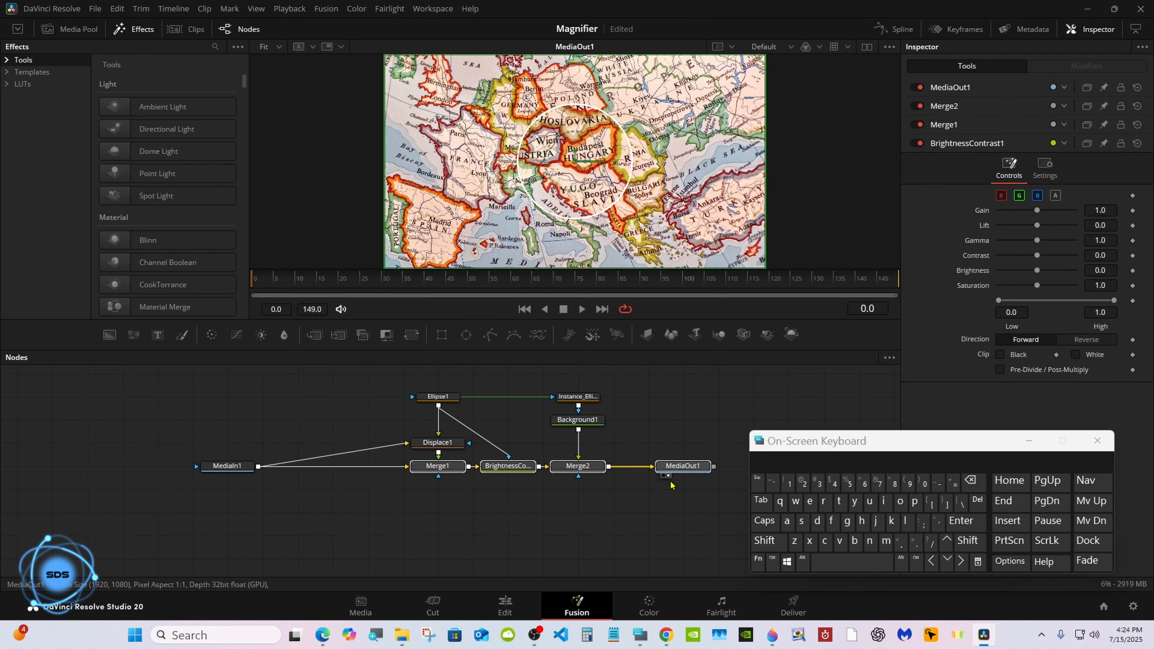
{"action": "left_click_drag", "start_coordinate": [675, 468], "coordinate": [661, 491]}
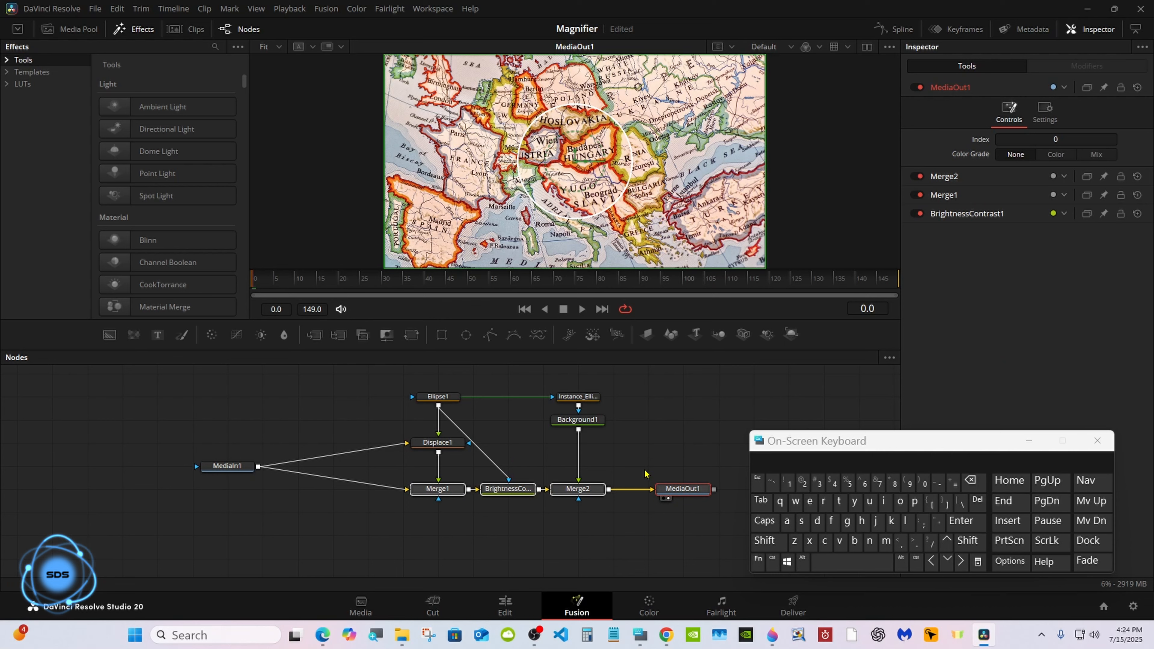
Rename the Background1 node to Border Color
{"action": "right_click", "coordinate": [566, 422]}
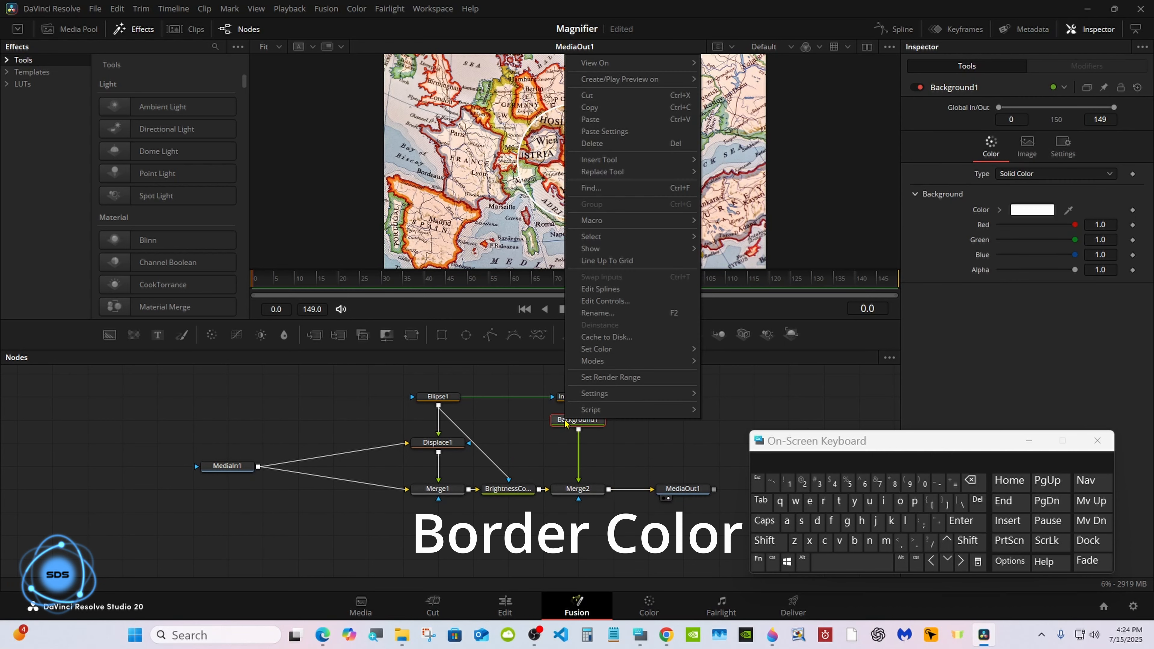
{"action": "left_click", "coordinate": [598, 313]}
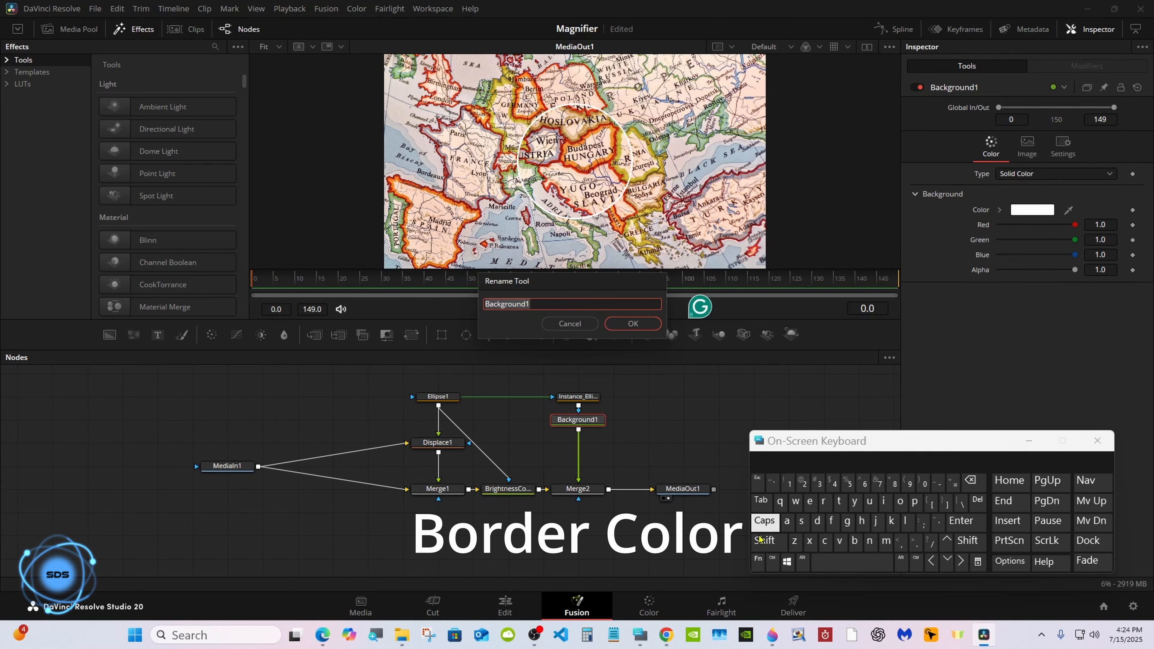
{"action": "left_click", "coordinate": [765, 541]}
{"action": "left_click", "coordinate": [854, 540]}
{"action": "left_click", "coordinate": [899, 501]}
{"action": "left_click", "coordinate": [823, 502]}
{"action": "left_click", "coordinate": [817, 521]}
{"action": "left_click", "coordinate": [810, 501]}
{"action": "left_click", "coordinate": [823, 502]}
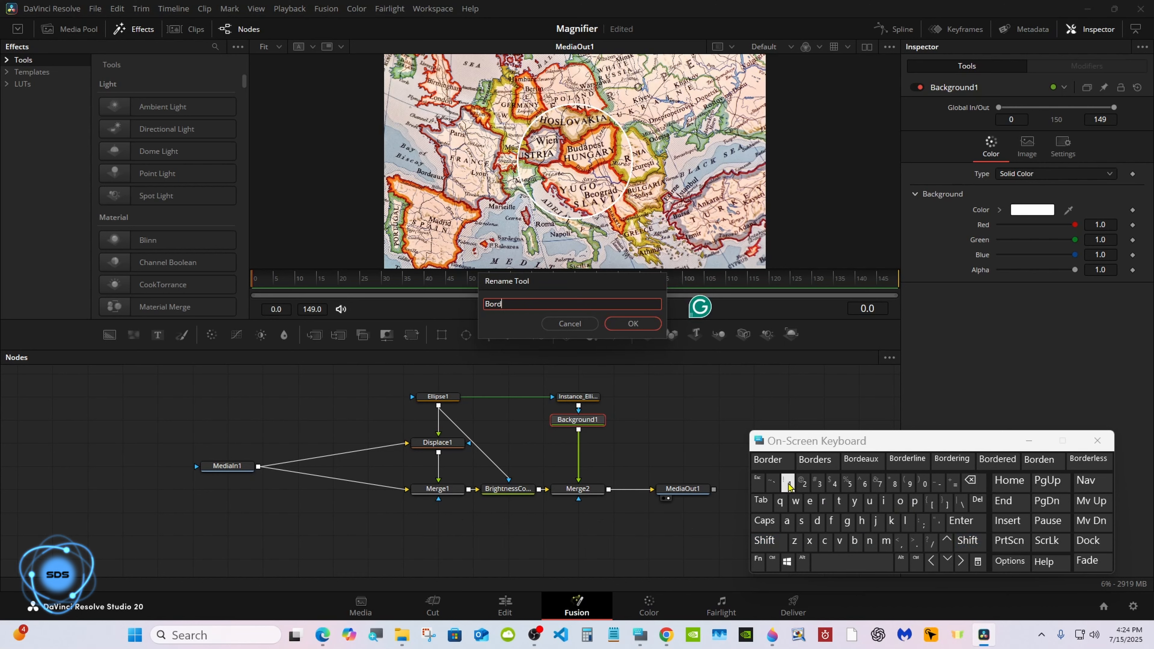
{"action": "left_click", "coordinate": [852, 562]}
{"action": "left_click", "coordinate": [765, 540]}
{"action": "left_click", "coordinate": [825, 540]}
{"action": "left_click", "coordinate": [899, 502]}
{"action": "left_click", "coordinate": [906, 521]}
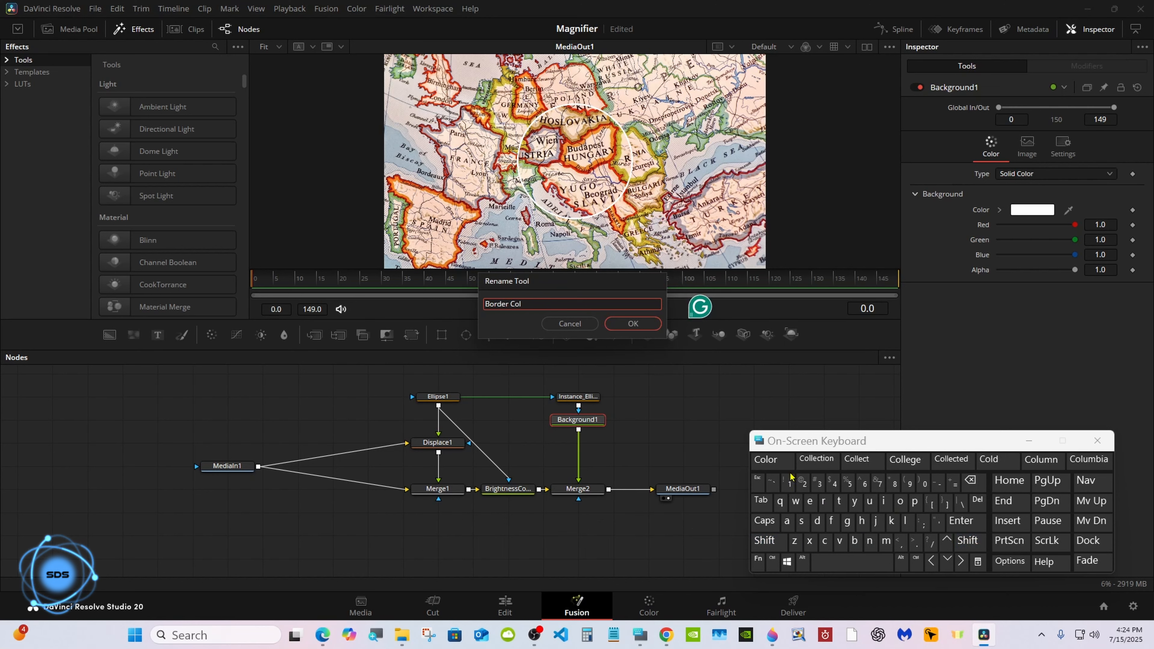
{"action": "left_click", "coordinate": [772, 459]}
{"action": "left_click", "coordinate": [633, 323]}
Insert a pipe router level with MediaIn1 on its connection to Merge1 and feed Displace1 from the router's output
{"action": "left_click", "coordinate": [222, 474]}
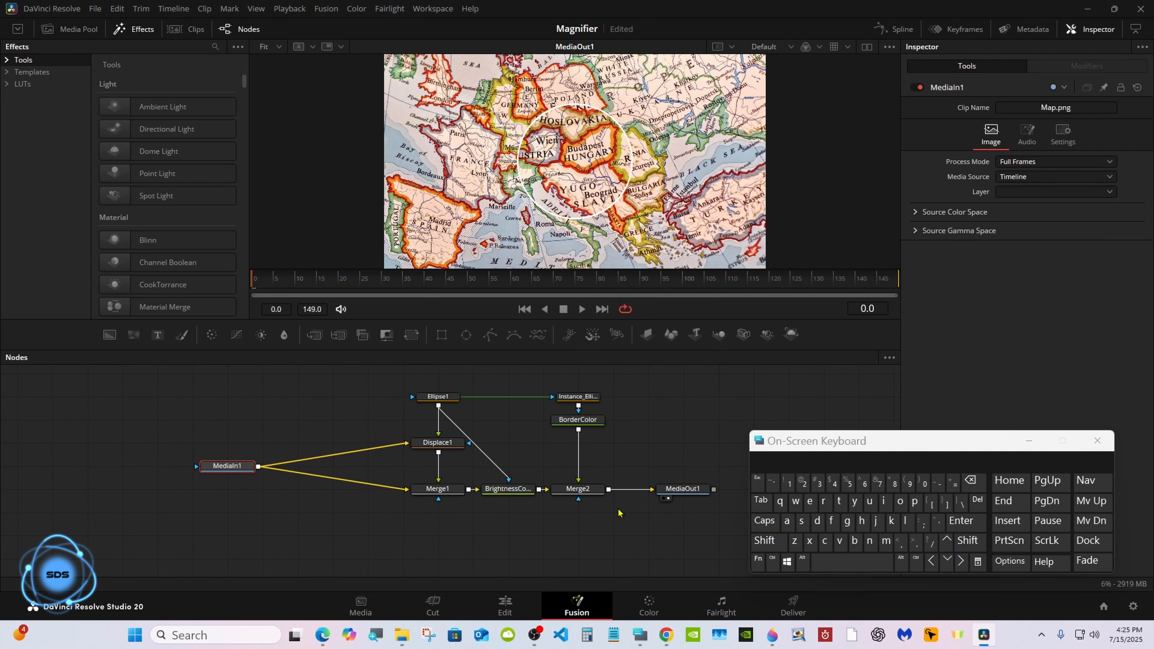
{"action": "left_click", "coordinate": [802, 562]}
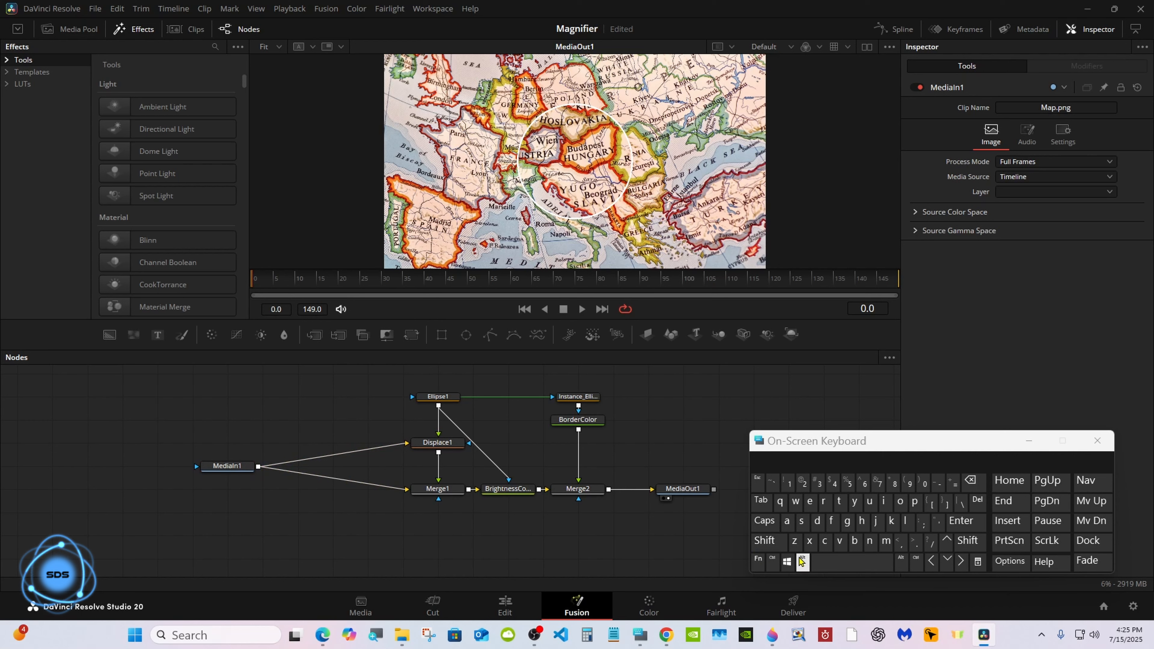
{"action": "left_click", "coordinate": [801, 563]}
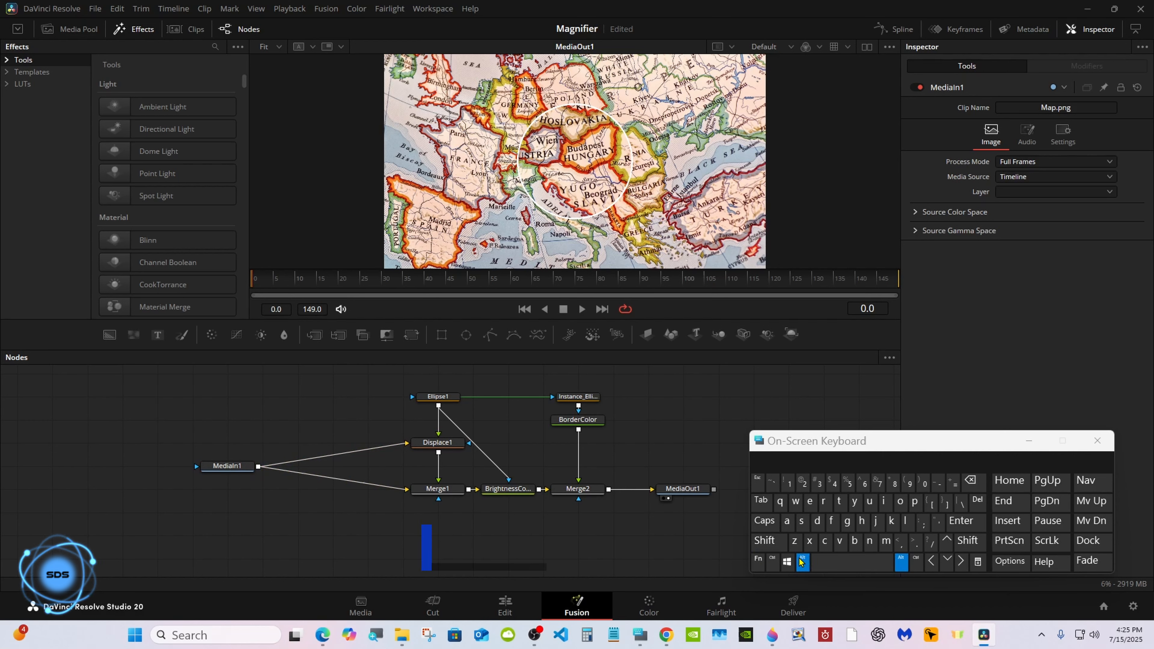
{"action": "left_click", "coordinate": [315, 480], "text": "alt"}
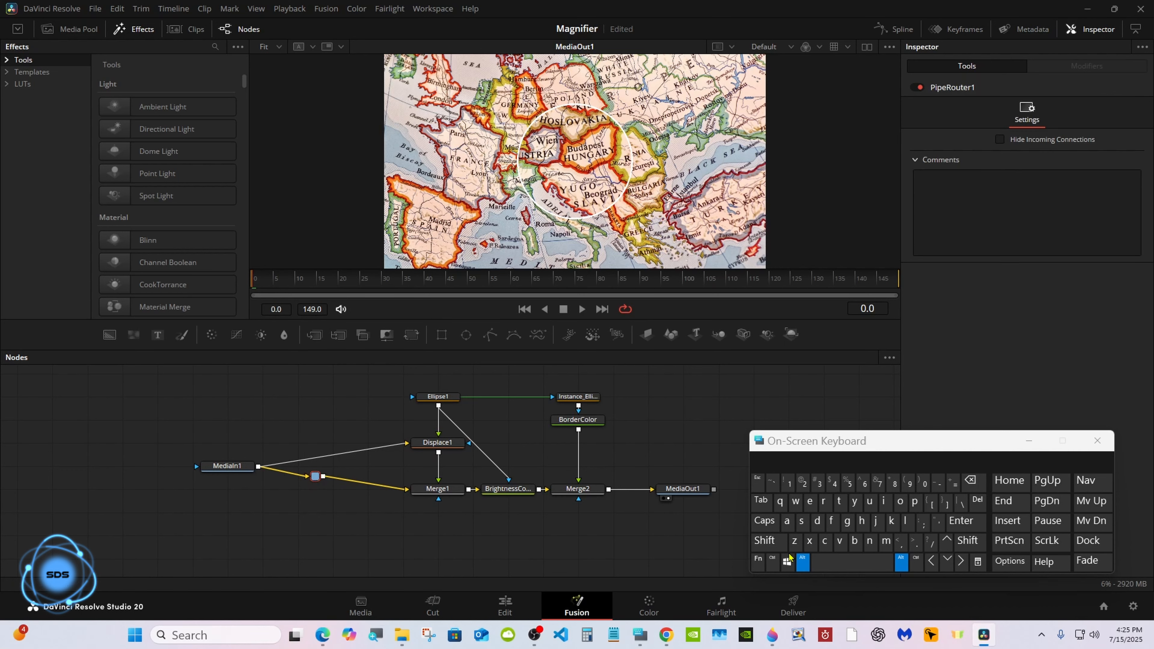
{"action": "left_click", "coordinate": [803, 563]}
{"action": "left_click_drag", "start_coordinate": [323, 477], "coordinate": [408, 443]}
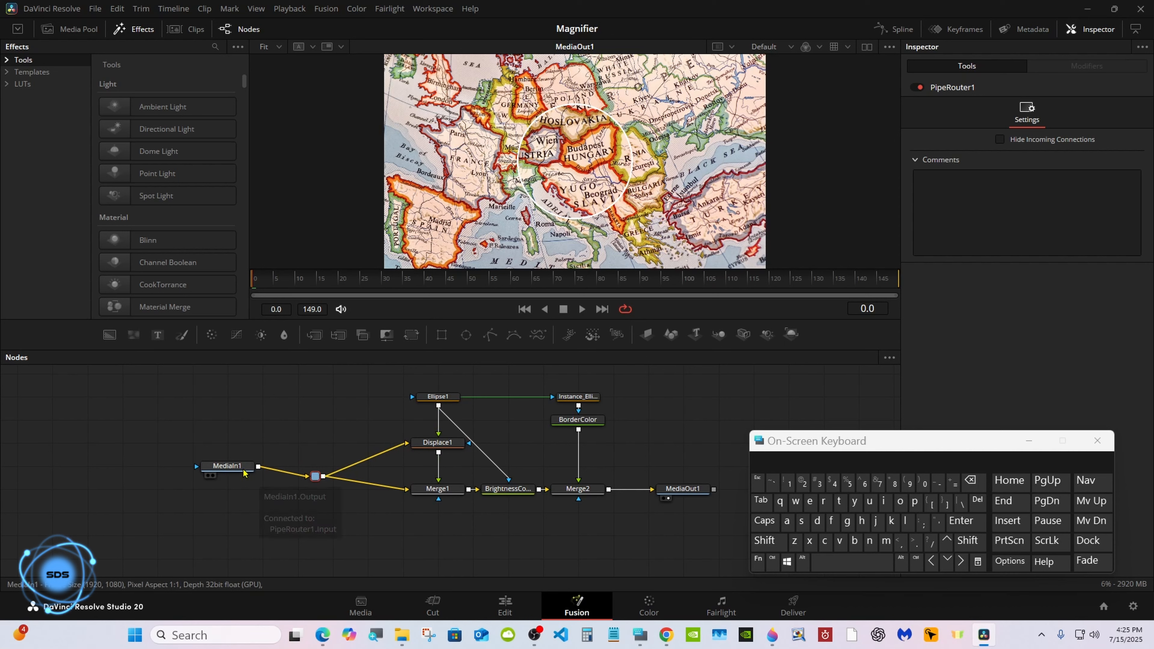
{"action": "left_click_drag", "start_coordinate": [244, 473], "coordinate": [223, 462]}
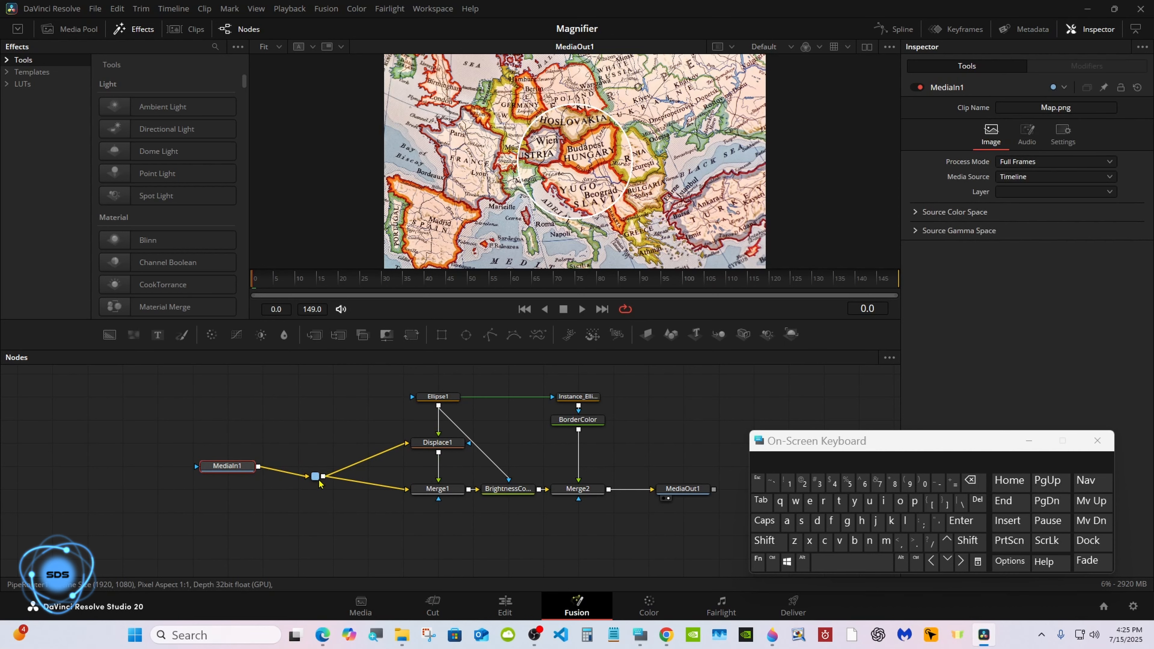
{"action": "left_click_drag", "start_coordinate": [315, 477], "coordinate": [299, 467]}
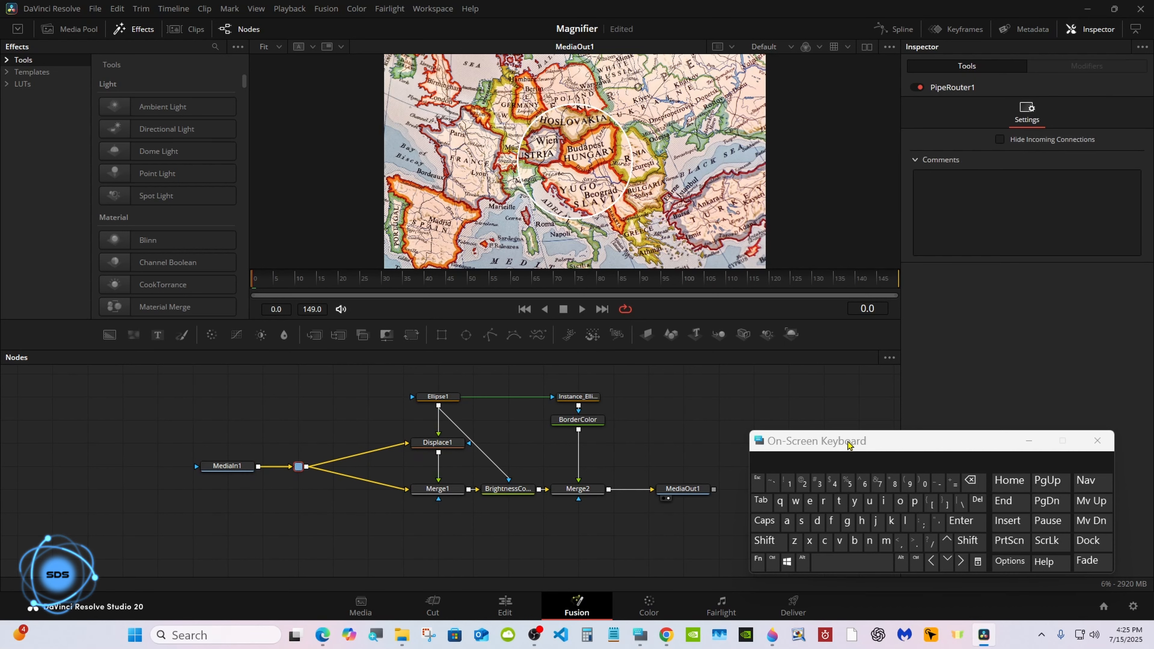
Enlarge the viewer area and set Ellipse1's Center X to 0.383
{"action": "left_click_drag", "start_coordinate": [848, 444], "coordinate": [882, 445]}
{"action": "left_click", "coordinate": [438, 397]}
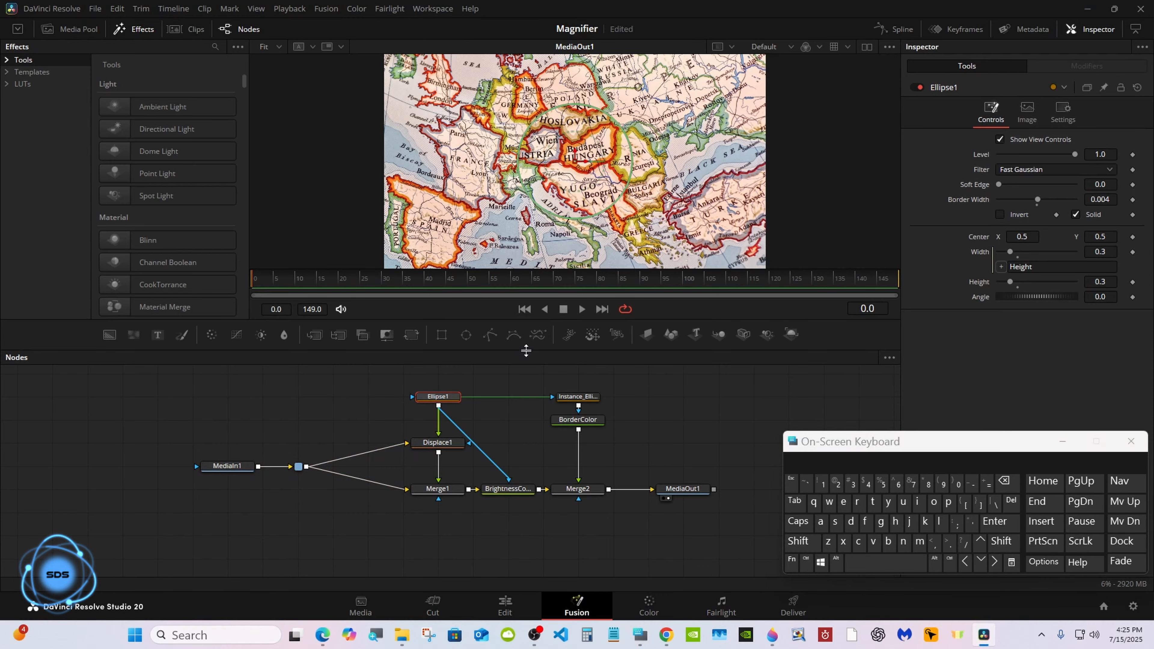
{"action": "left_click_drag", "start_coordinate": [526, 351], "coordinate": [527, 455]}
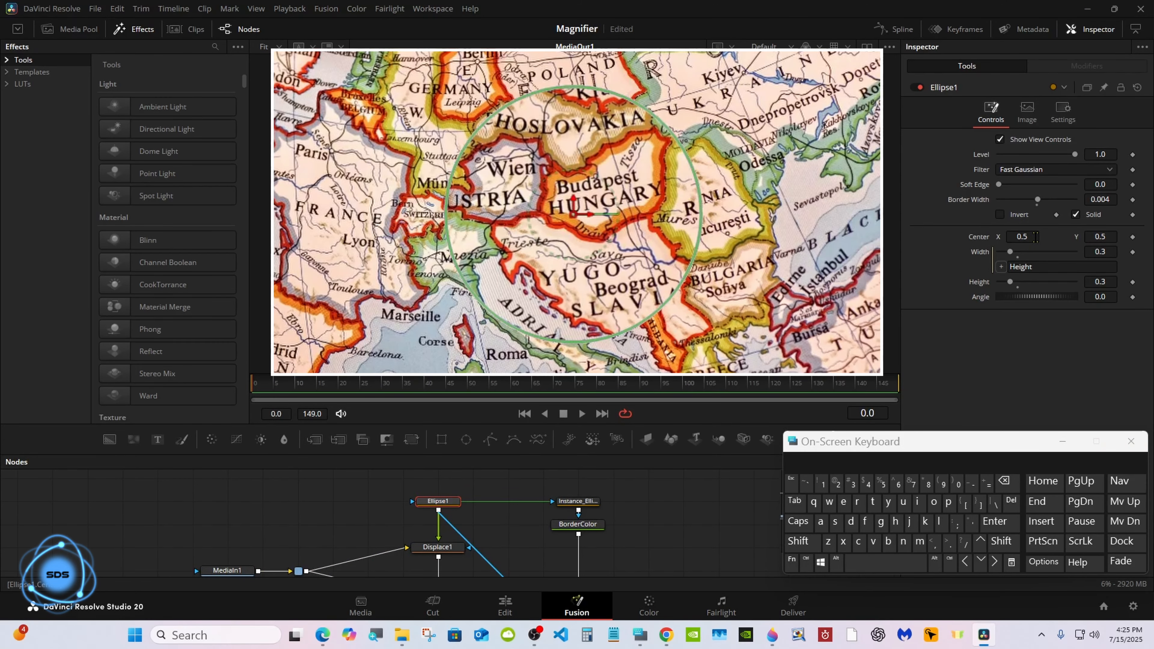
{"action": "left_click_drag", "start_coordinate": [1034, 238], "coordinate": [984, 238]}
Set Displace1's Refraction Strength to 0.95 and return Ellipse1's Center X to 0.5
{"action": "left_click", "coordinate": [438, 547]}
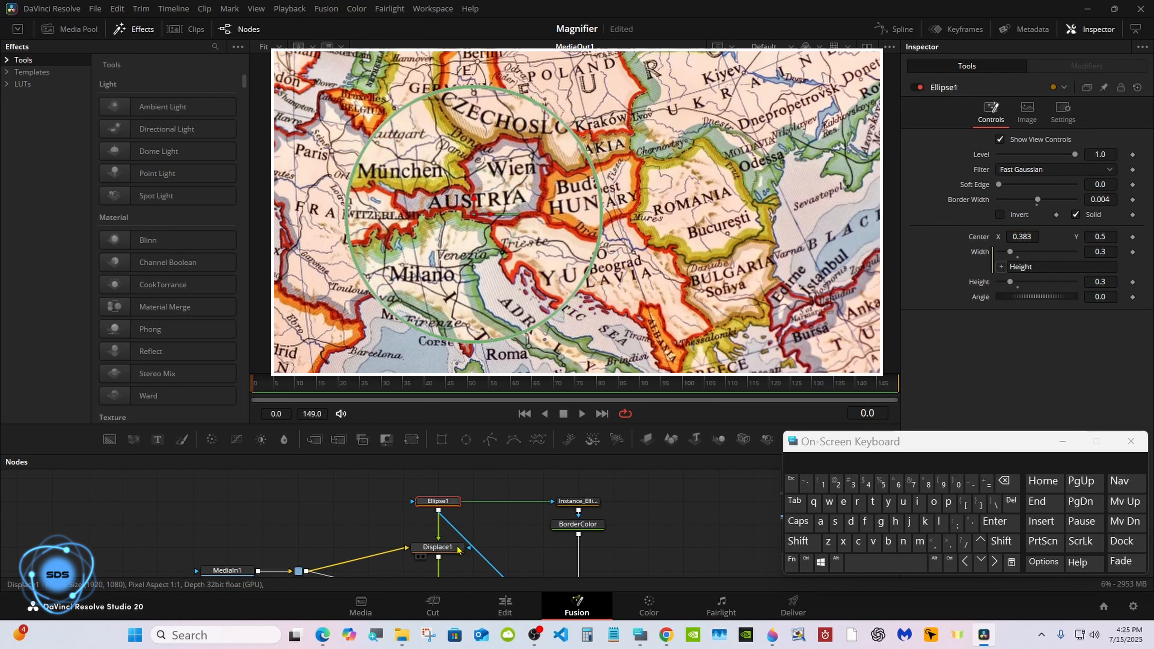
{"action": "left_click_drag", "start_coordinate": [1042, 201], "coordinate": [1054, 201]}
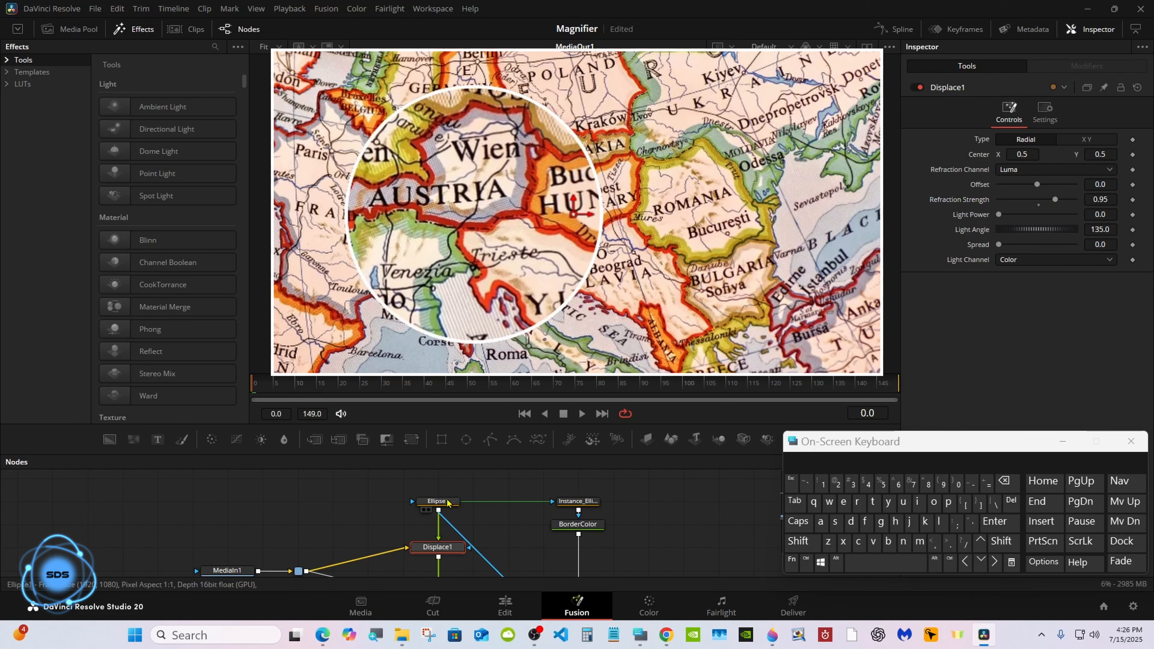
{"action": "left_click", "coordinate": [438, 501]}
{"action": "left_click_drag", "start_coordinate": [927, 257], "coordinate": [957, 260]}
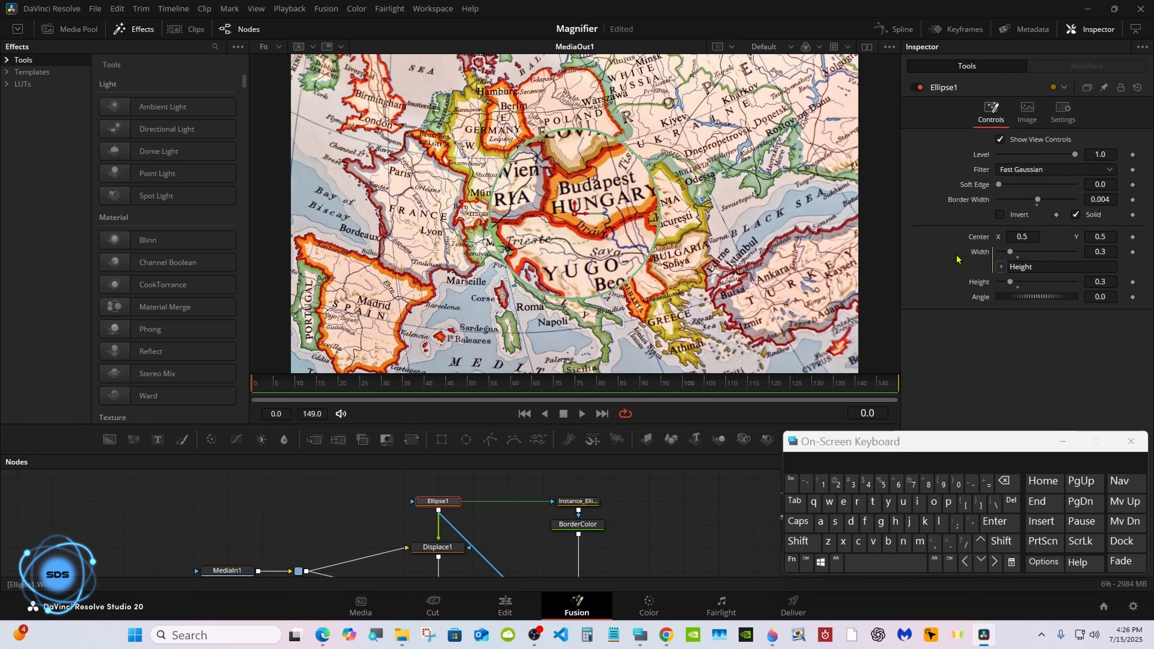
Pin Displace1's controls alongside Ellipse1's and link Displace1's Center to Ellipse1's Center with an expression
{"action": "left_click_drag", "start_coordinate": [622, 429], "coordinate": [623, 337]}
{"action": "left_click_drag", "start_coordinate": [888, 443], "coordinate": [666, 526]}
{"action": "left_click", "coordinate": [445, 456]}
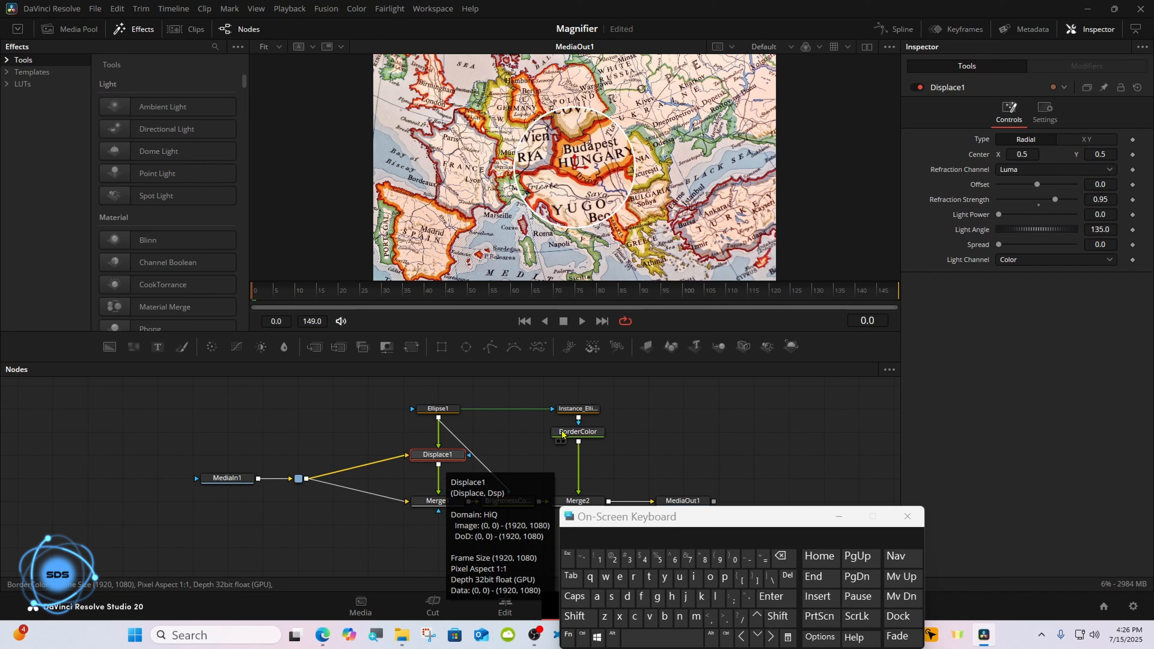
{"action": "left_click", "coordinate": [1103, 74]}
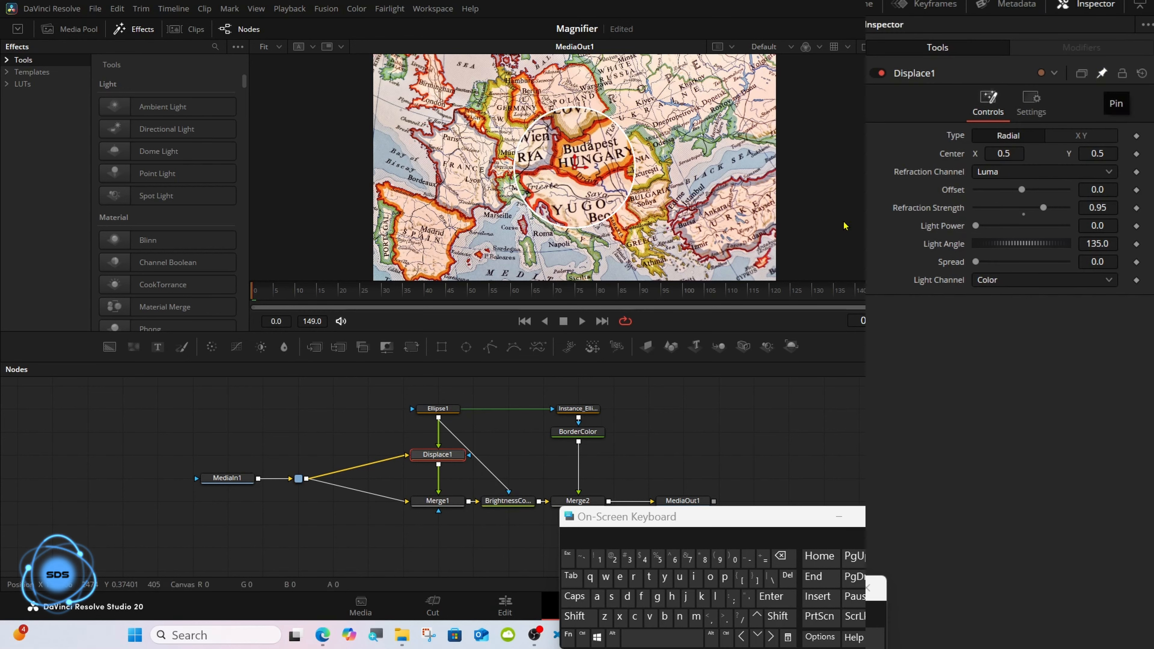
{"action": "left_click", "coordinate": [438, 410]}
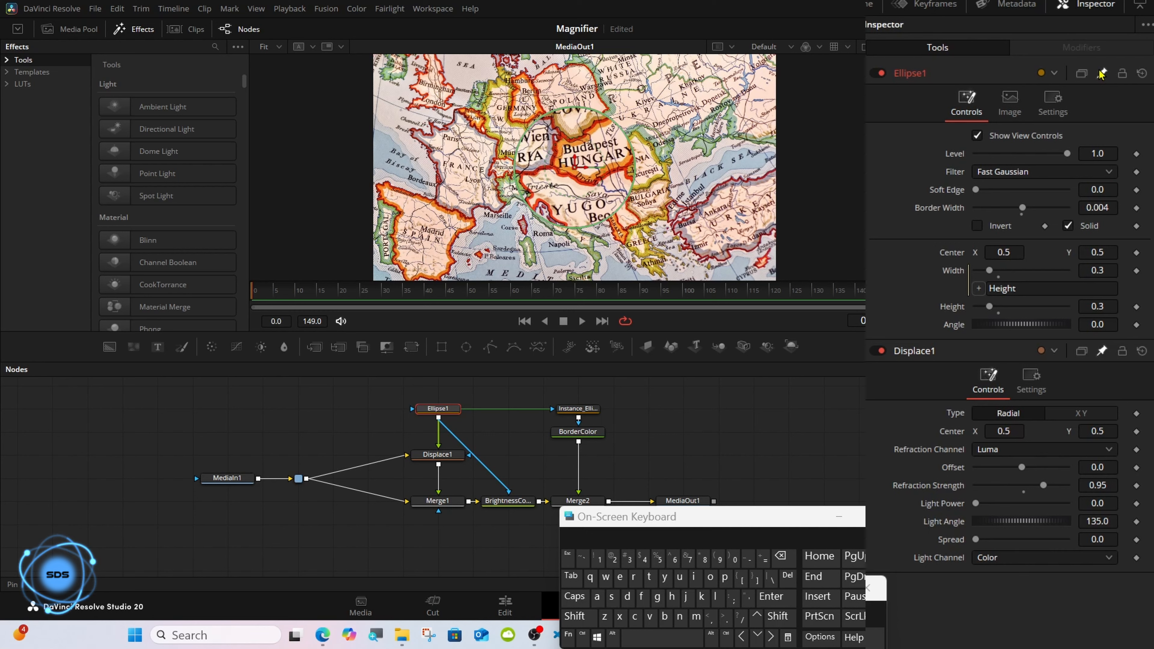
{"action": "right_click", "coordinate": [954, 440]}
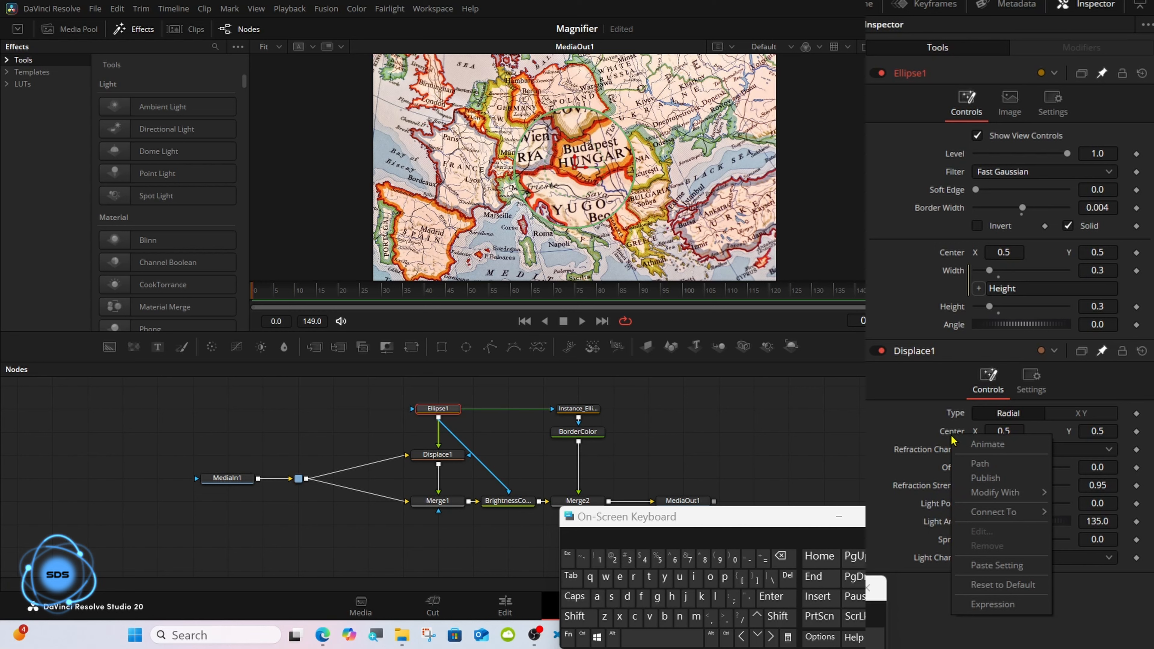
{"action": "left_click", "coordinate": [986, 605]}
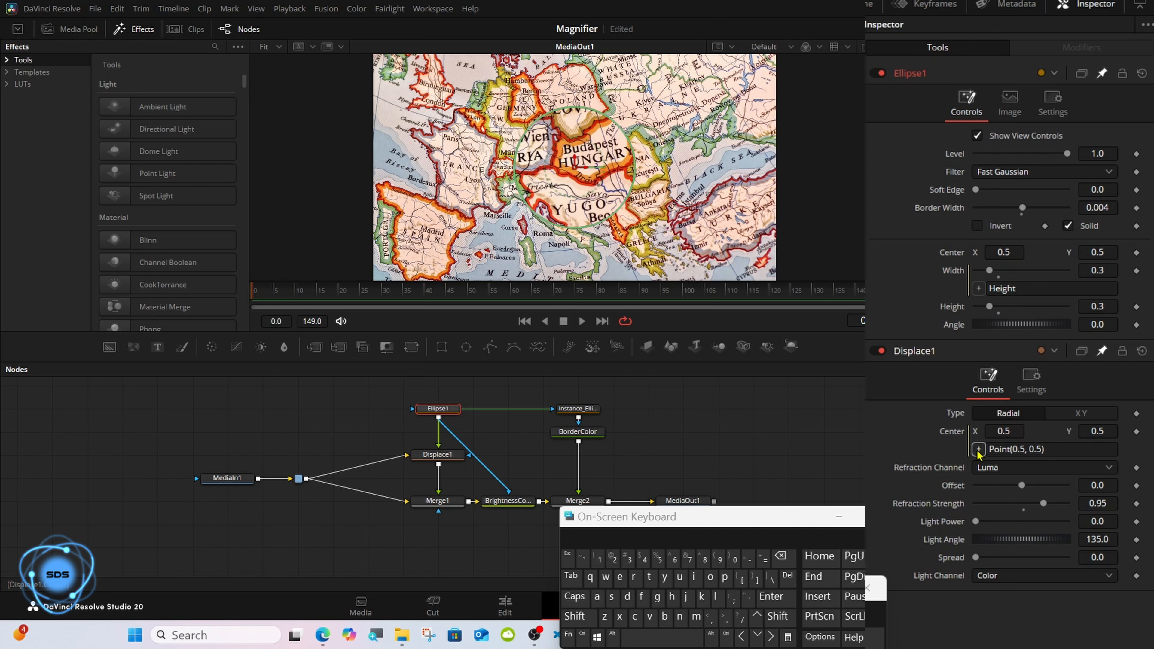
{"action": "left_click_drag", "start_coordinate": [978, 453], "coordinate": [954, 252]}
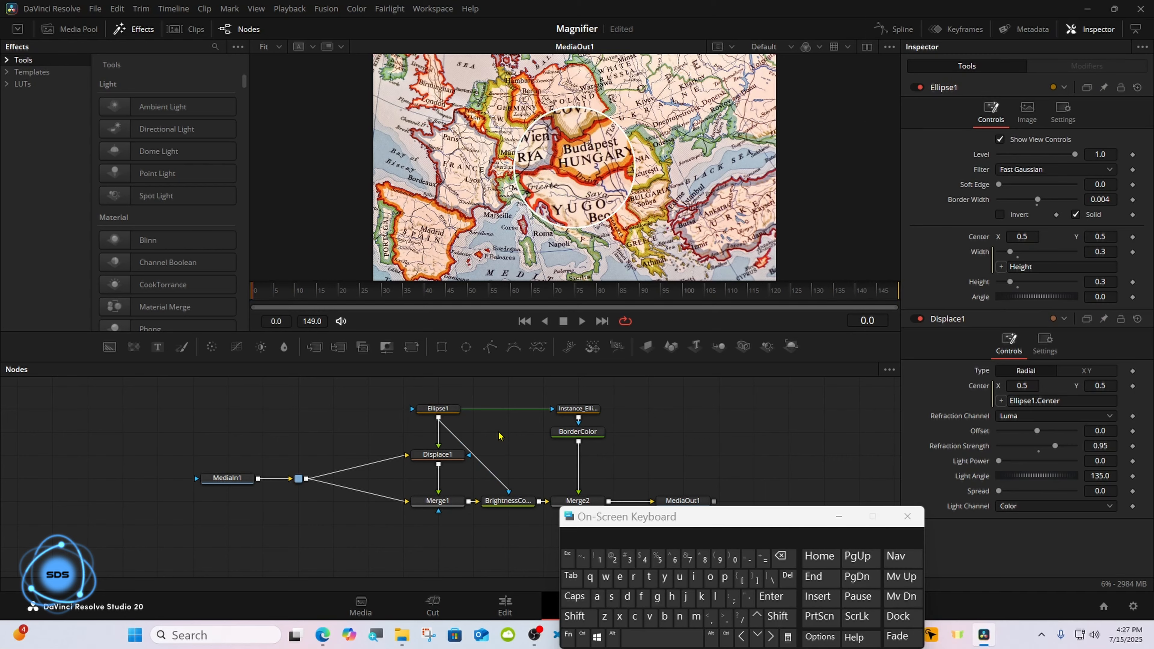
Test the linked magnifier by moving Ellipse1's Center X through 0.775 and 0.791 and back to 0.5
{"action": "left_click", "coordinate": [444, 410]}
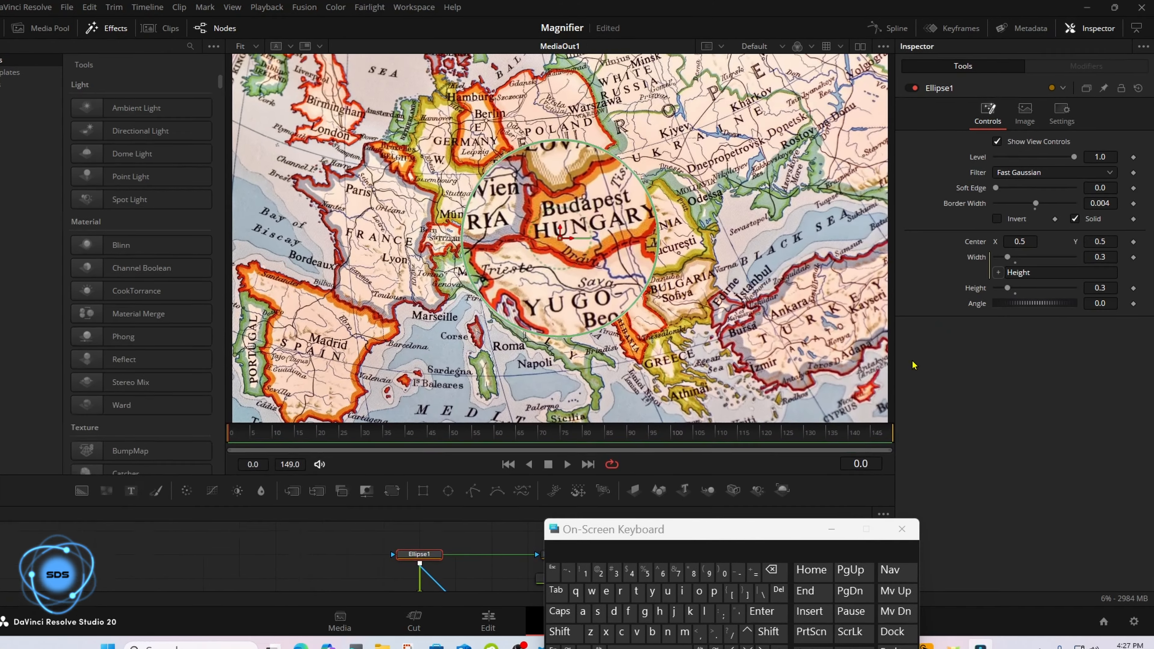
{"action": "left_click_drag", "start_coordinate": [1020, 241], "coordinate": [1064, 241]}
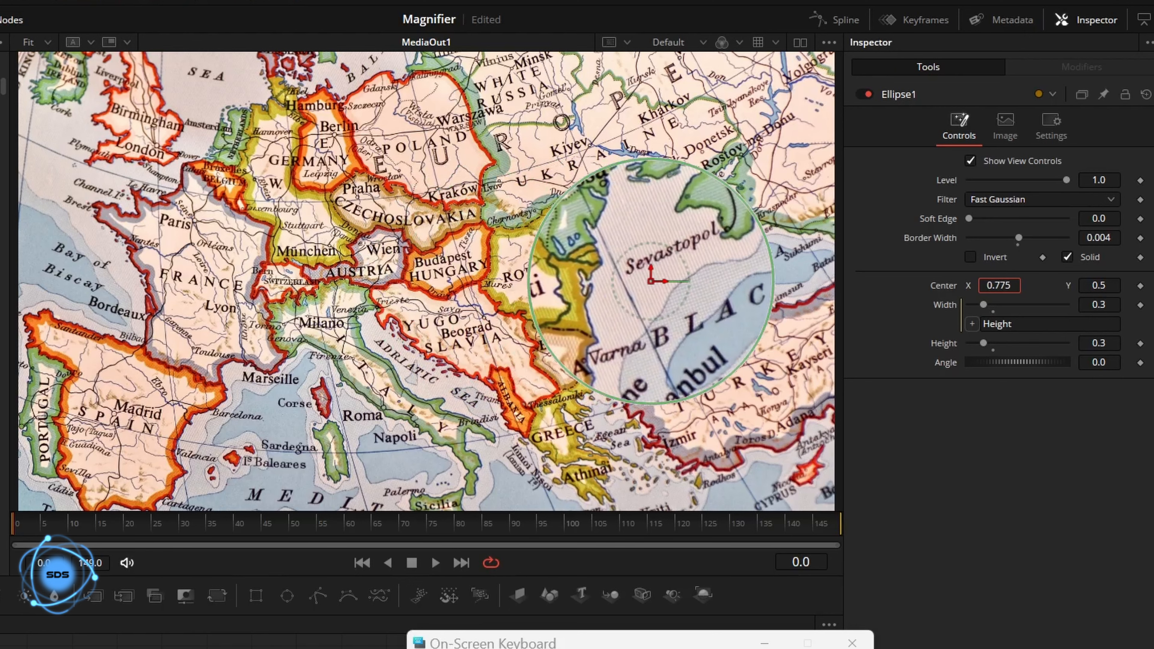
{"action": "left_click_drag", "start_coordinate": [1000, 286], "coordinate": [998, 290]}
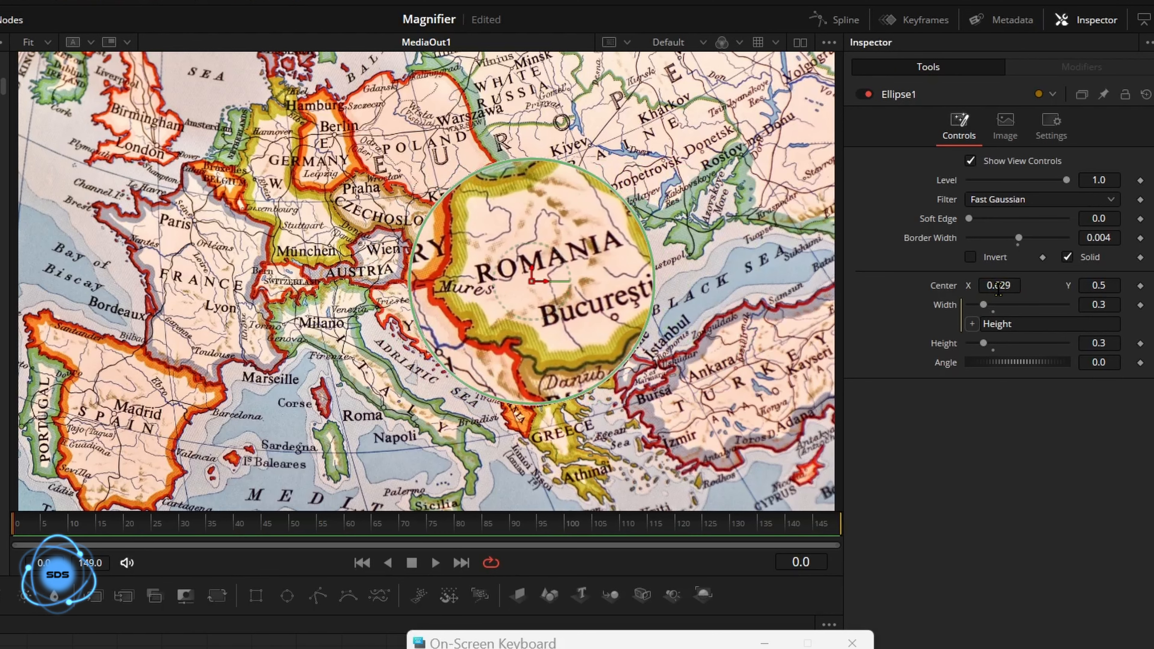
{"action": "left_click_drag", "start_coordinate": [998, 291], "coordinate": [999, 291]}
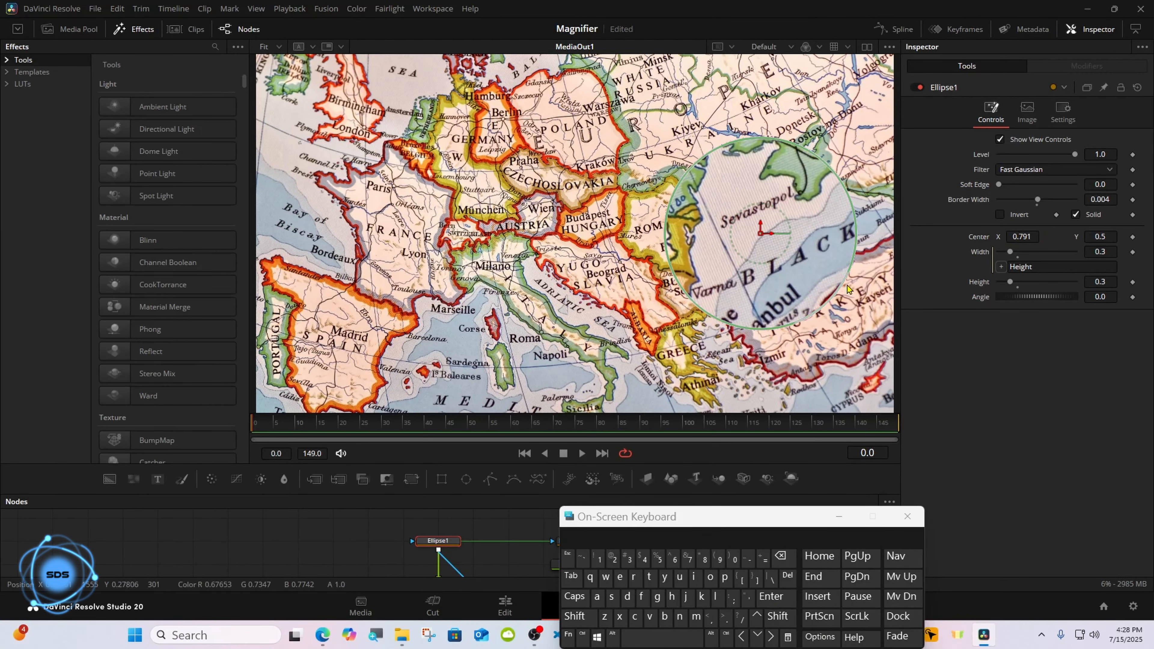
{"action": "left_click_drag", "start_coordinate": [760, 232], "coordinate": [575, 233]}
{"action": "left_click_drag", "start_coordinate": [528, 494], "coordinate": [525, 317]}
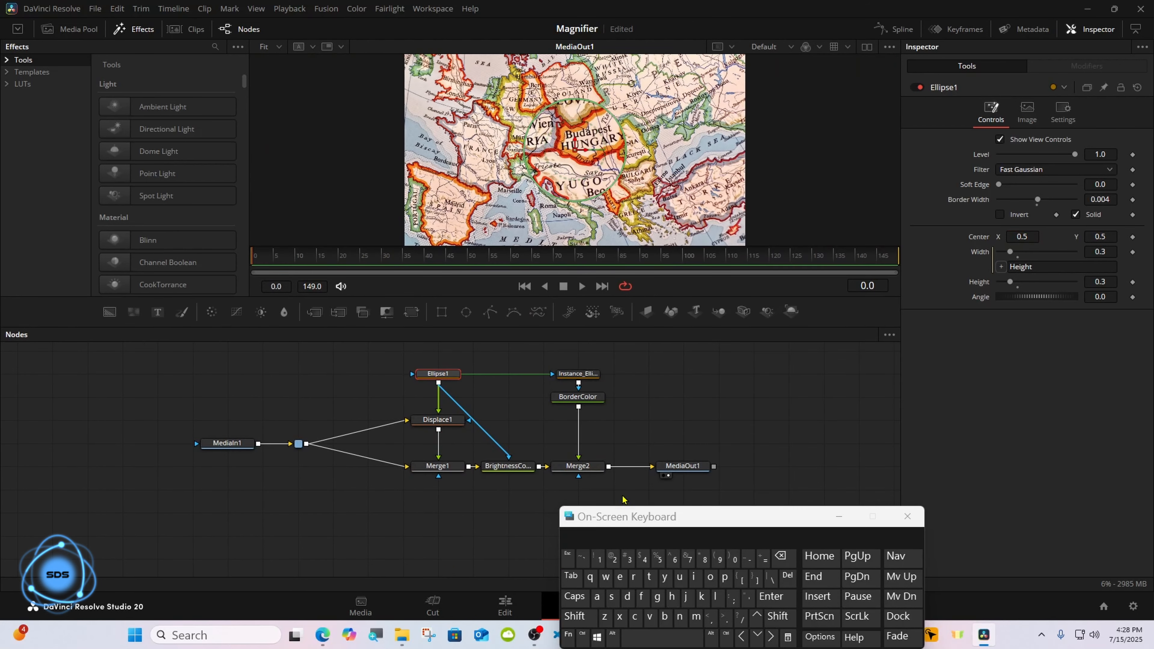
{"action": "left_click_drag", "start_coordinate": [578, 520], "coordinate": [769, 374]}
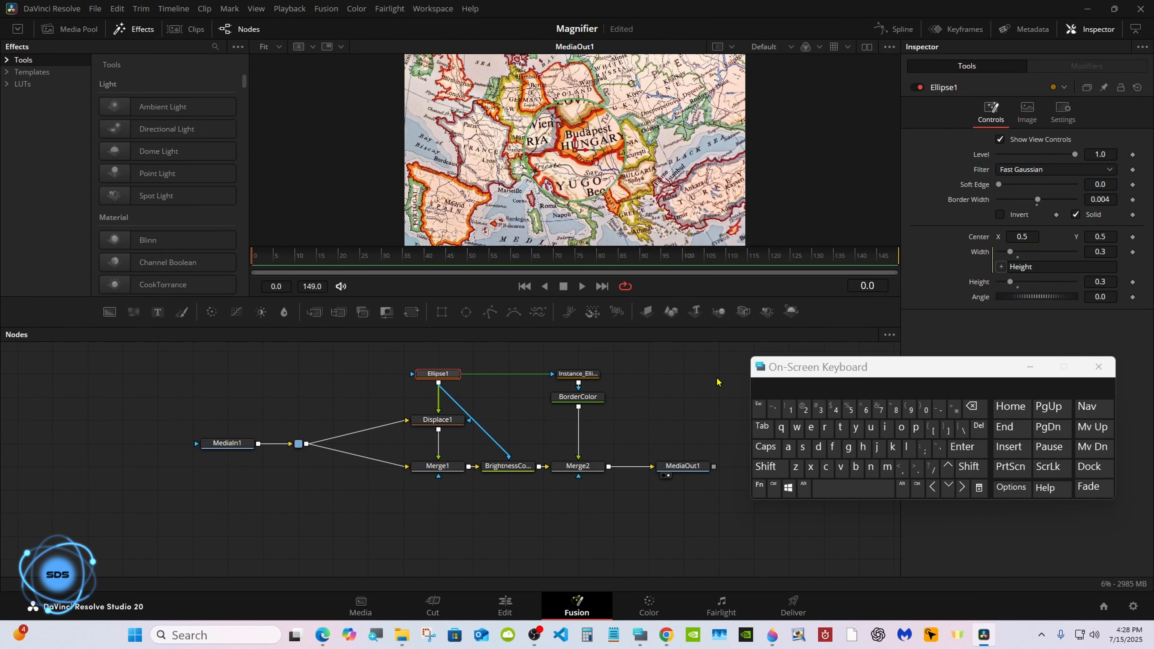
{"action": "left_click", "coordinate": [717, 382]}
{"action": "left_click", "coordinate": [774, 488]}
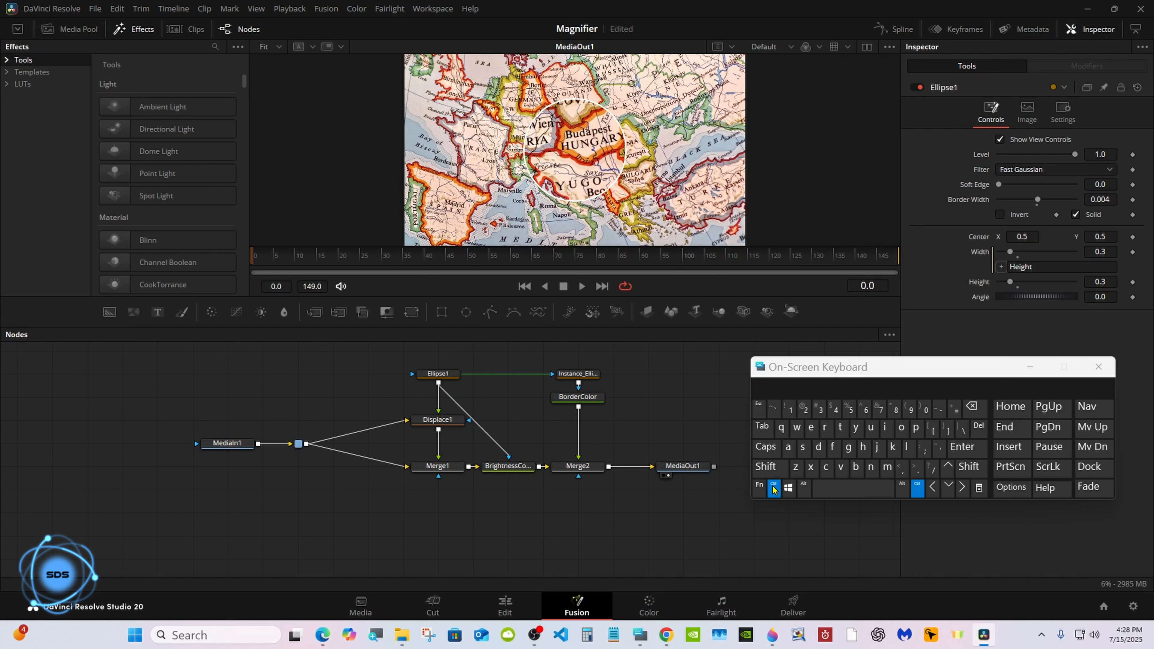
{"action": "left_click", "coordinate": [774, 488]}
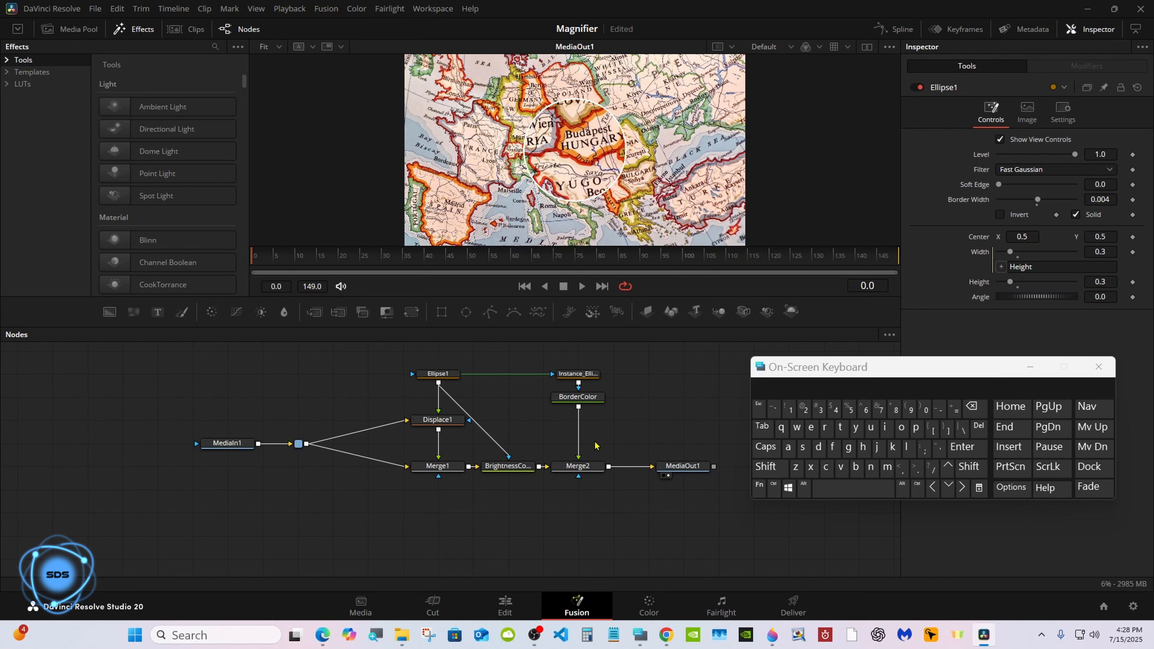
Set Displace1's Refraction Strength to 0.3 and deselect the node
{"action": "left_click", "coordinate": [452, 426]}
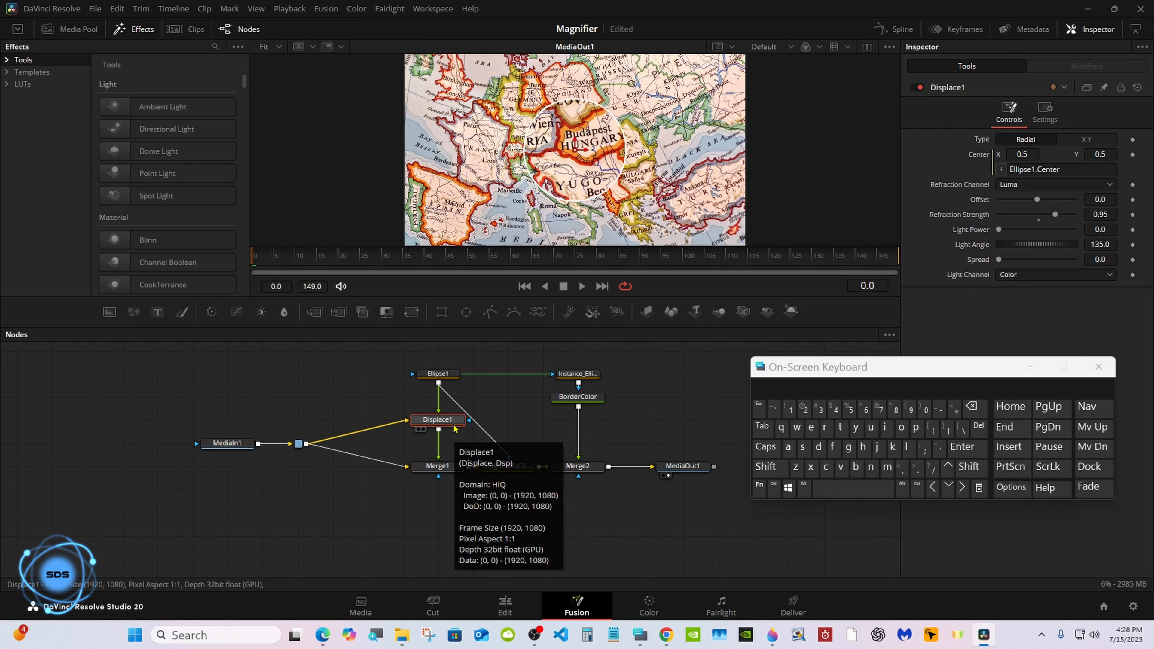
{"action": "left_click_drag", "start_coordinate": [1055, 215], "coordinate": [1050, 215]}
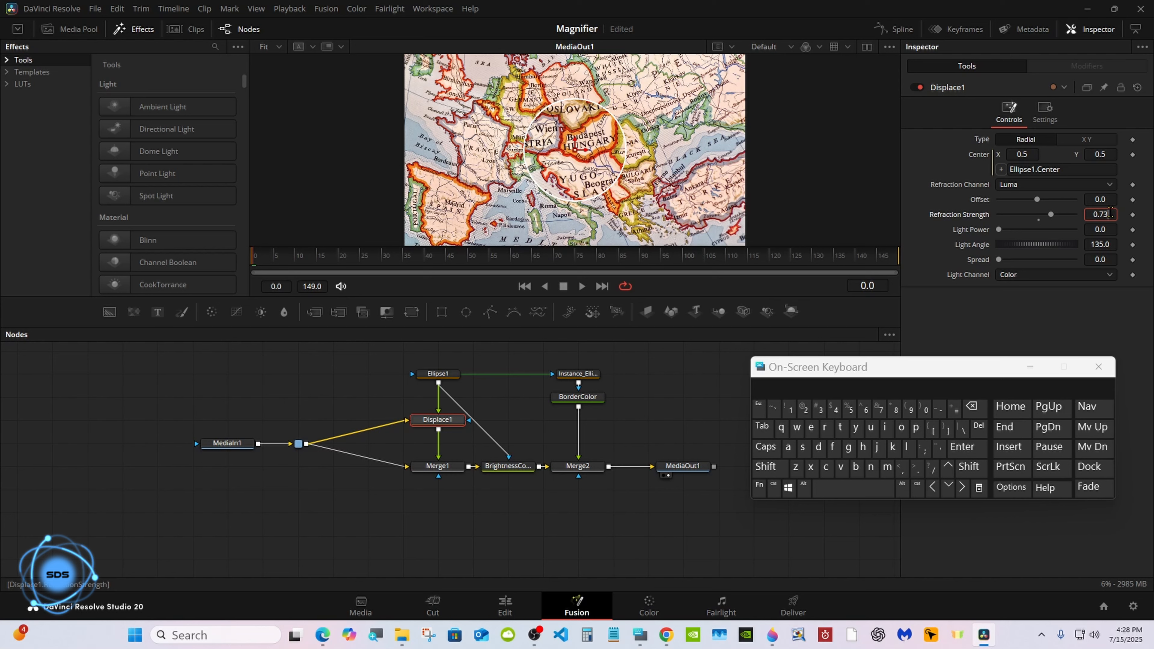
{"action": "left_click", "coordinate": [971, 406]}
{"action": "left_click", "coordinate": [972, 406]}
{"action": "left_click", "coordinate": [818, 410]}
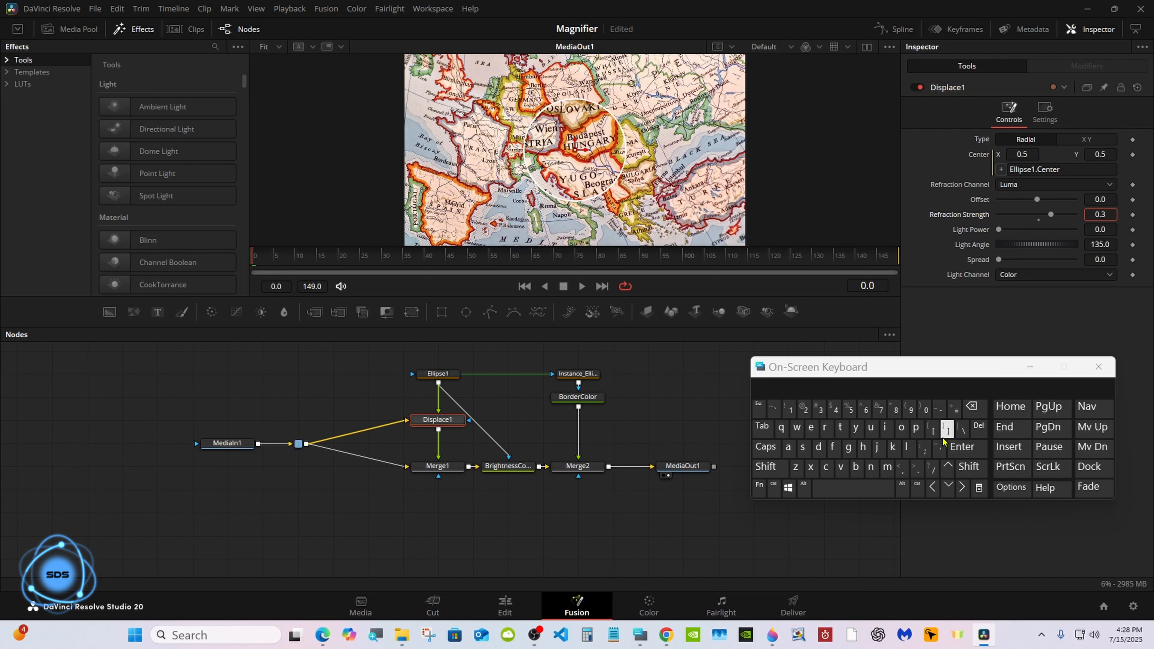
{"action": "left_click", "coordinate": [962, 446]}
{"action": "left_click", "coordinate": [694, 419]}
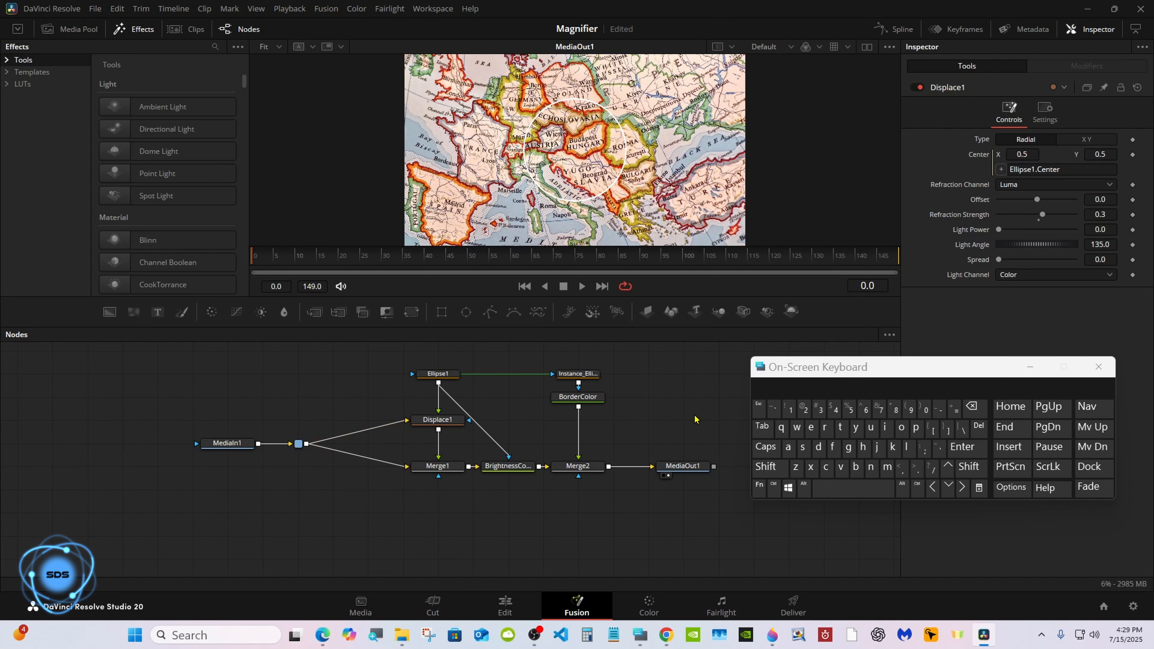
Select Ellipse1, Displace1, BrightnessContrast1 and BorderColor in that order and add all remaining nodes to the selection
{"action": "left_click", "coordinate": [774, 488]}
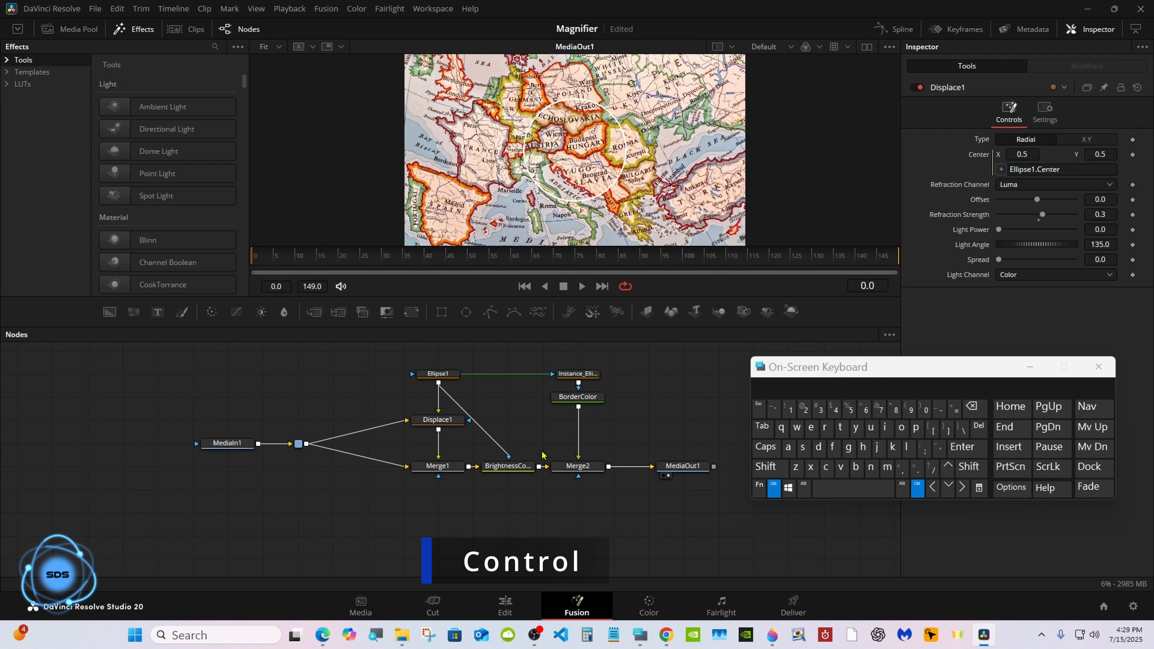
{"action": "left_click", "coordinate": [438, 374], "text": "ctrl"}
{"action": "left_click", "coordinate": [455, 420], "text": "ctrl"}
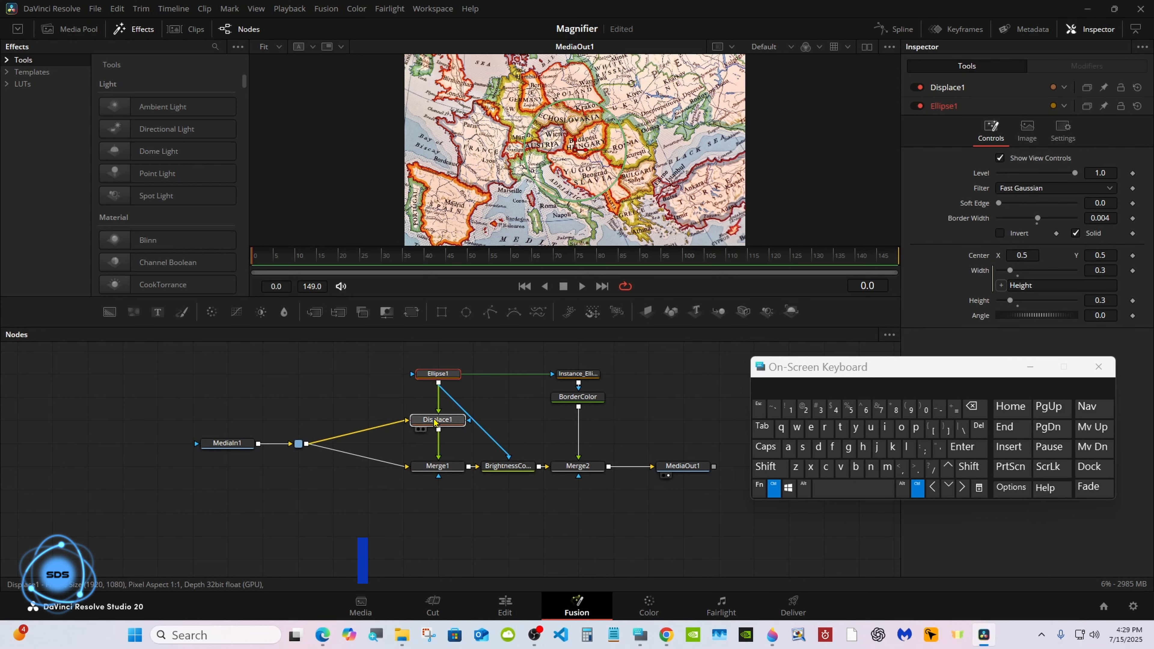
{"action": "left_click", "coordinate": [505, 466], "text": "ctrl"}
{"action": "left_click", "coordinate": [564, 400], "text": "ctrl"}
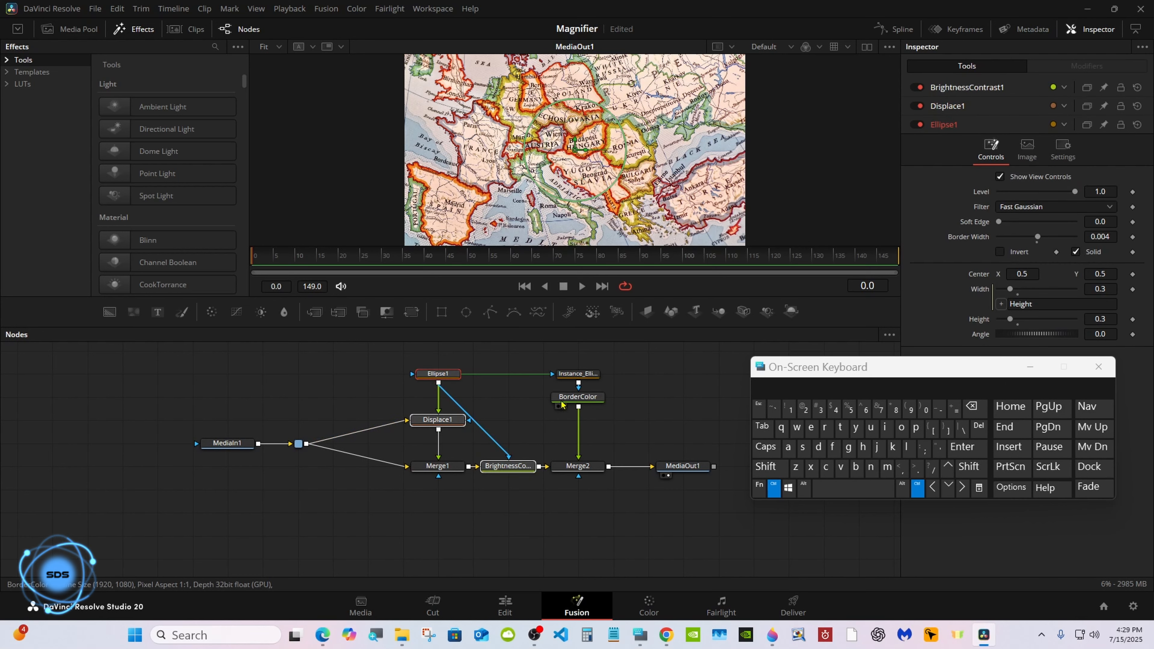
{"action": "left_click", "coordinate": [789, 448]}
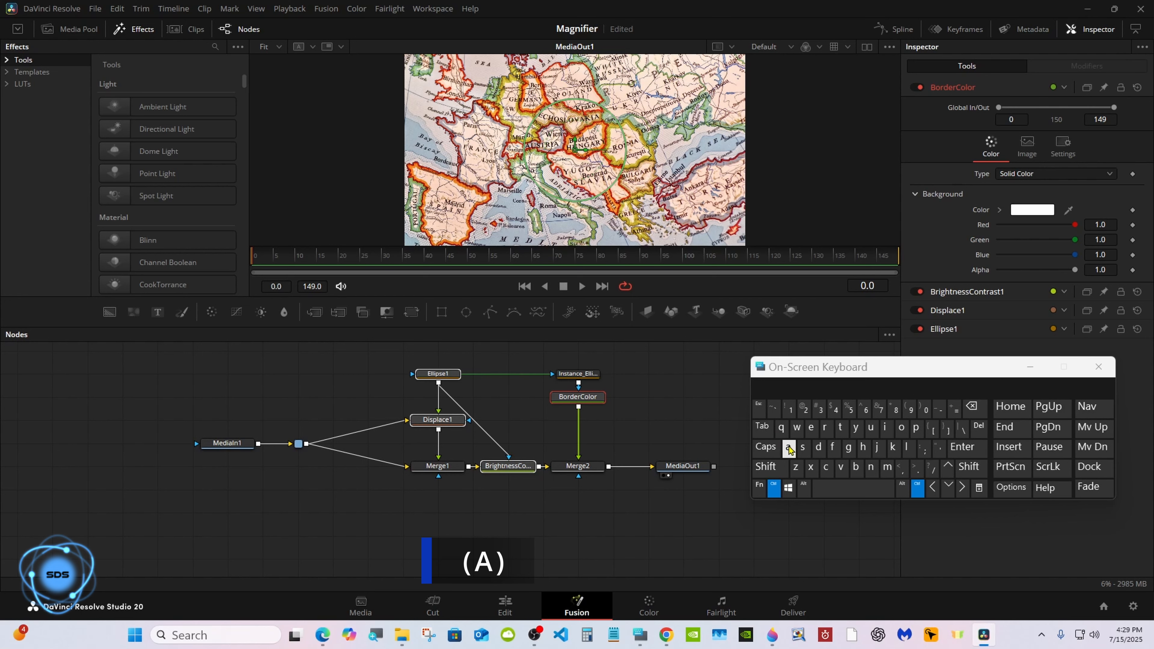
Exclude MediaOut1 and MediaIn1 from the node selection
{"action": "left_click", "coordinate": [774, 486]}
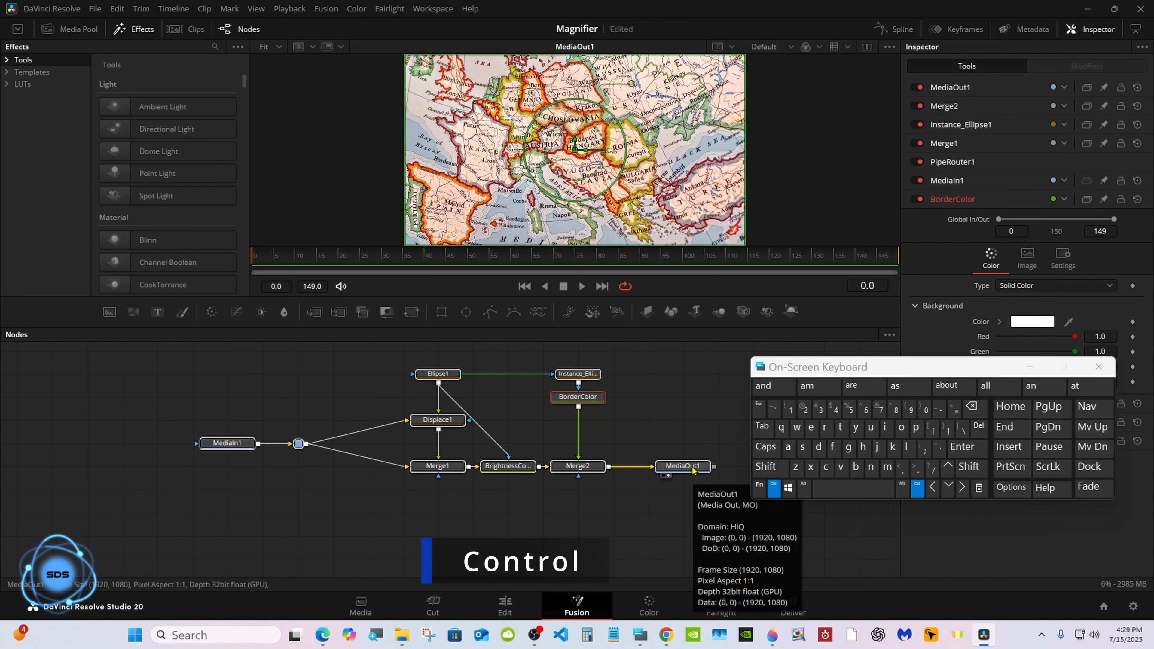
{"action": "left_click", "coordinate": [227, 443], "text": "ctrl"}
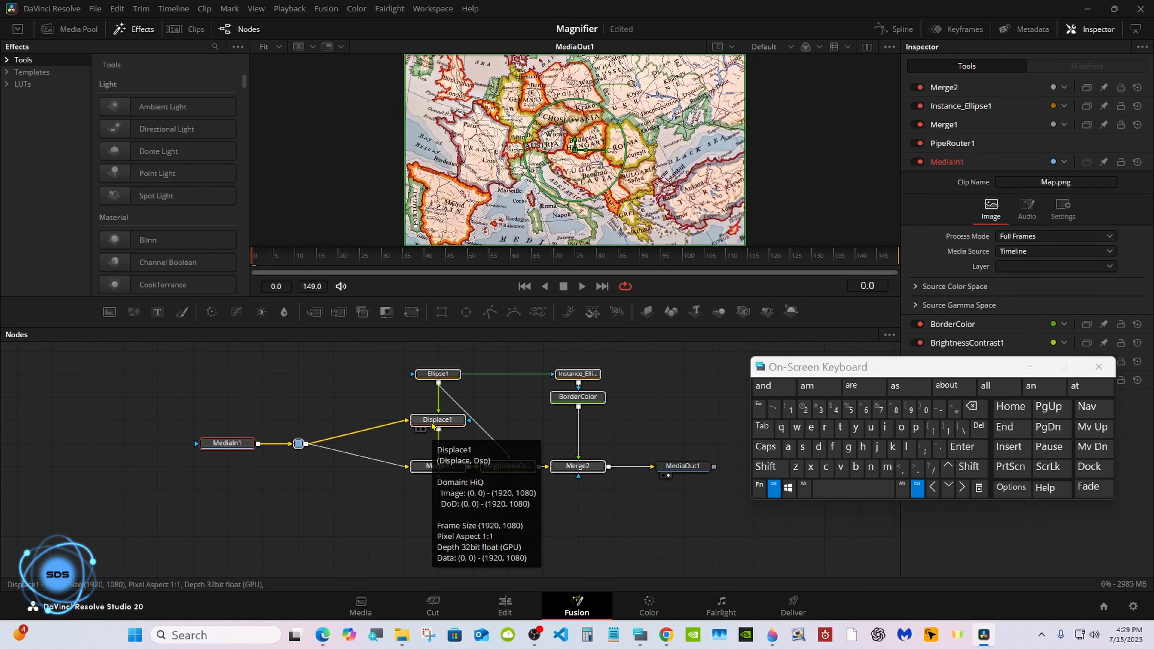
{"action": "left_click", "coordinate": [432, 423], "text": "ctrl"}
{"action": "right_click", "coordinate": [429, 425]}
{"action": "left_click", "coordinate": [227, 444]}
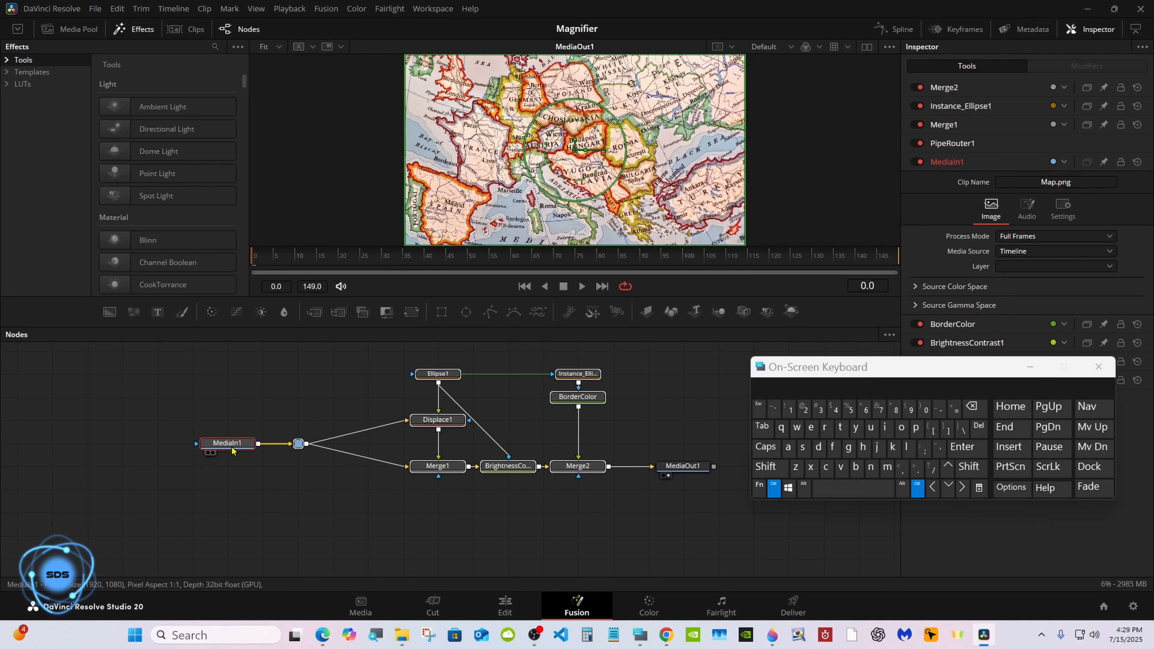
{"action": "right_click", "coordinate": [446, 423]}
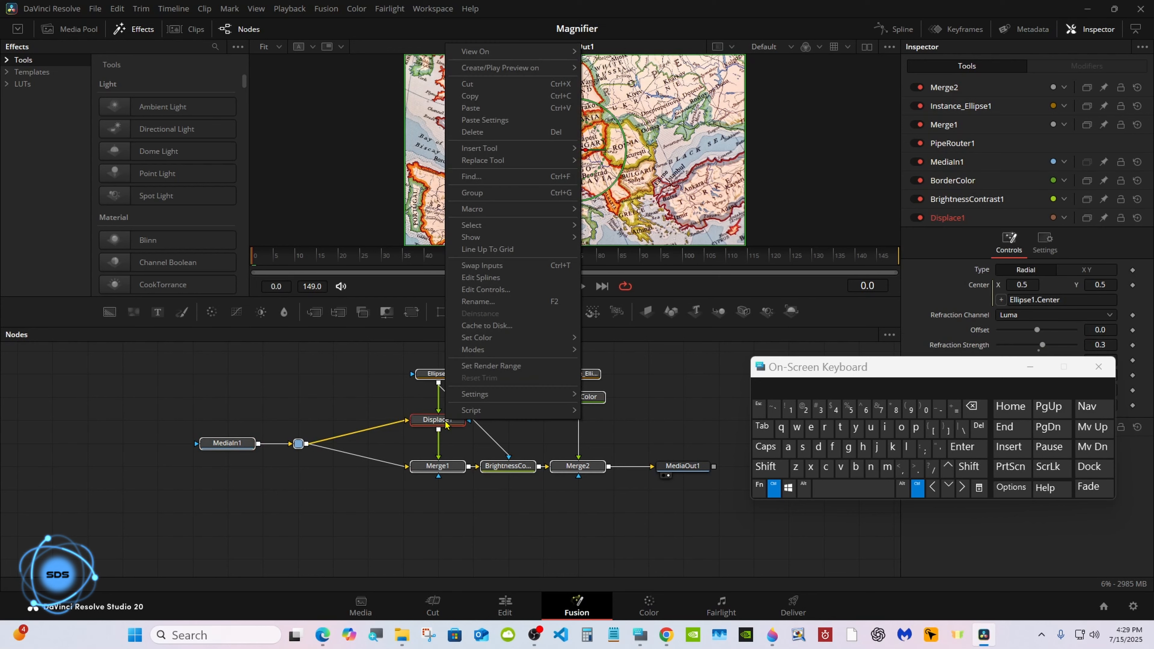
{"action": "left_click", "coordinate": [230, 445]}
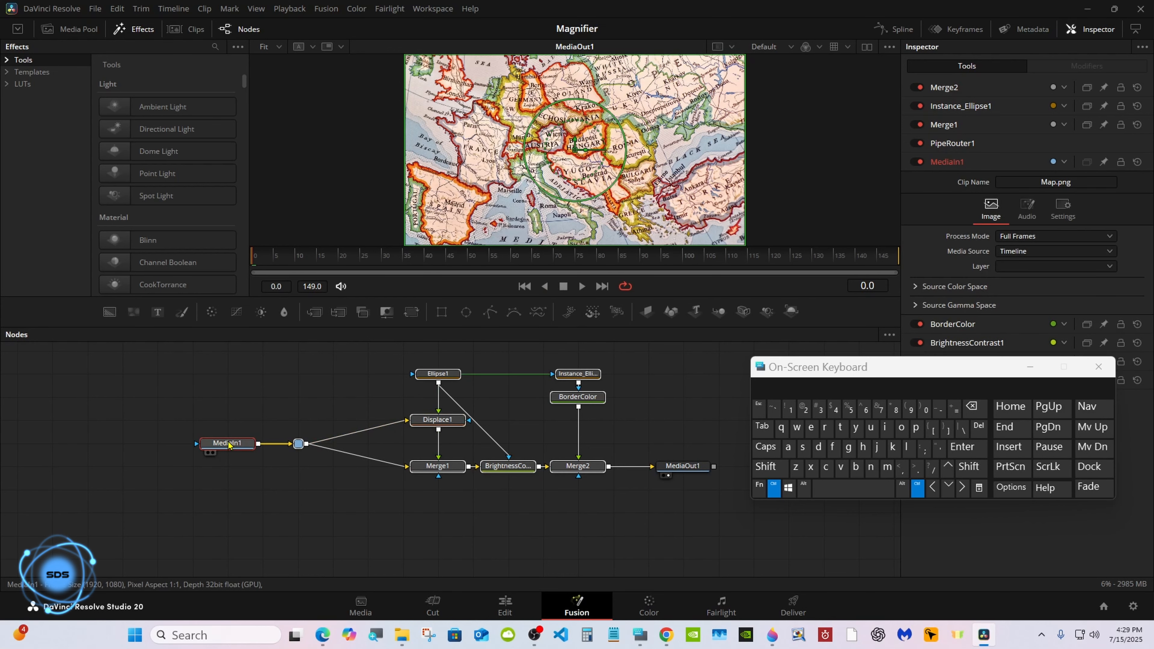
Start creating a macro from the selected nodes and move the macro editor window over the viewer
{"action": "right_click", "coordinate": [429, 419]}
{"action": "right_click", "coordinate": [423, 422]}
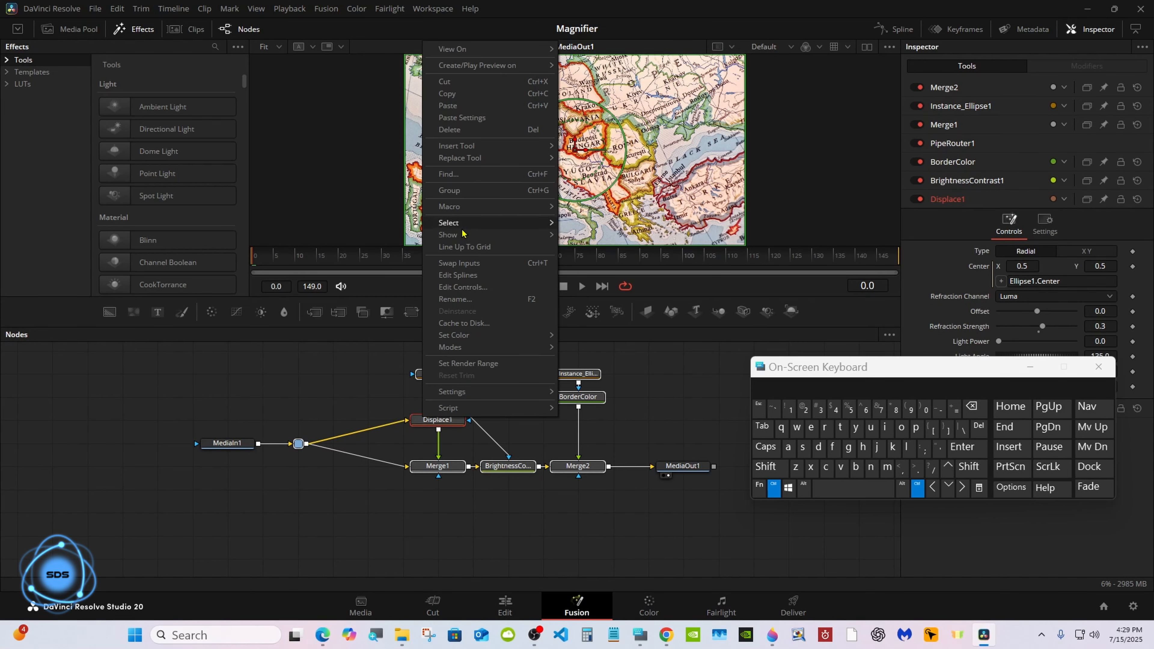
{"action": "mouse_move", "coordinate": [470, 212]}
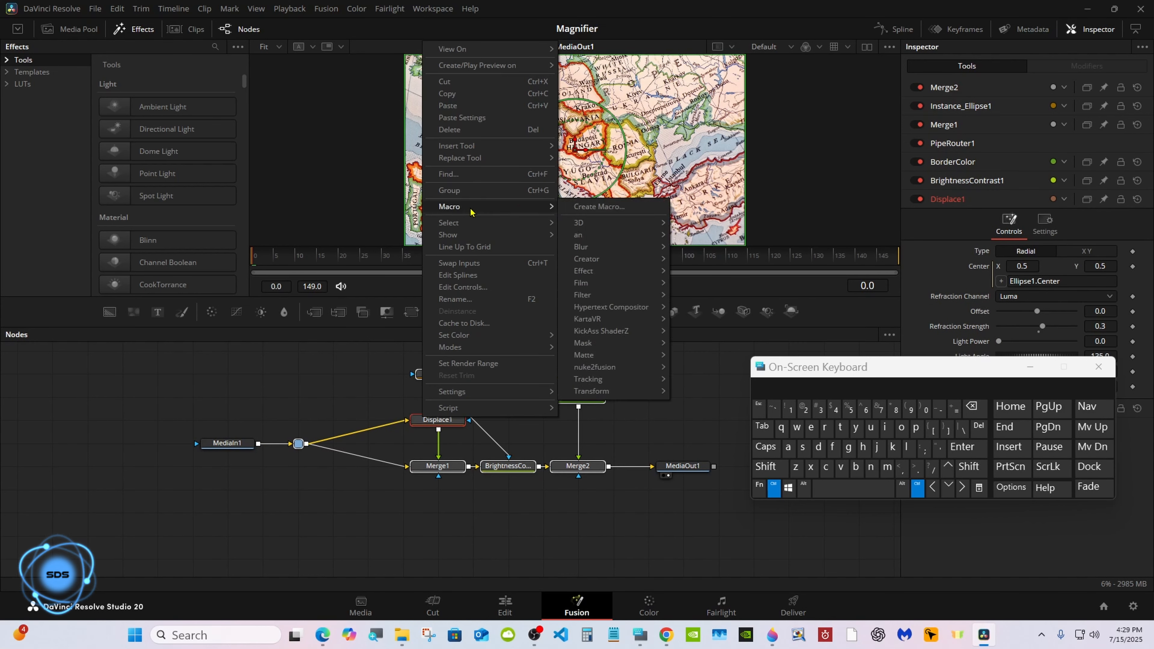
{"action": "left_click", "coordinate": [587, 208]}
{"action": "left_click_drag", "start_coordinate": [291, 88], "coordinate": [649, 113]}
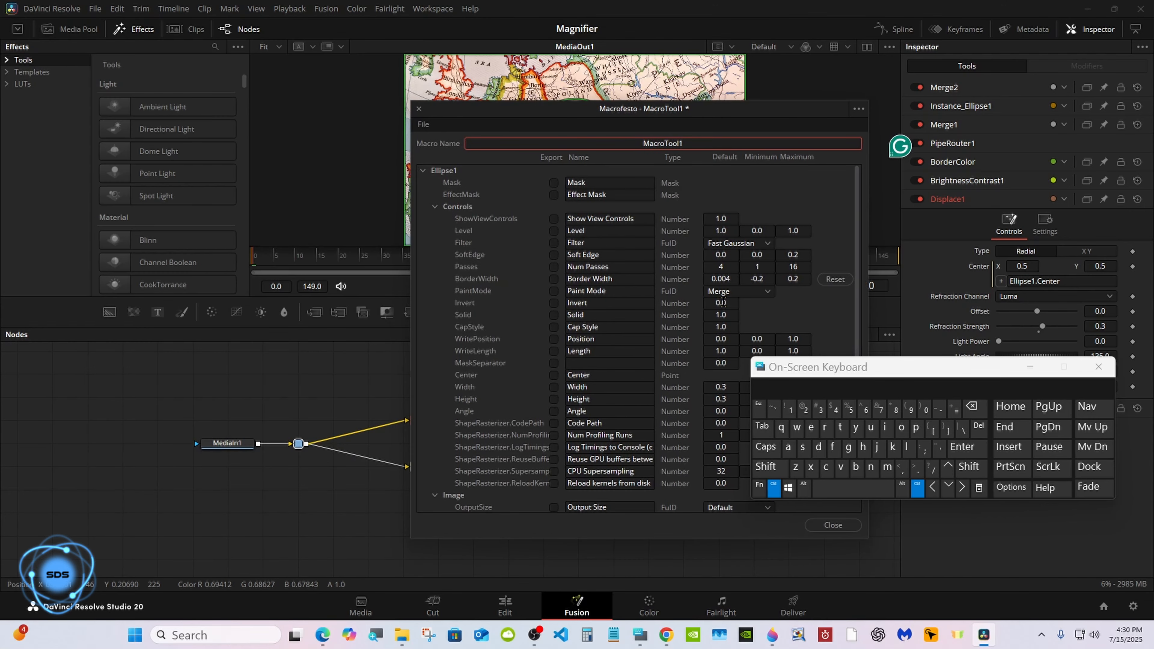
Name the macro "Magnifier tutorial" and move the on-screen keyboard clear of the parameter list
{"action": "left_click_drag", "start_coordinate": [772, 336], "coordinate": [726, 311]}
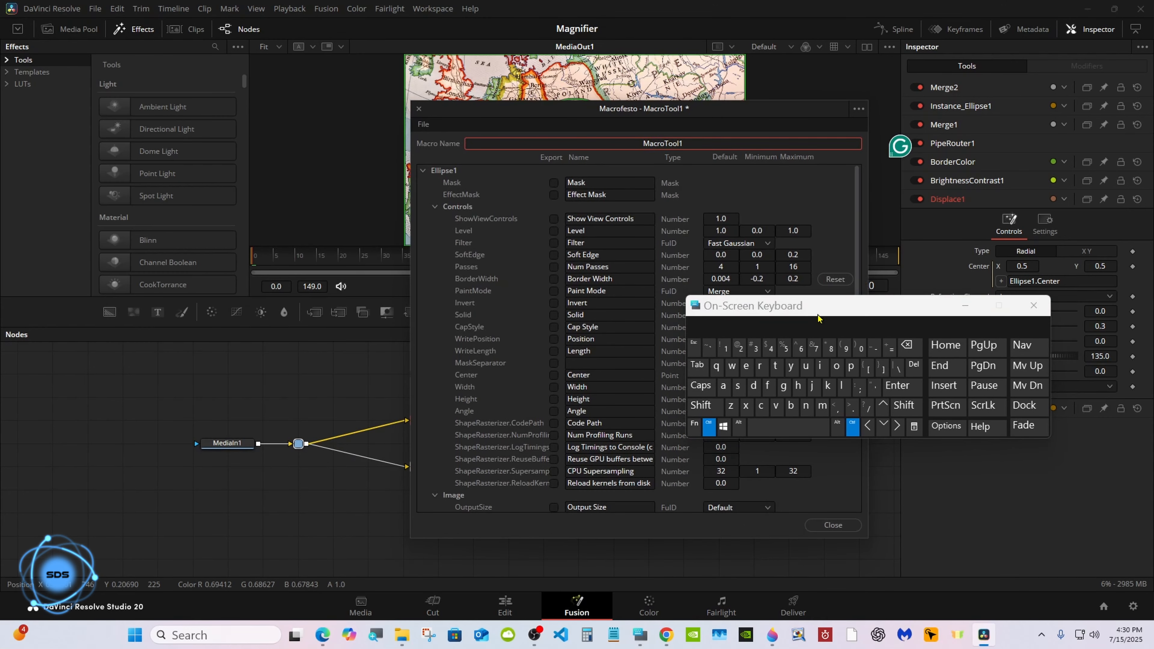
{"action": "left_click", "coordinate": [907, 345]}
{"action": "left_click", "coordinate": [701, 406]}
{"action": "left_click", "coordinate": [822, 406]}
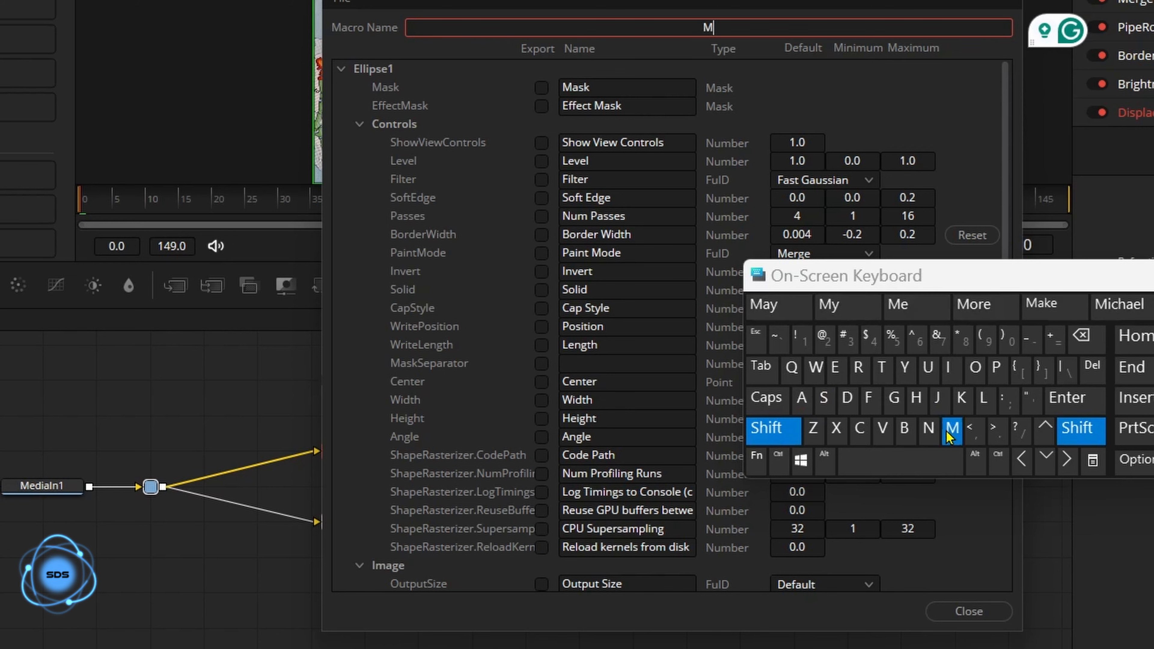
{"action": "left_click", "coordinate": [802, 398]}
{"action": "left_click", "coordinate": [893, 398]}
{"action": "left_click", "coordinate": [928, 428]}
{"action": "left_click", "coordinate": [949, 368]}
{"action": "left_click", "coordinate": [869, 398]}
{"action": "left_click", "coordinate": [848, 303]}
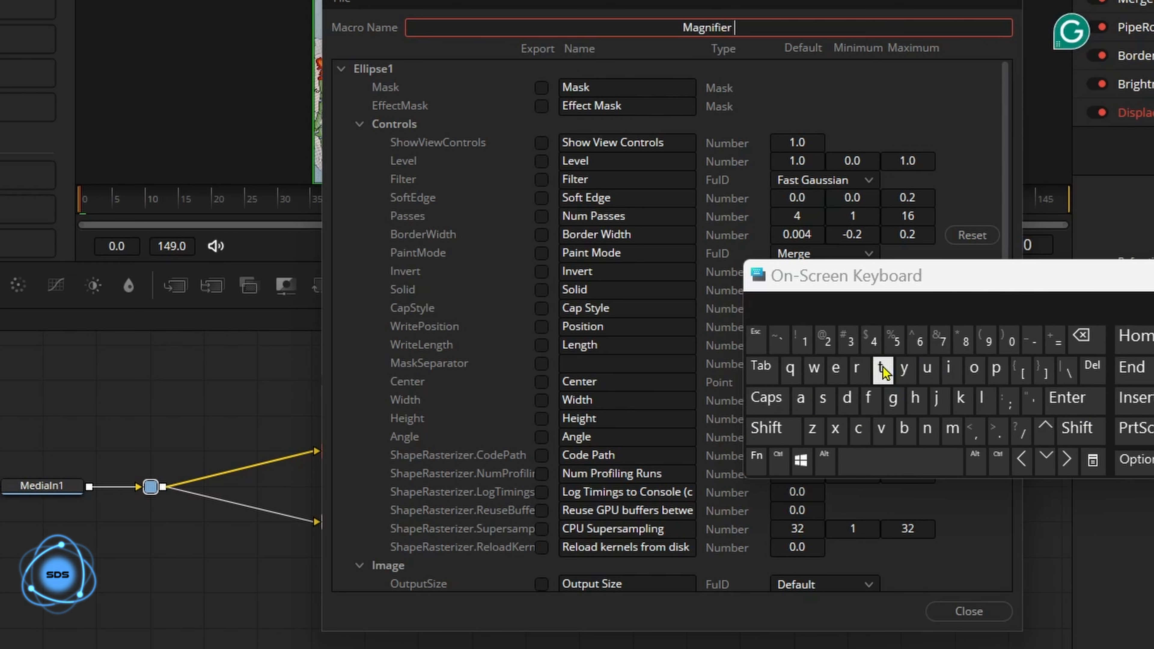
{"action": "left_click", "coordinate": [883, 367]}
{"action": "left_click", "coordinate": [928, 367]}
{"action": "left_click", "coordinate": [780, 304]}
{"action": "left_click_drag", "start_coordinate": [798, 284], "coordinate": [789, 333]}
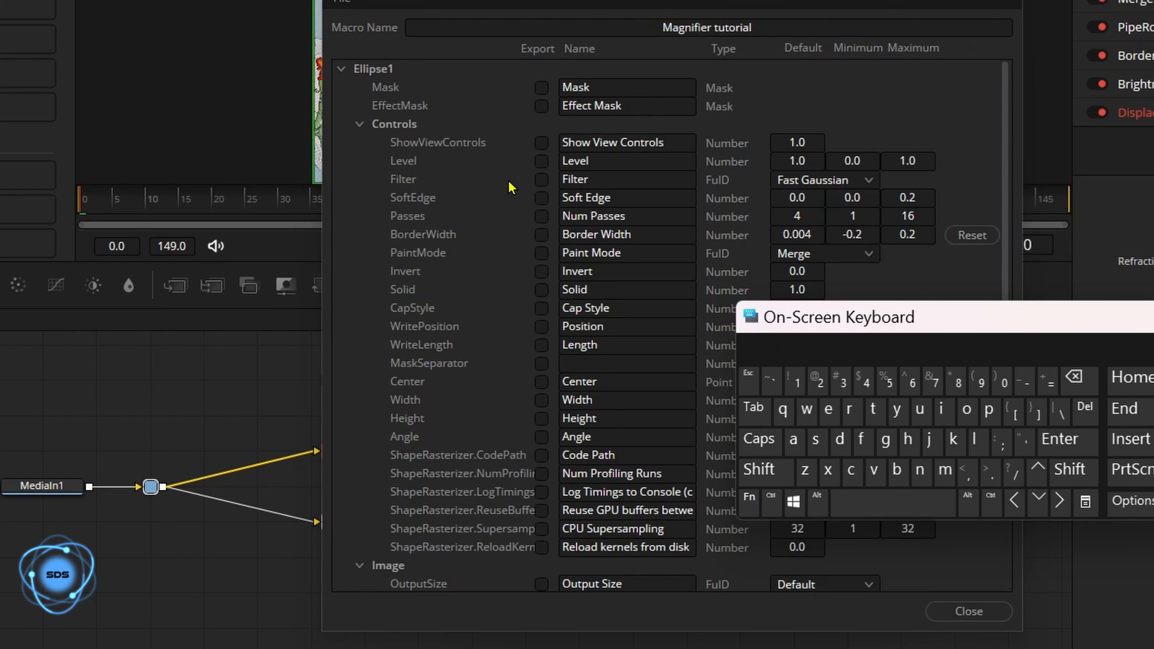
Mark Ellipse1's BorderWidth, Center and Height parameters for export in the macro
{"action": "left_click", "coordinate": [541, 235]}
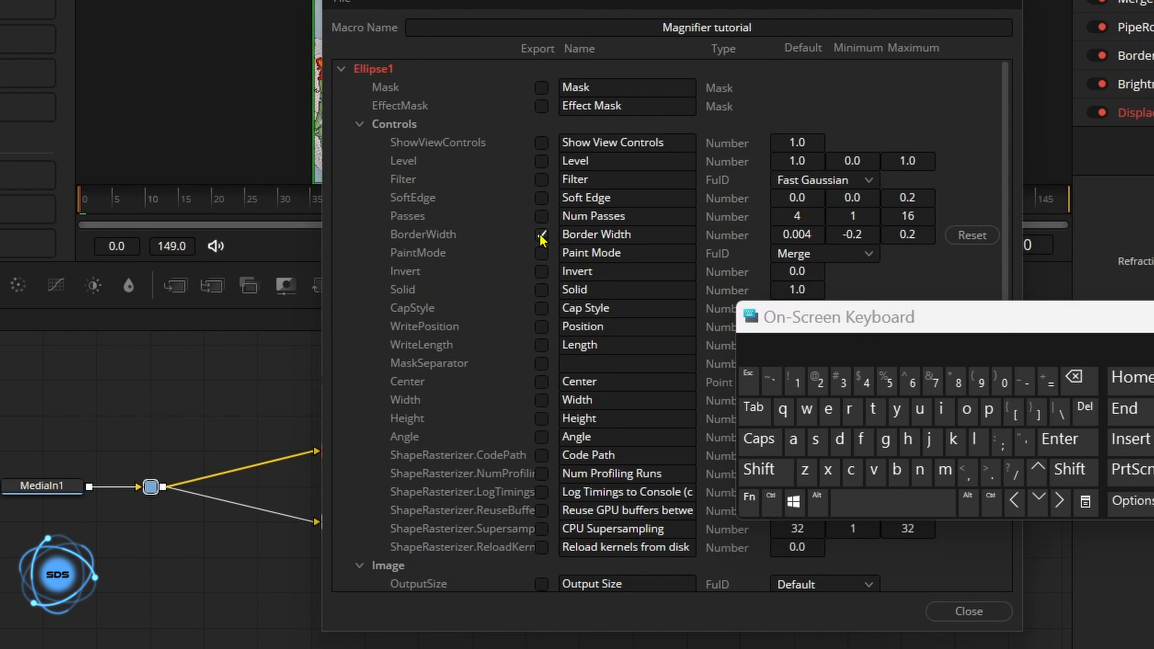
{"action": "left_click", "coordinate": [541, 382]}
{"action": "left_click", "coordinate": [542, 418]}
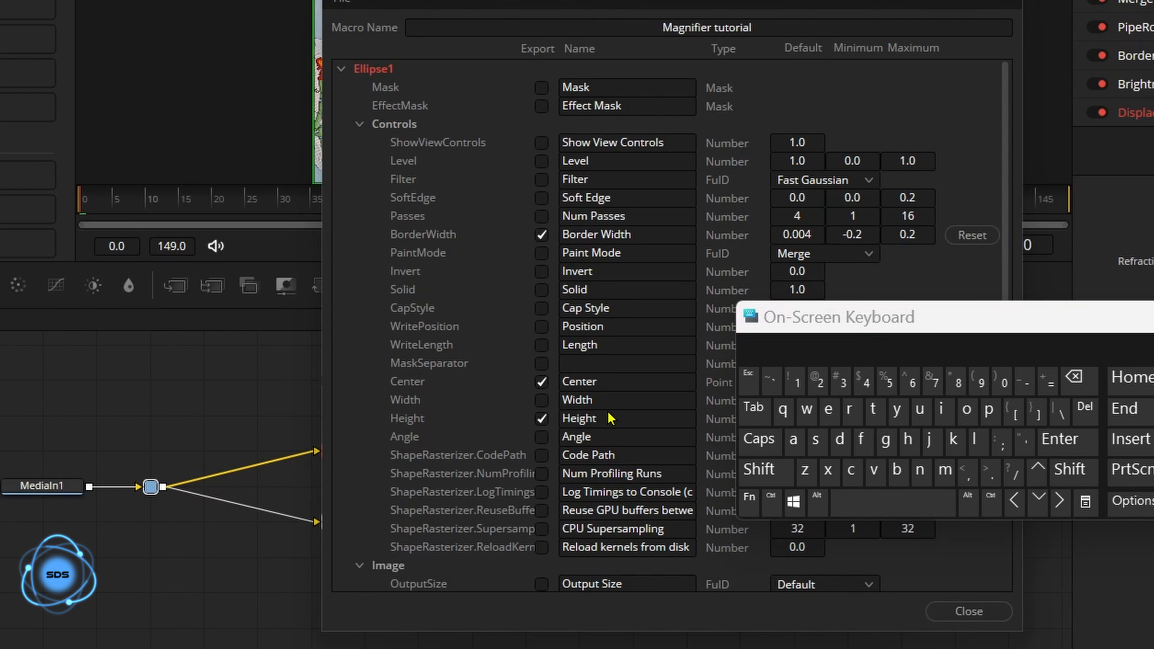
Rename Ellipse1's exported Height parameter as "Size"
{"action": "left_click", "coordinate": [609, 416]}
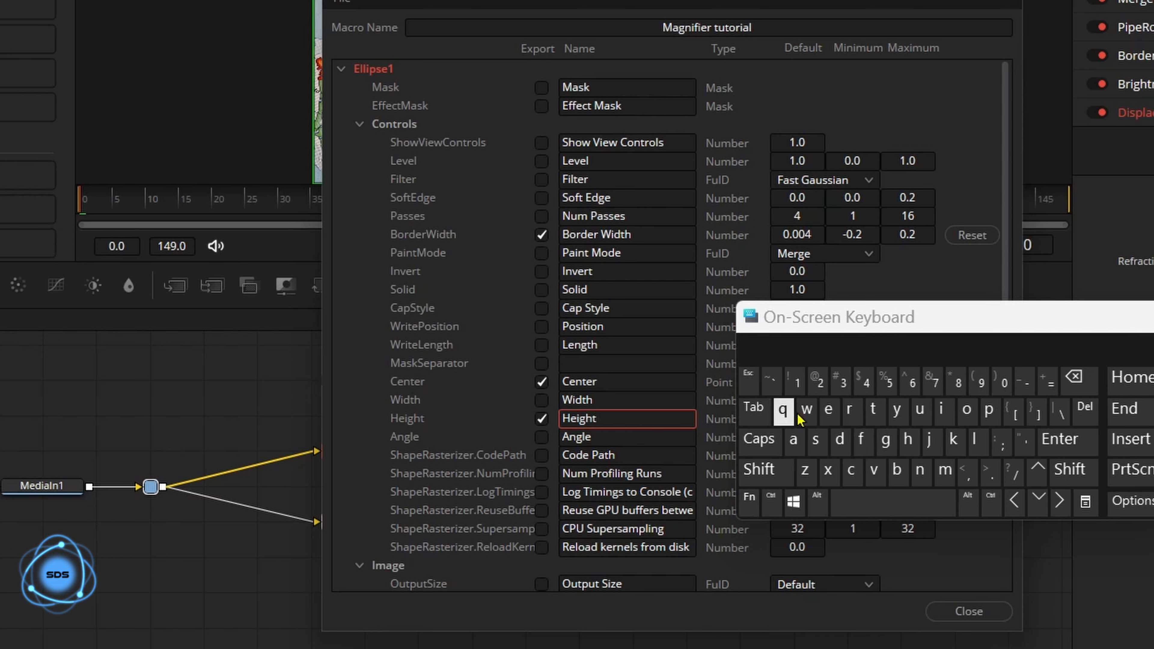
{"action": "left_click", "coordinate": [1075, 377]}
{"action": "left_click", "coordinate": [1075, 377]}
{"action": "left_click", "coordinate": [1075, 378]}
{"action": "left_click", "coordinate": [1074, 378]}
{"action": "left_click", "coordinate": [1075, 377]}
{"action": "left_click", "coordinate": [1074, 378]}
{"action": "left_click", "coordinate": [759, 469]}
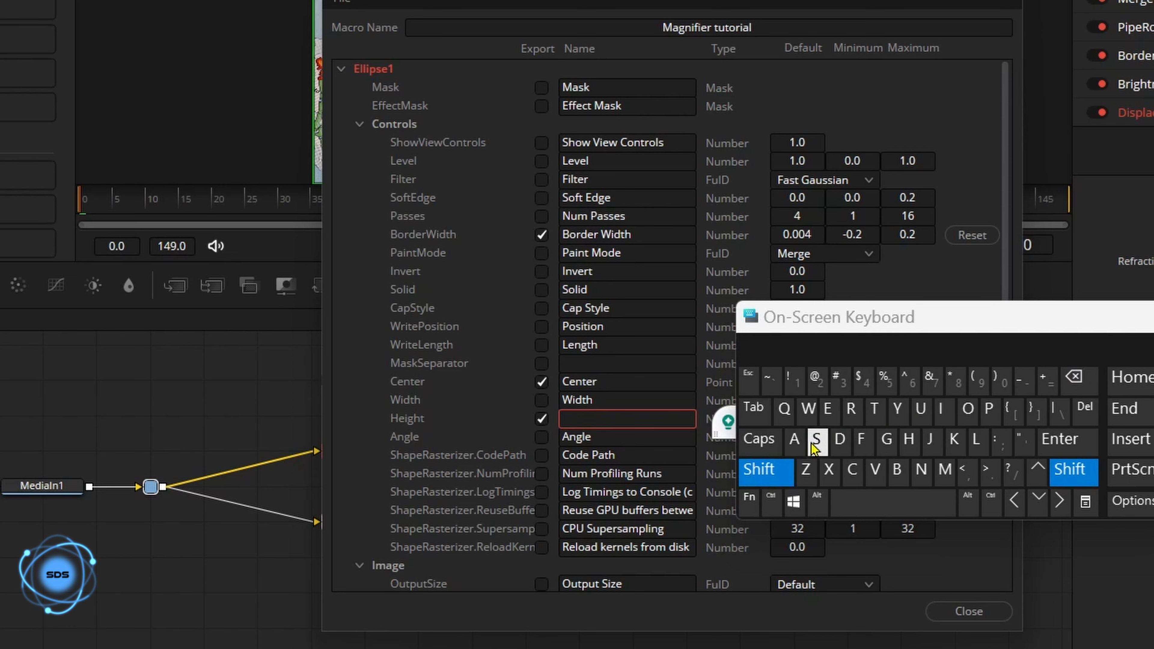
{"action": "left_click", "coordinate": [816, 439]}
{"action": "left_click", "coordinate": [941, 409]}
{"action": "left_click", "coordinate": [805, 469]}
{"action": "left_click", "coordinate": [829, 409]}
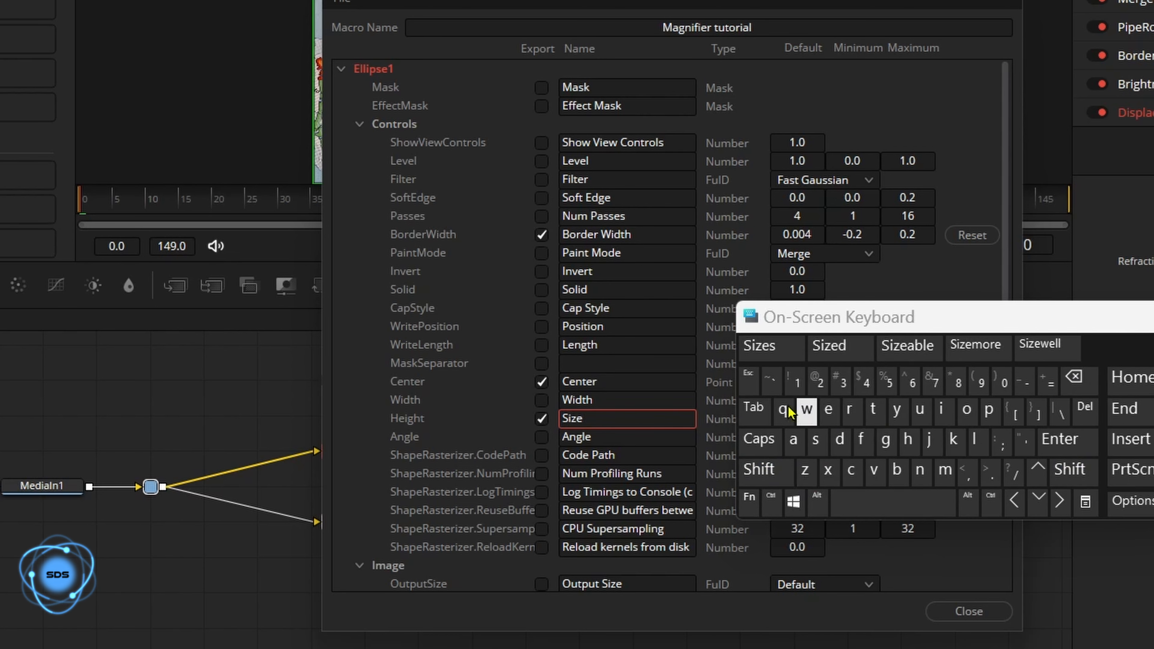
{"action": "left_click", "coordinate": [525, 86]}
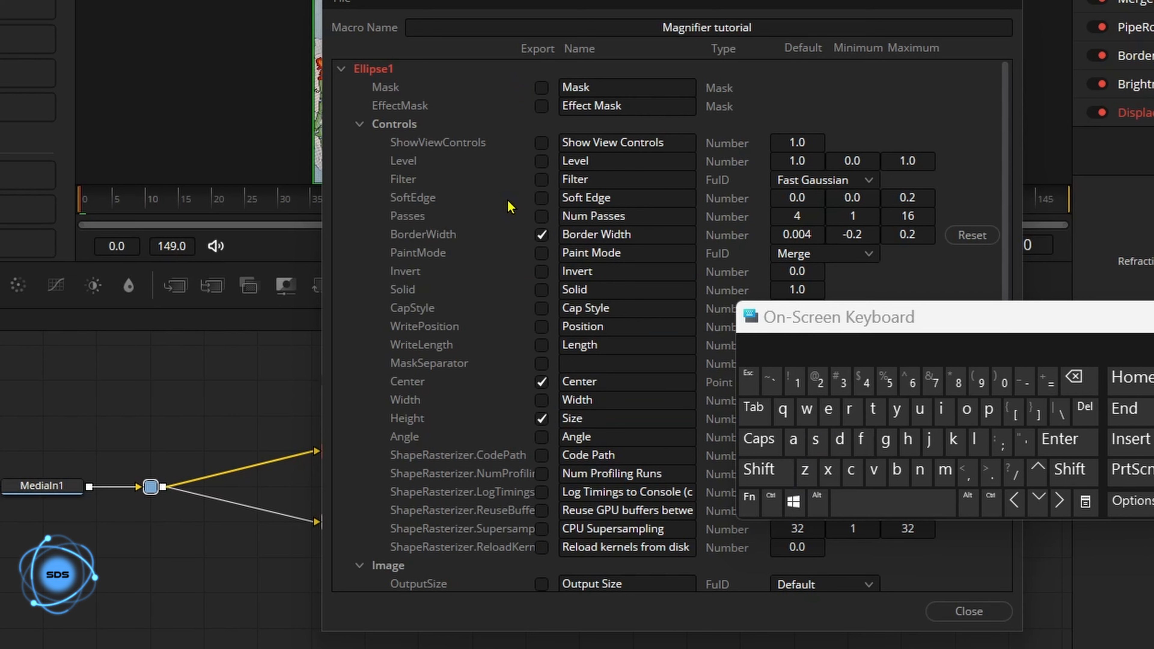
Collapse Ellipse1's parameters and mark Displace1's RefractionStrength for export in the macro
{"action": "left_click", "coordinate": [360, 124]}
{"action": "left_click", "coordinate": [341, 70]}
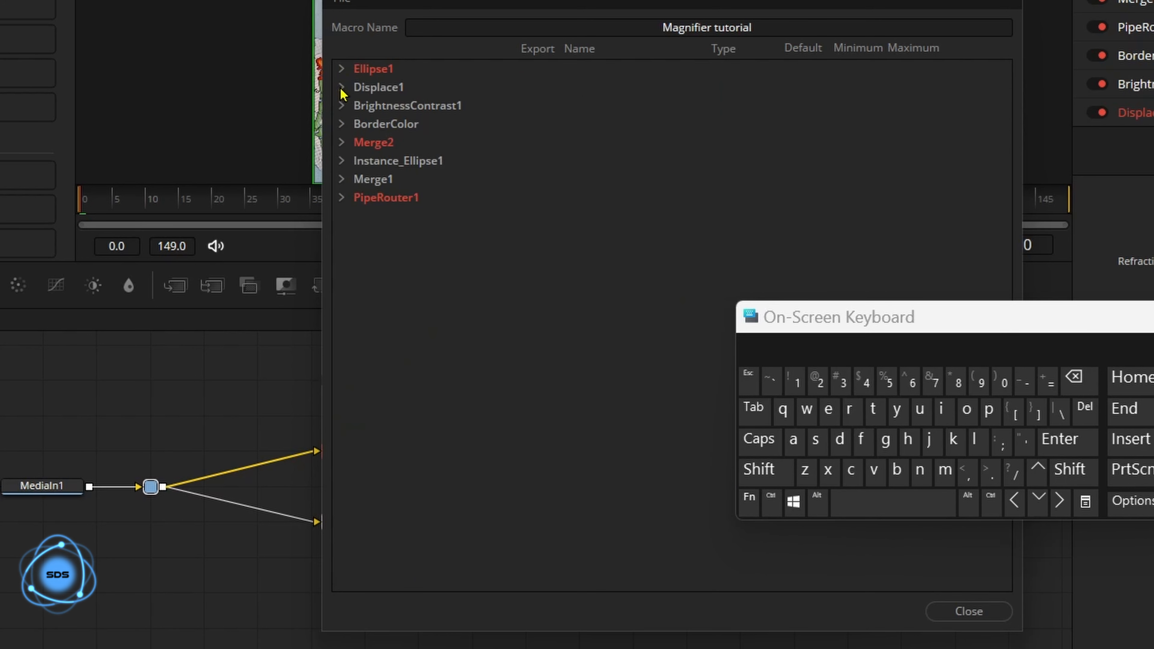
{"action": "left_click", "coordinate": [342, 88]}
{"action": "left_click_drag", "start_coordinate": [825, 322], "coordinate": [819, 471]}
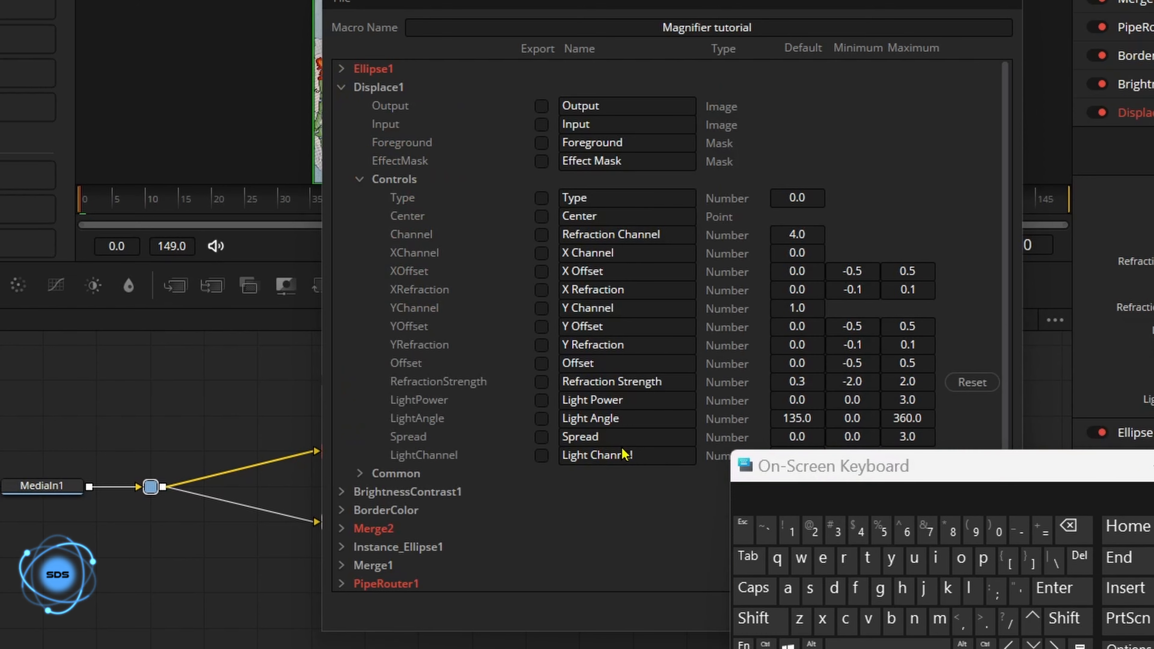
{"action": "left_click", "coordinate": [541, 382]}
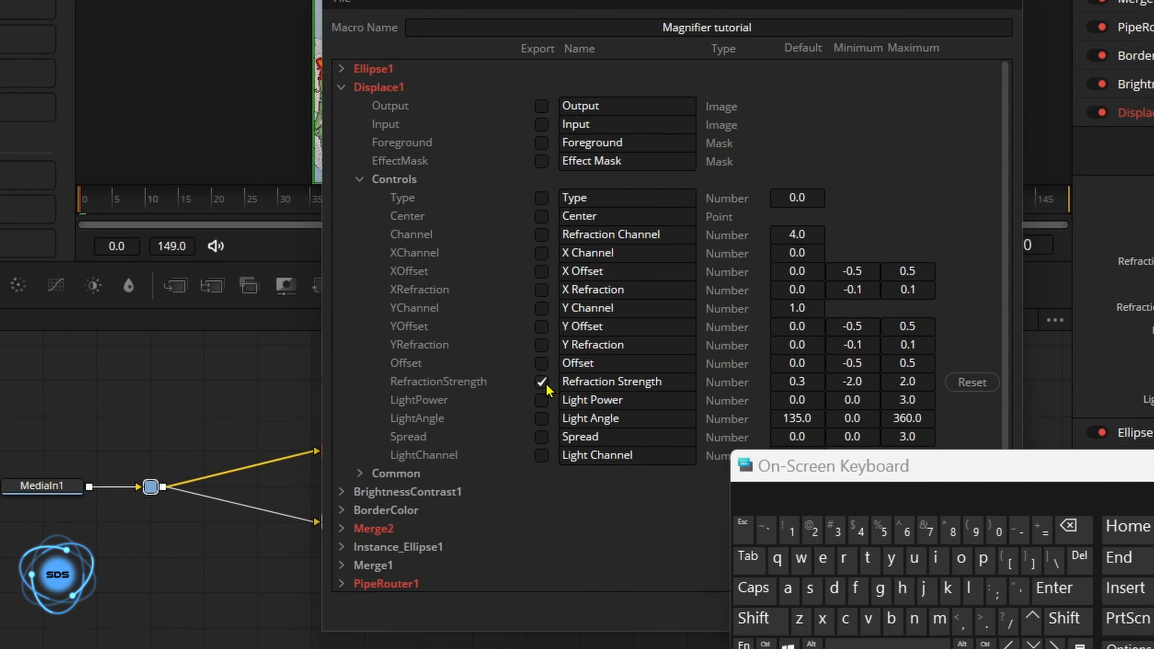
Rename Displace1's exported RefractionStrength parameter as "Magnification"
{"action": "left_click", "coordinate": [645, 383]}
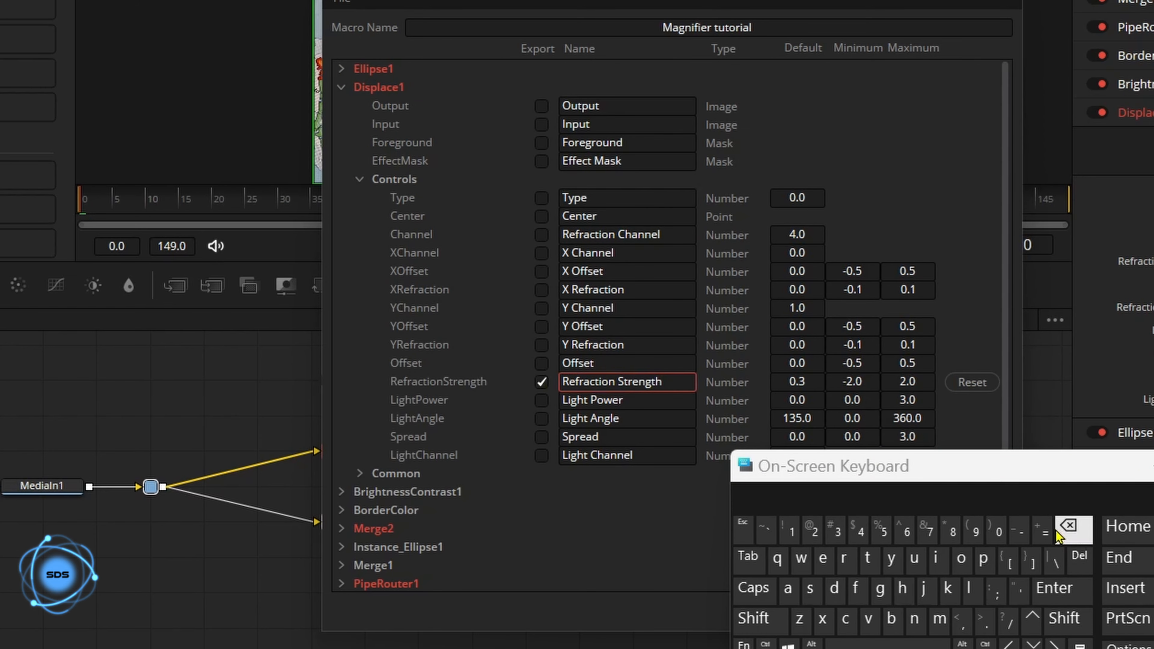
{"action": "key", "text": "BackSpace"}
{"action": "key", "text": "BackSpace"}
{"action": "key", "text": "BackSpace"}
{"action": "key", "text": "BackSpace"}
{"action": "key", "text": "BackSpace"}
{"action": "key", "text": "BackSpace"}
{"action": "key", "text": "BackSpace"}
{"action": "key", "text": "BackSpace"}
{"action": "key", "text": "BackSpace"}
{"action": "key", "text": "BackSpace"}
{"action": "key", "text": "BackSpace"}
{"action": "key", "text": "BackSpace"}
{"action": "key", "text": "BackSpace"}
{"action": "key", "text": "BackSpace"}
{"action": "key", "text": "BackSpace"}
{"action": "key", "text": "BackSpace"}
{"action": "key", "text": "BackSpace"}
{"action": "key", "text": "BackSpace"}
{"action": "key", "text": "BackSpace"}
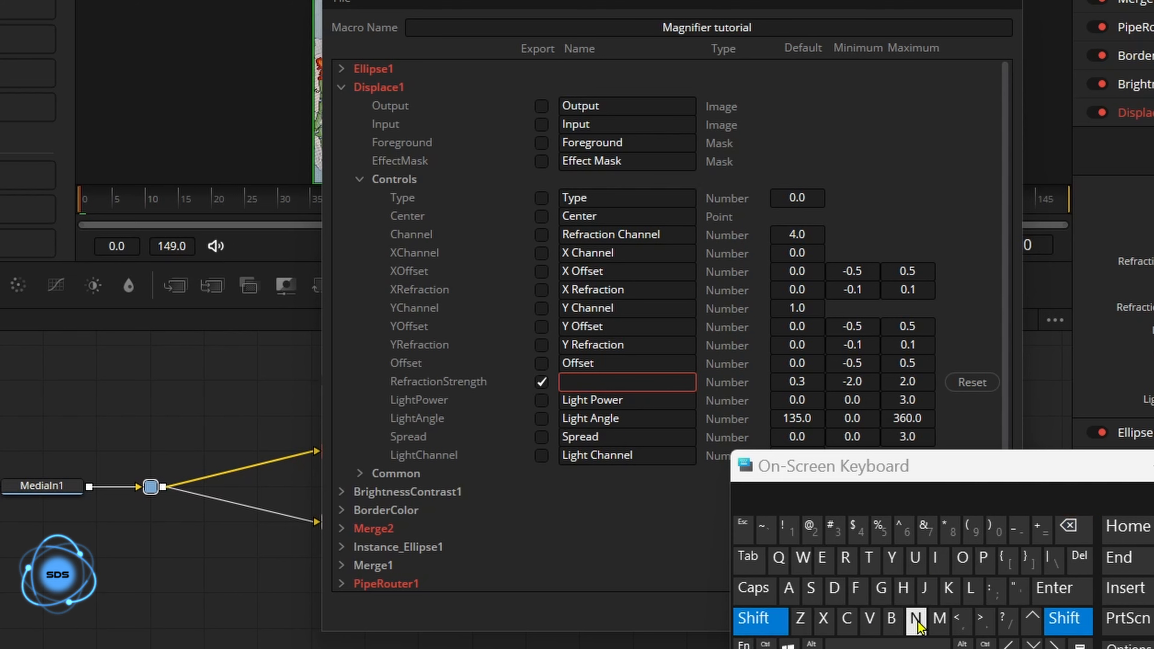
{"action": "type", "text": "Magni"}
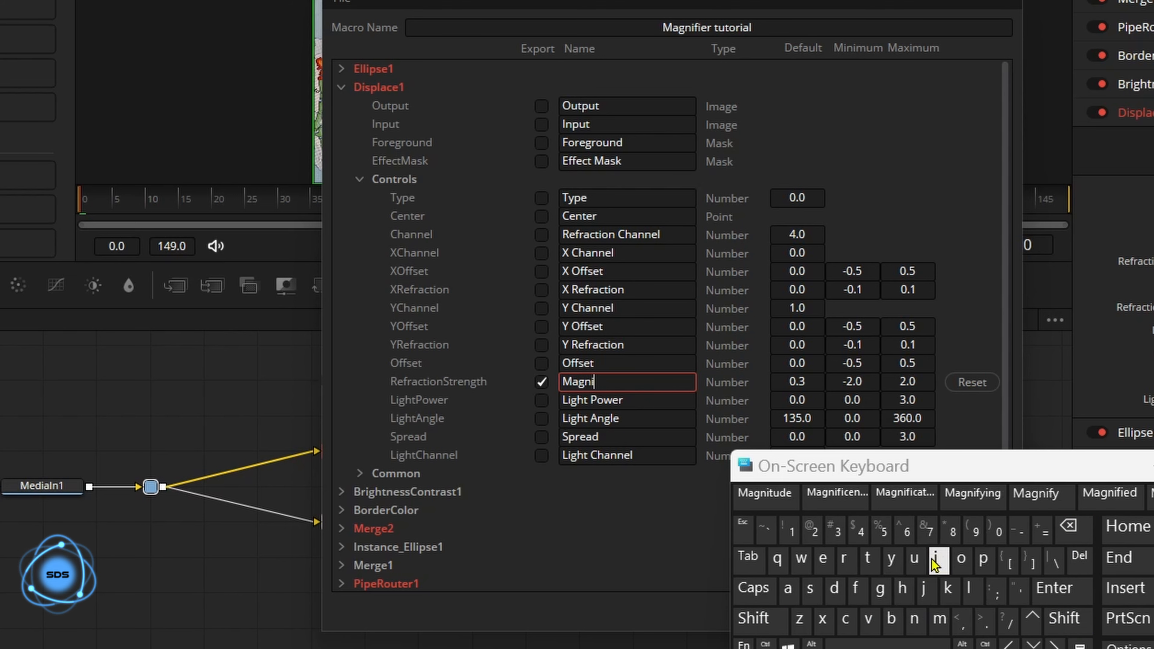
{"action": "type", "text": "fi"}
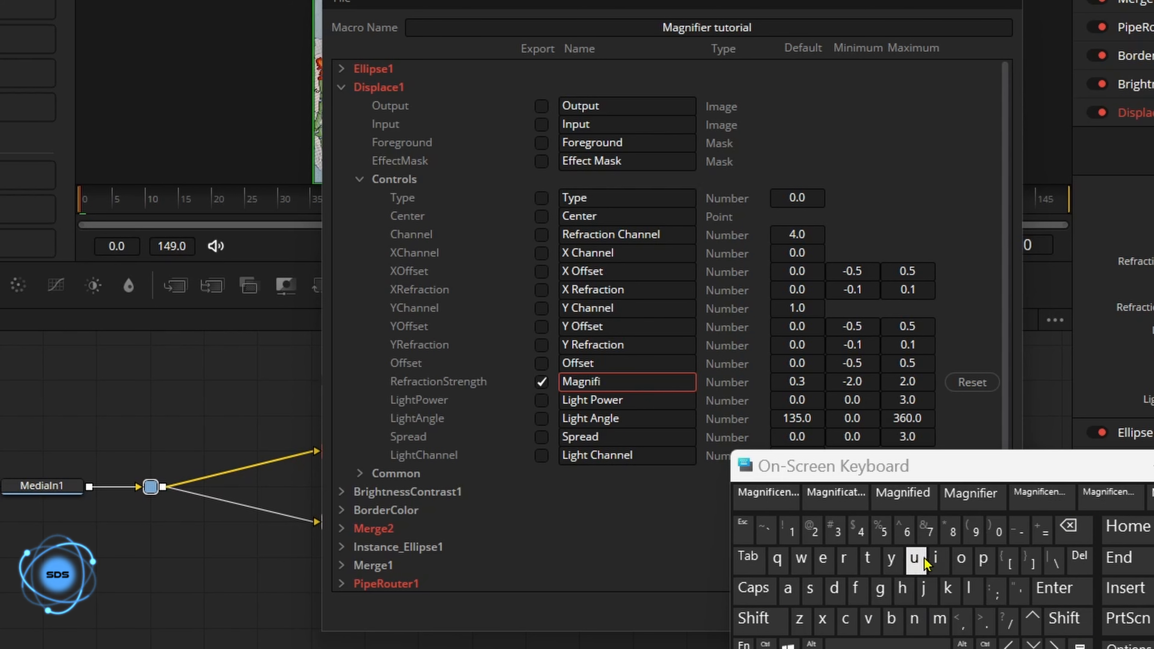
{"action": "left_click", "coordinate": [832, 502]}
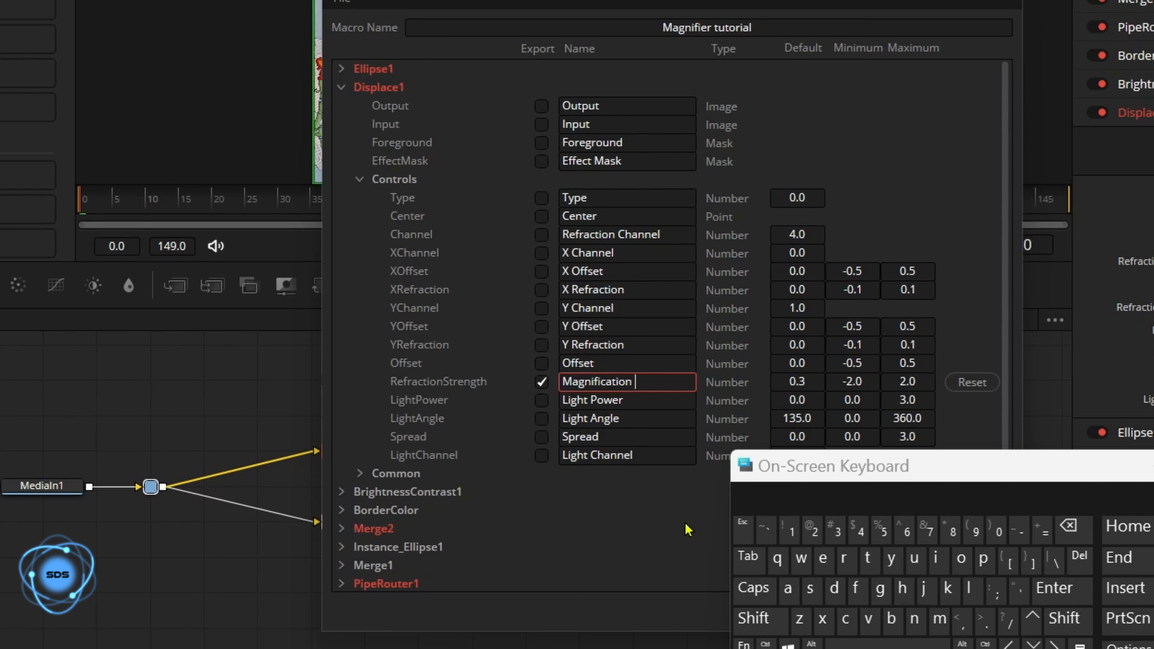
{"action": "left_click", "coordinate": [682, 498]}
Set the minimum of the exported Magnification parameter to 0.1 and move the on-screen keyboard out of the way
{"action": "left_click", "coordinate": [863, 381]}
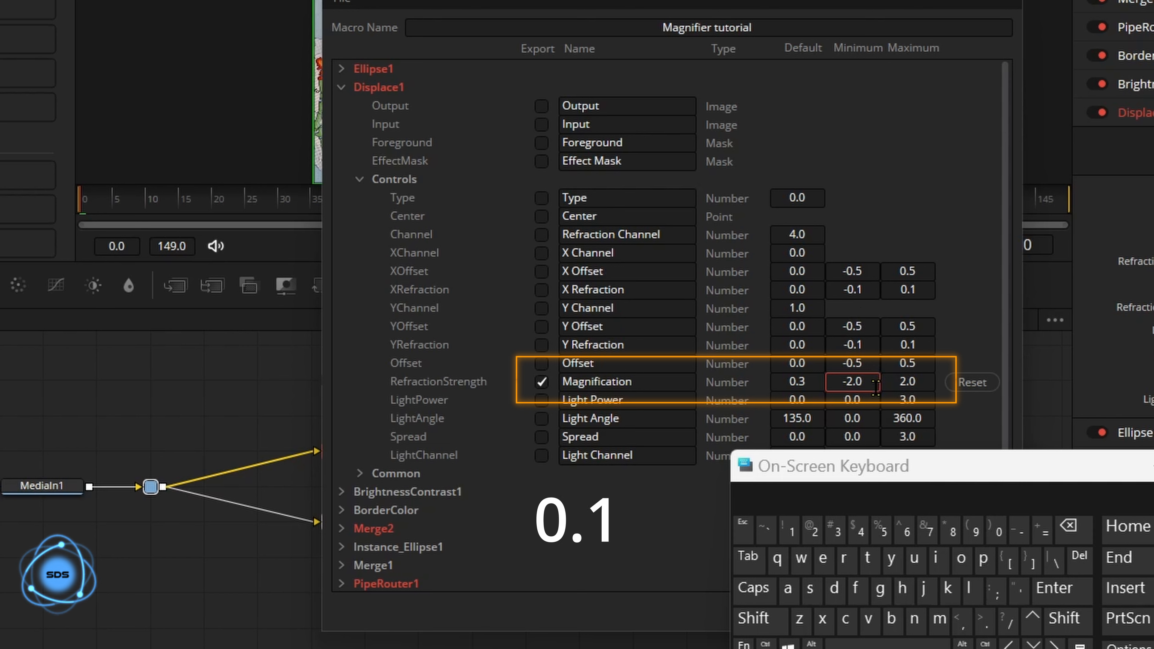
{"action": "left_click", "coordinate": [1071, 528]}
{"action": "left_click", "coordinate": [1071, 528]}
{"action": "left_click", "coordinate": [1071, 530]}
{"action": "left_click", "coordinate": [1072, 532]}
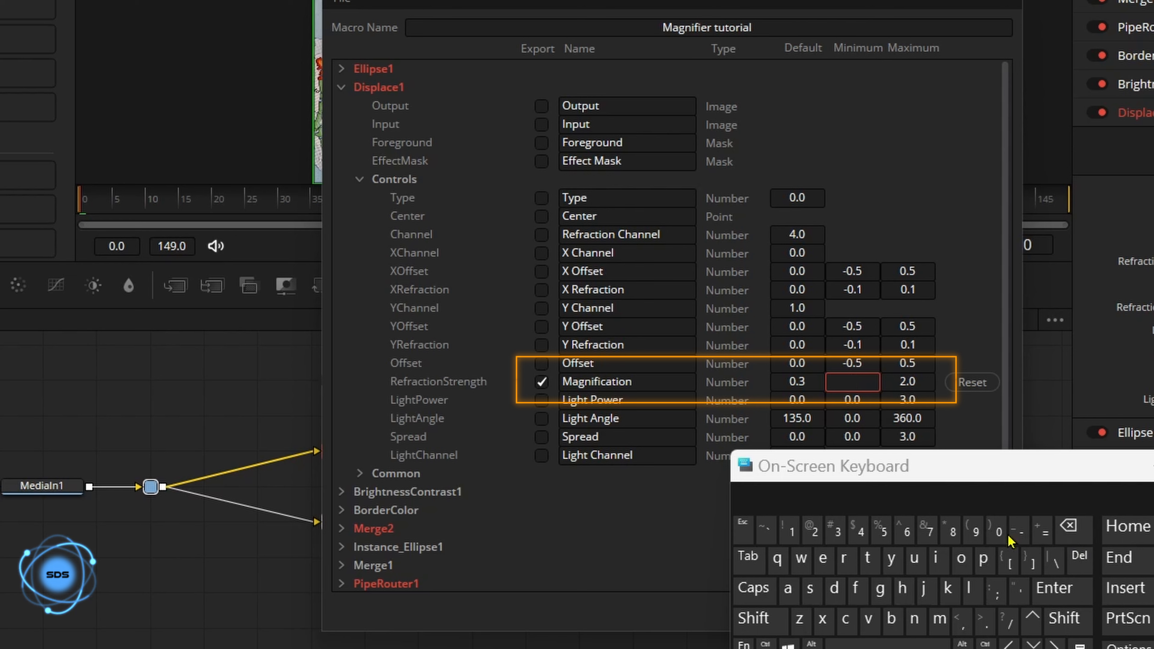
{"action": "left_click", "coordinate": [998, 531]}
{"action": "left_click", "coordinate": [984, 619]}
{"action": "left_click", "coordinate": [789, 533]}
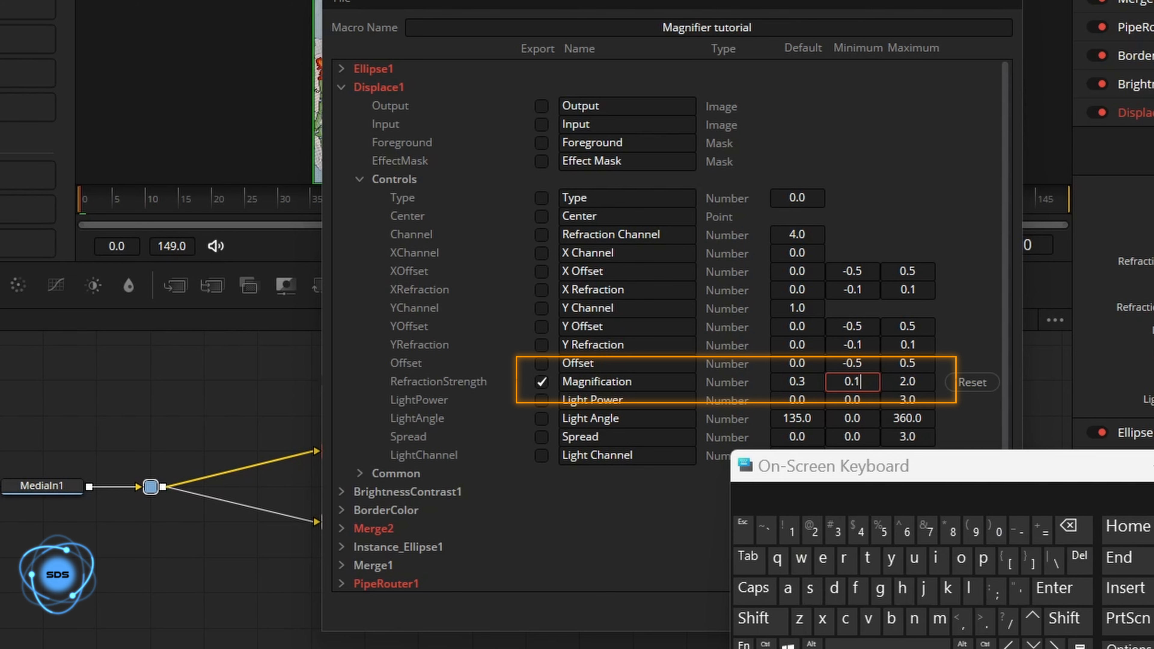
{"action": "left_click", "coordinate": [982, 314]}
{"action": "left_click_drag", "start_coordinate": [1072, 469], "coordinate": [1073, 498]}
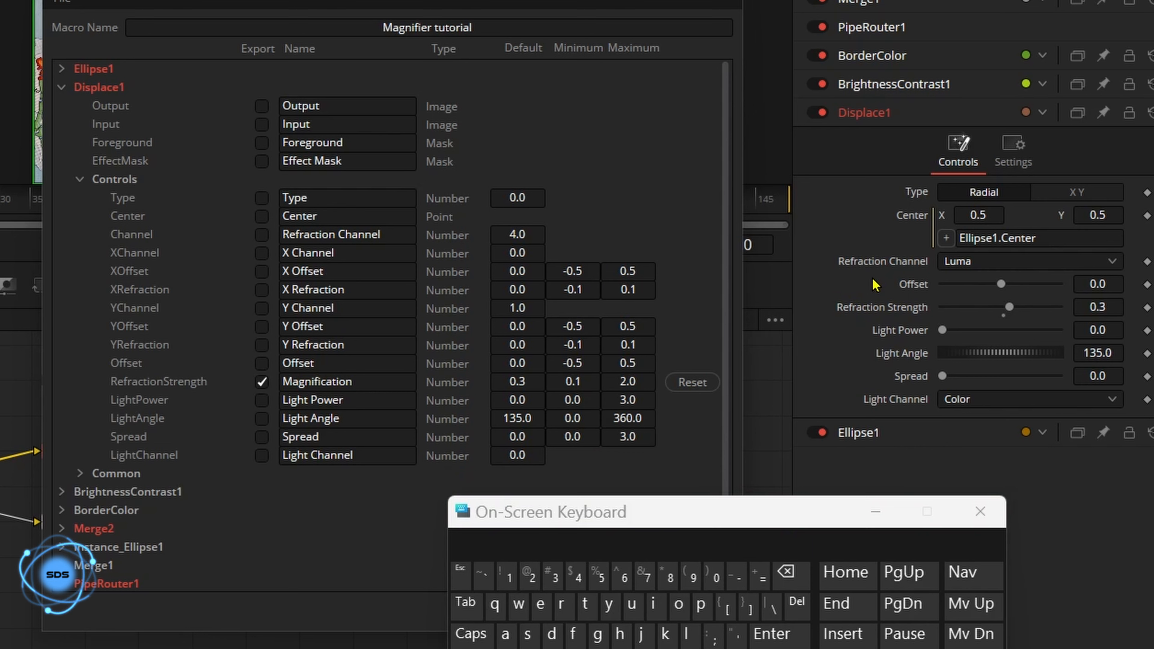
Reset Displace1's Refraction Strength to its default and set it back to 0.3
{"action": "left_click", "coordinate": [1004, 321]}
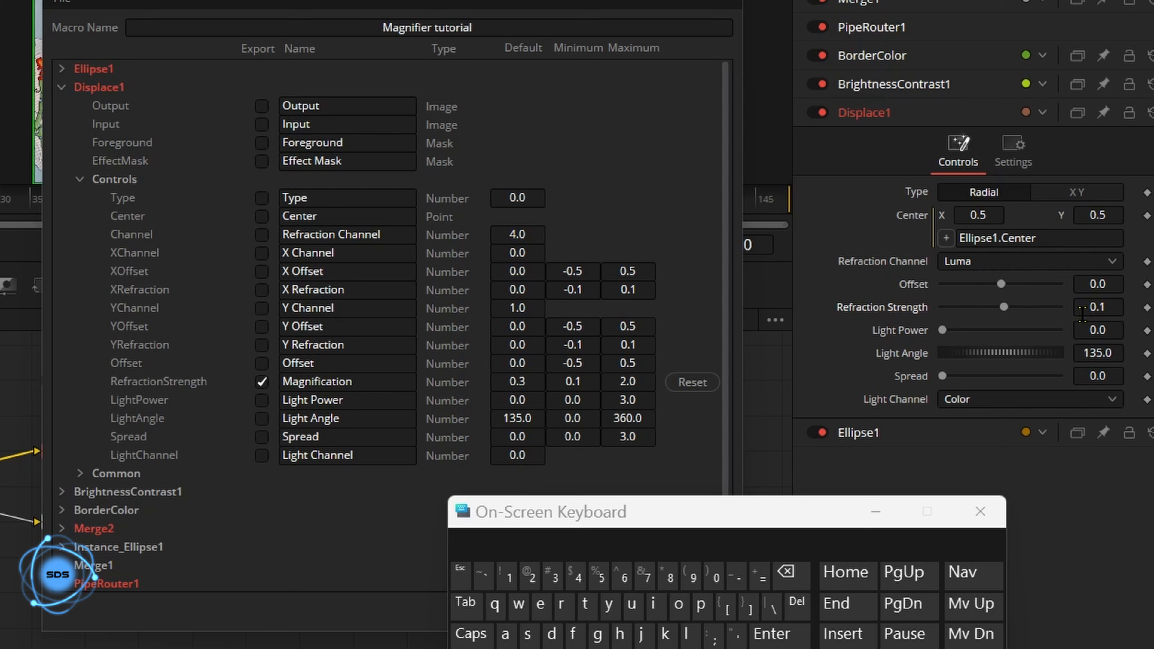
{"action": "left_click", "coordinate": [1104, 305]}
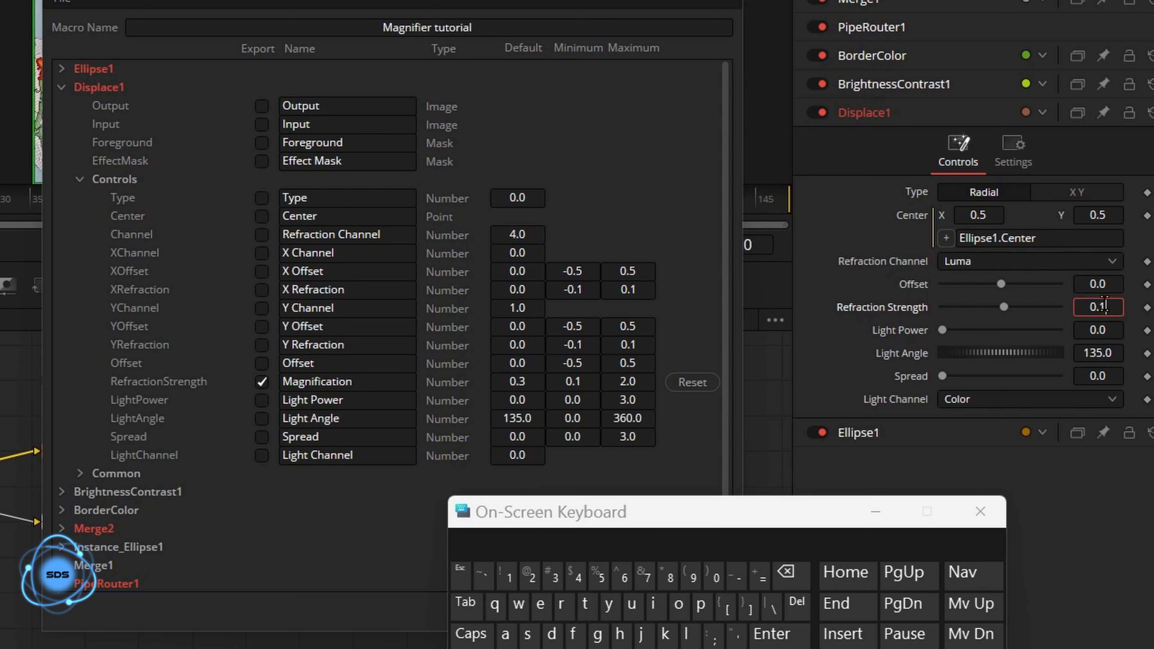
{"action": "left_click", "coordinate": [786, 573]}
{"action": "left_click", "coordinate": [553, 575]}
{"action": "left_click", "coordinate": [772, 634]}
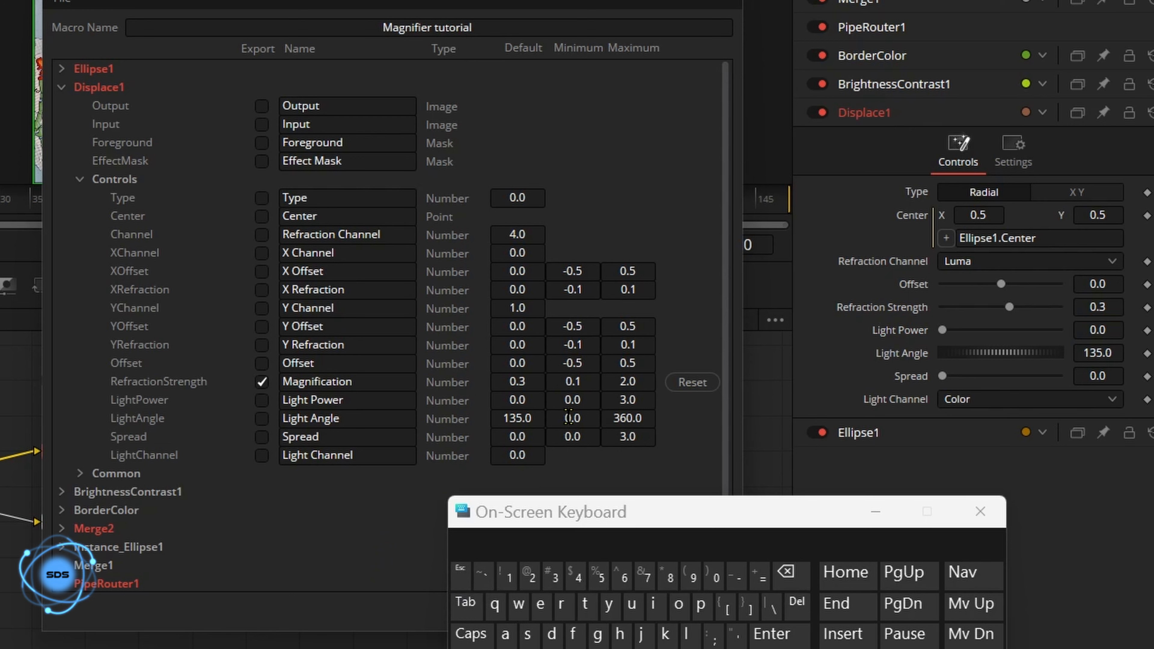
Collapse Displace1's parameters and mark BrightnessContrast1's Brightness for export in the macro
{"action": "left_click", "coordinate": [80, 179]}
{"action": "left_click", "coordinate": [62, 87]}
{"action": "left_click", "coordinate": [63, 106]}
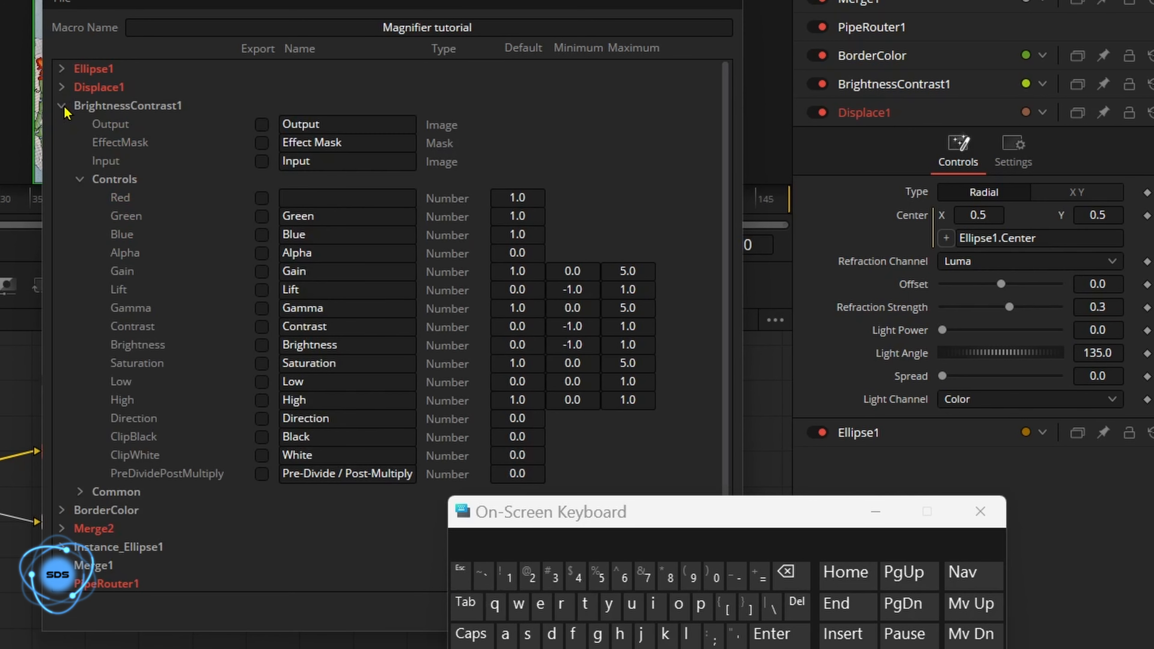
{"action": "left_click", "coordinate": [261, 345]}
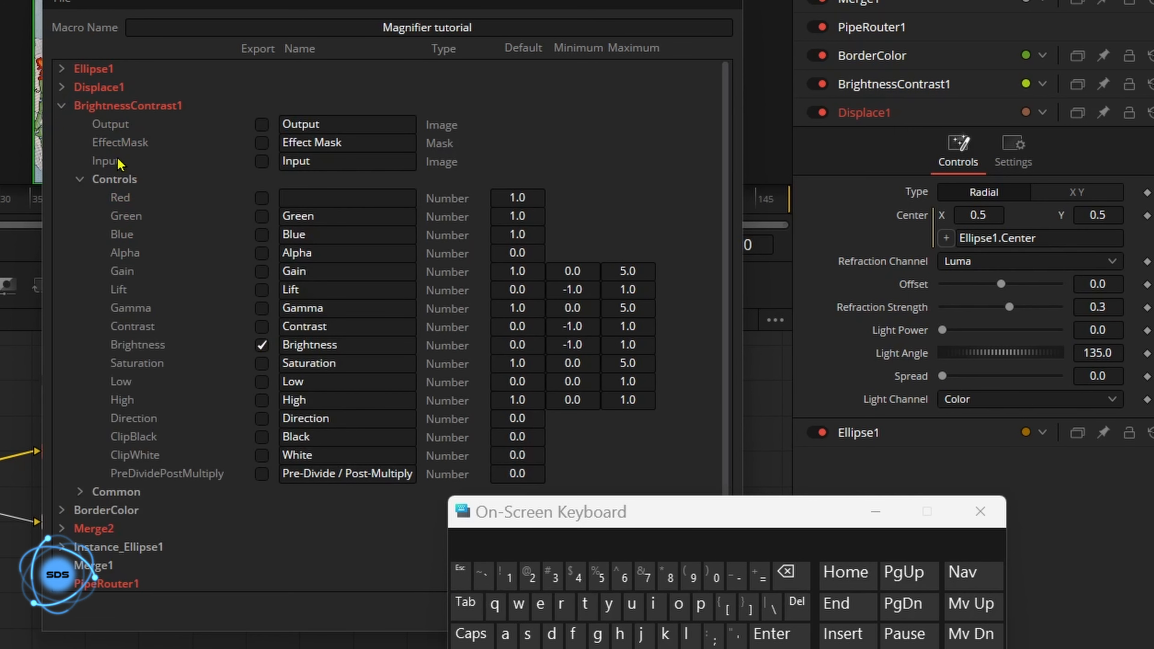
Mark BorderColor's TopLeftRed, TopLeftGreen, TopLeftBlue and TopLeftAlpha parameters for export in the macro
{"action": "left_click", "coordinate": [62, 107]}
{"action": "left_click", "coordinate": [63, 124]}
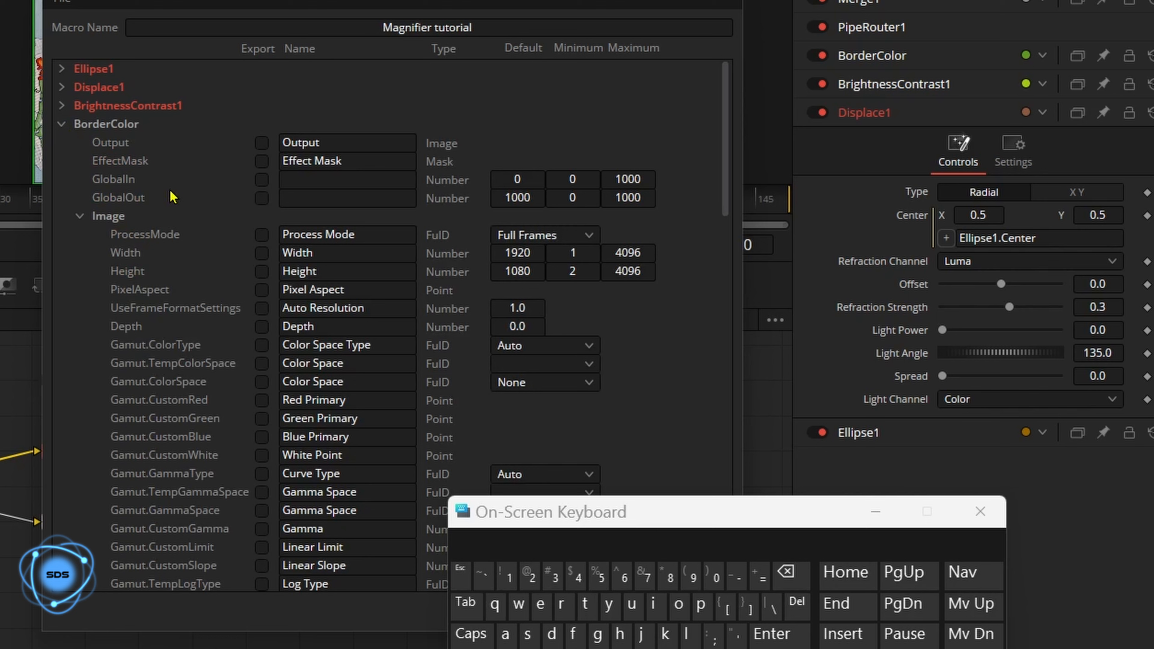
{"action": "left_click", "coordinate": [80, 216]}
{"action": "left_click", "coordinate": [262, 272]}
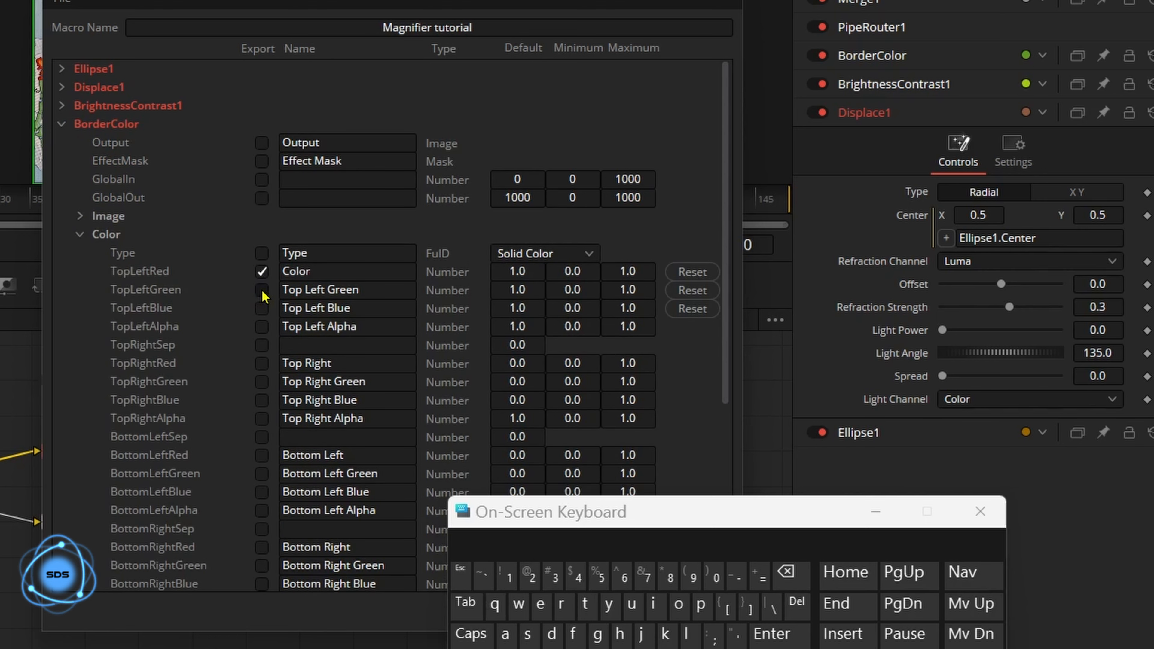
{"action": "left_click", "coordinate": [262, 290]}
{"action": "left_click", "coordinate": [262, 308]}
{"action": "left_click", "coordinate": [261, 328]}
Rename BorderColor's exported TopLeftRed parameter as "Border Color"
{"action": "left_click", "coordinate": [284, 271]}
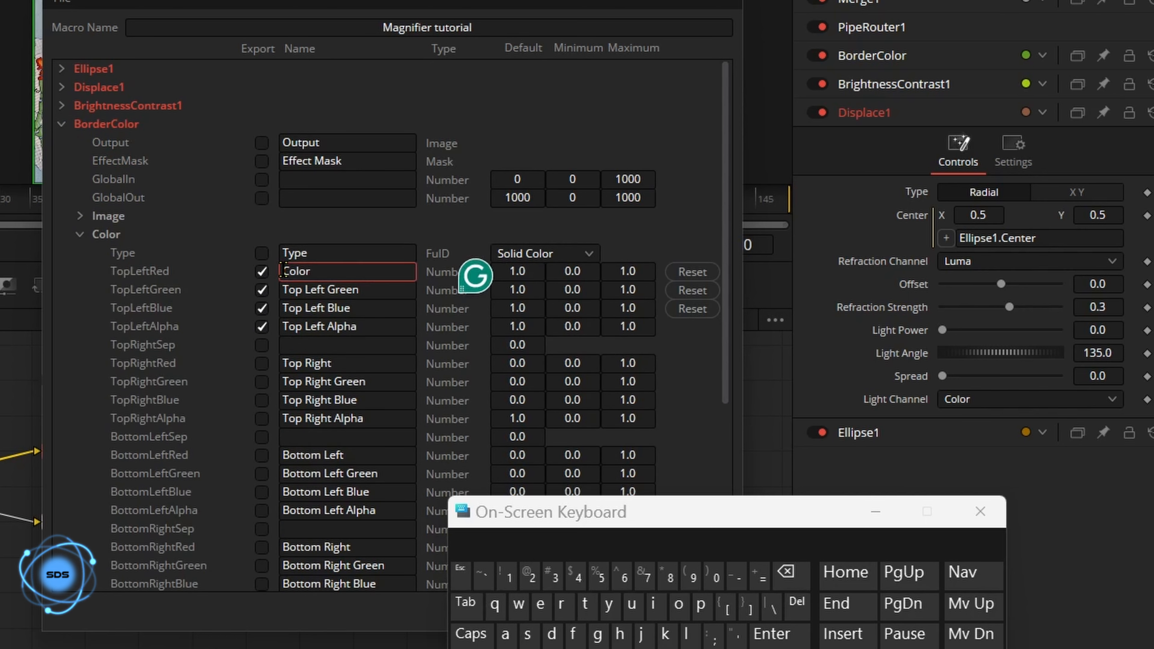
{"action": "type", "text": "Bor"}
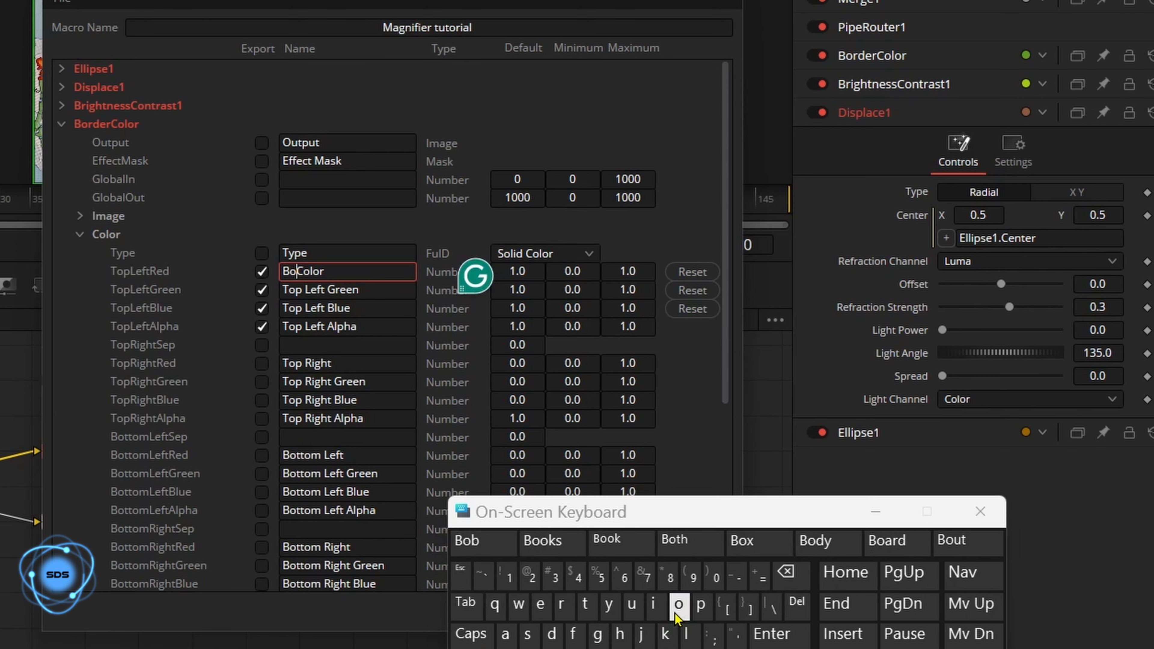
{"action": "type", "text": "d"}
{"action": "left_click", "coordinate": [475, 540]}
{"action": "left_click", "coordinate": [320, 224]}
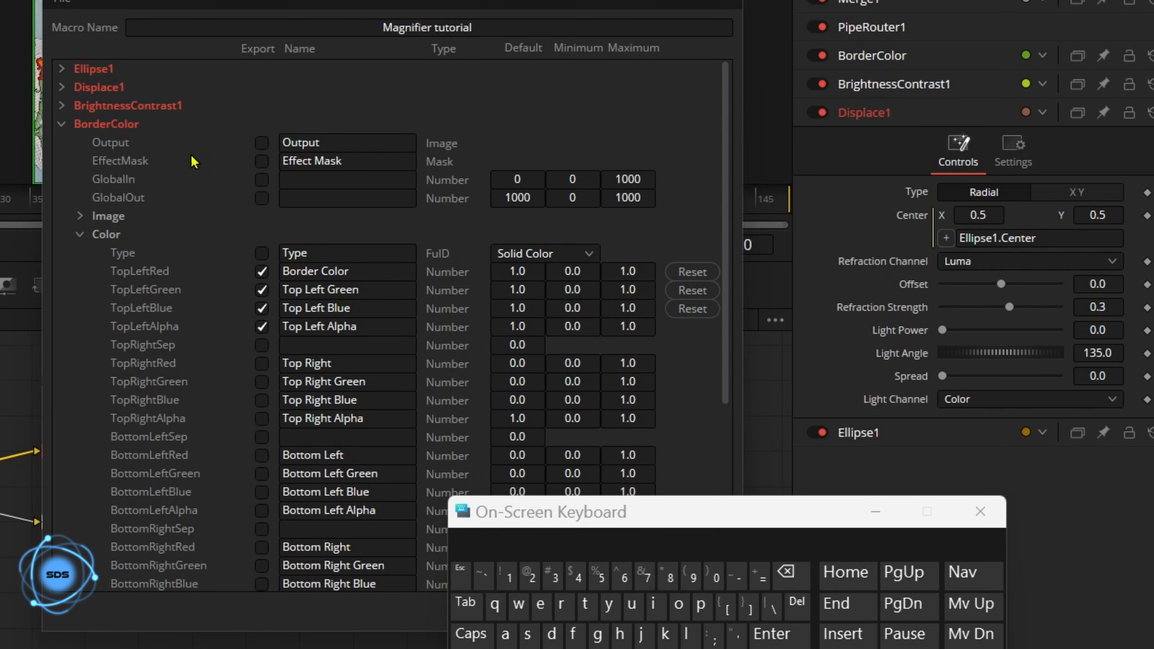
Collapse BorderColor's parameters and expand Ellipse1's Controls parameters in the macro editor, comparing them with the Ellipse1 node's own settings
{"action": "left_click", "coordinate": [79, 235]}
{"action": "left_click", "coordinate": [62, 124]}
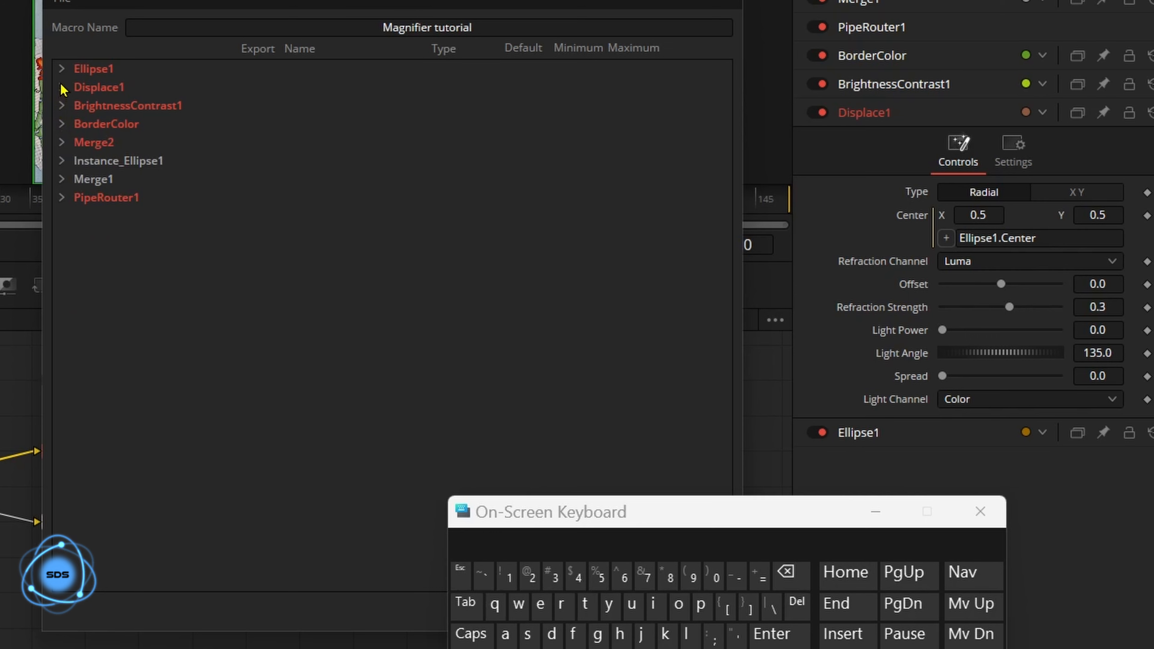
{"action": "left_click", "coordinate": [62, 69]}
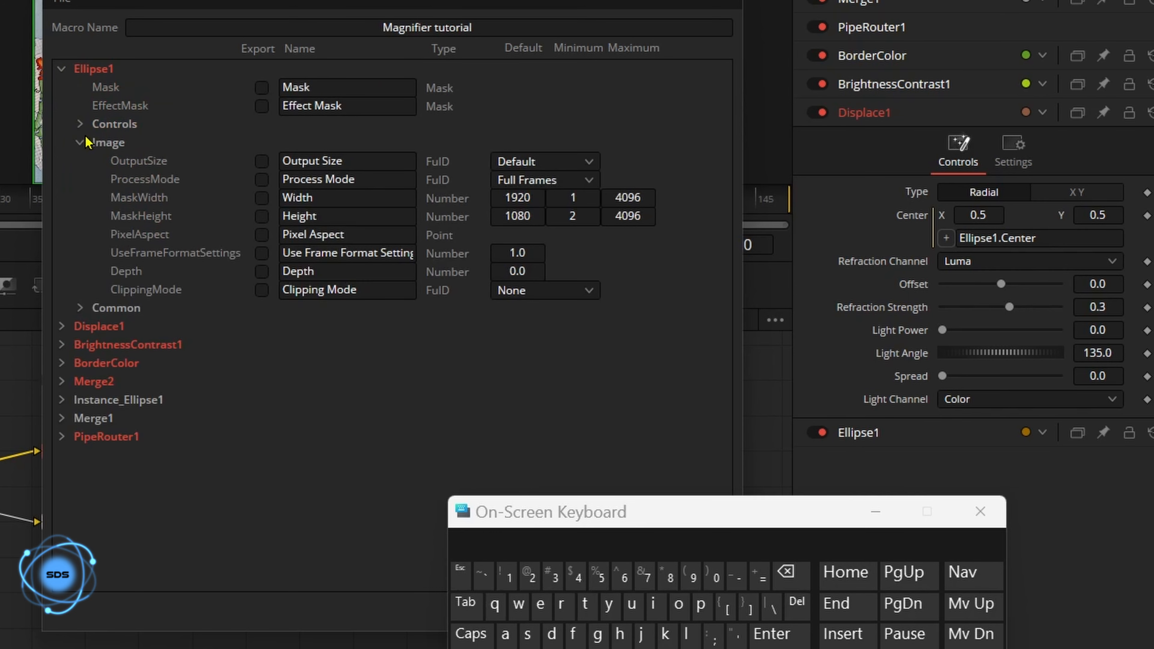
{"action": "left_click", "coordinate": [81, 125]}
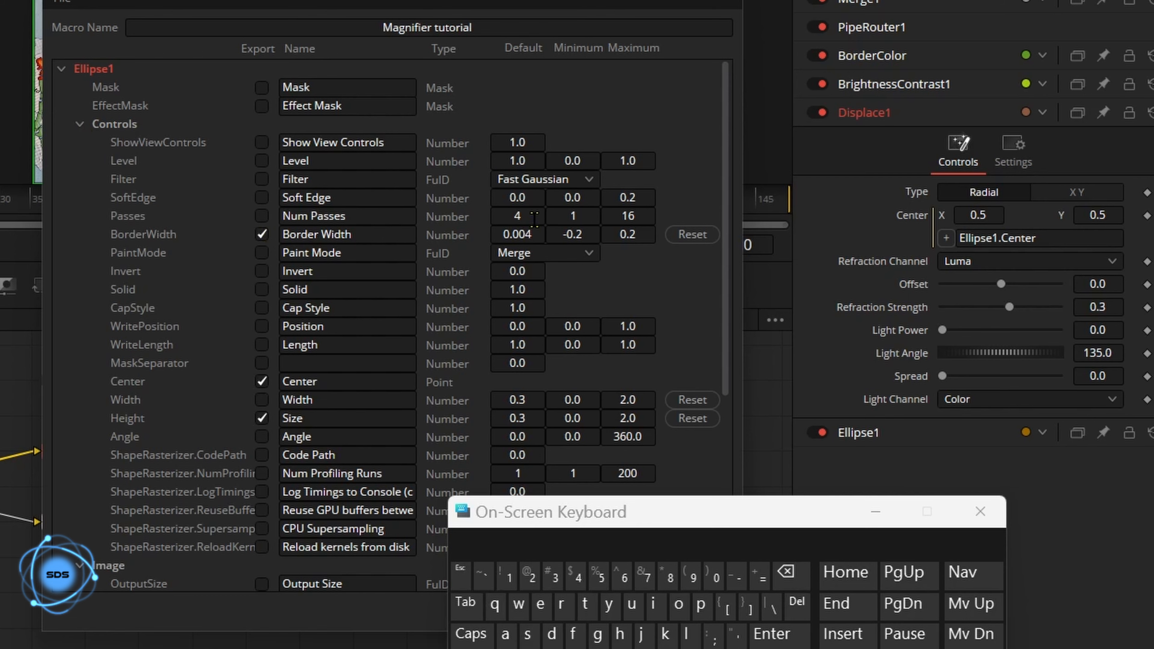
{"action": "left_click_drag", "start_coordinate": [398, 1], "coordinate": [634, 15]}
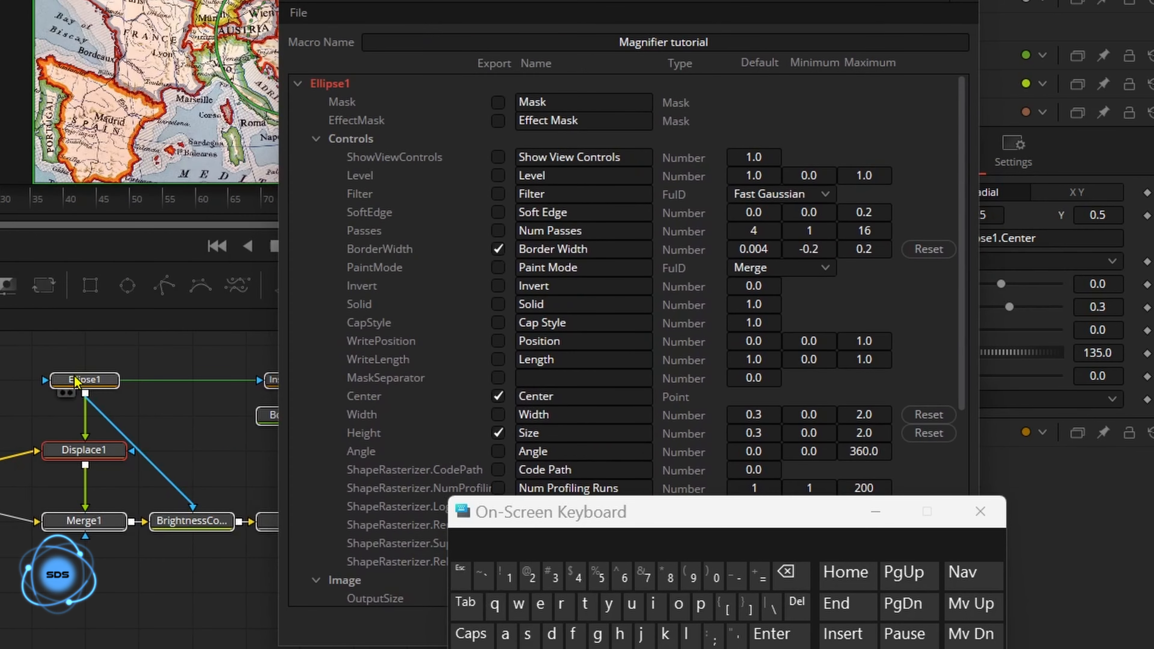
{"action": "left_click", "coordinate": [77, 384]}
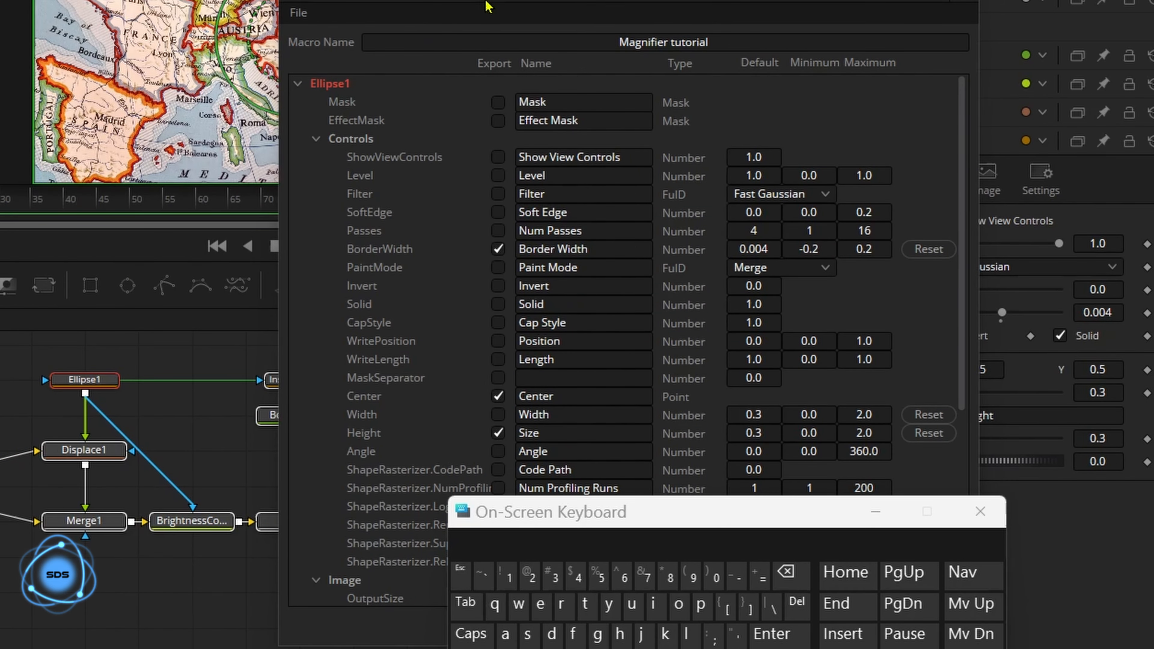
{"action": "left_click_drag", "start_coordinate": [490, 7], "coordinate": [226, 8]}
Set the minimum of Ellipse1's exported Border Width parameter to 0.0, then collapse Ellipse1's parameters
{"action": "left_click", "coordinate": [576, 208]}
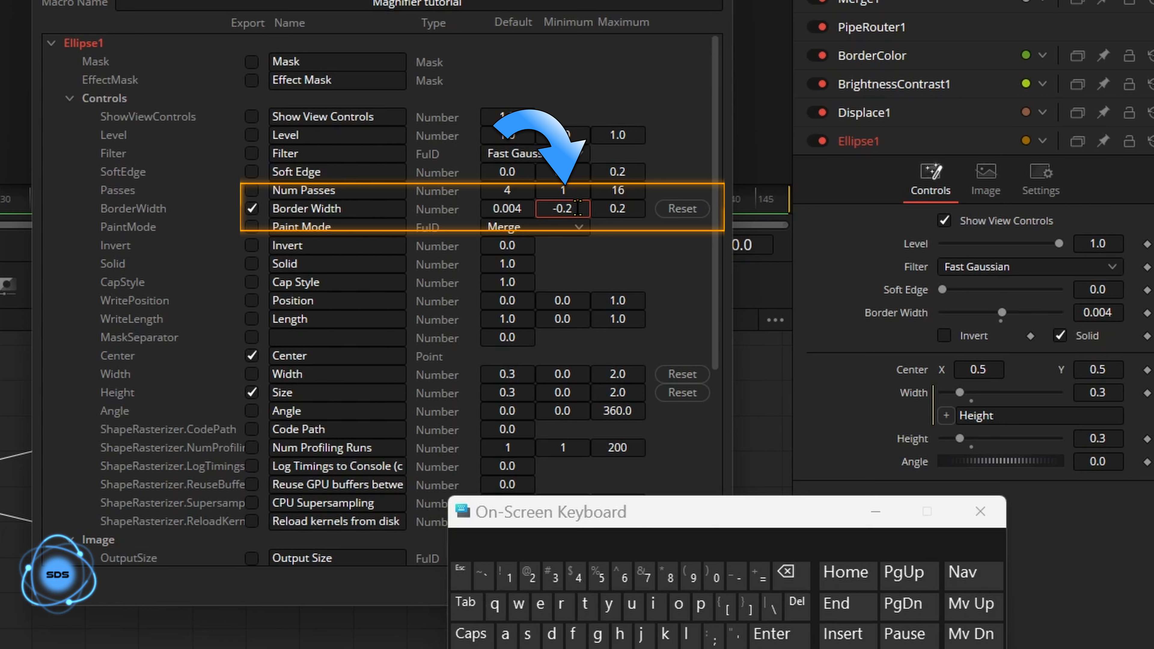
{"action": "left_click", "coordinate": [792, 573]}
{"action": "left_click", "coordinate": [792, 573]}
{"action": "left_click", "coordinate": [792, 573]}
{"action": "left_click", "coordinate": [791, 572]}
{"action": "left_click", "coordinate": [715, 576]}
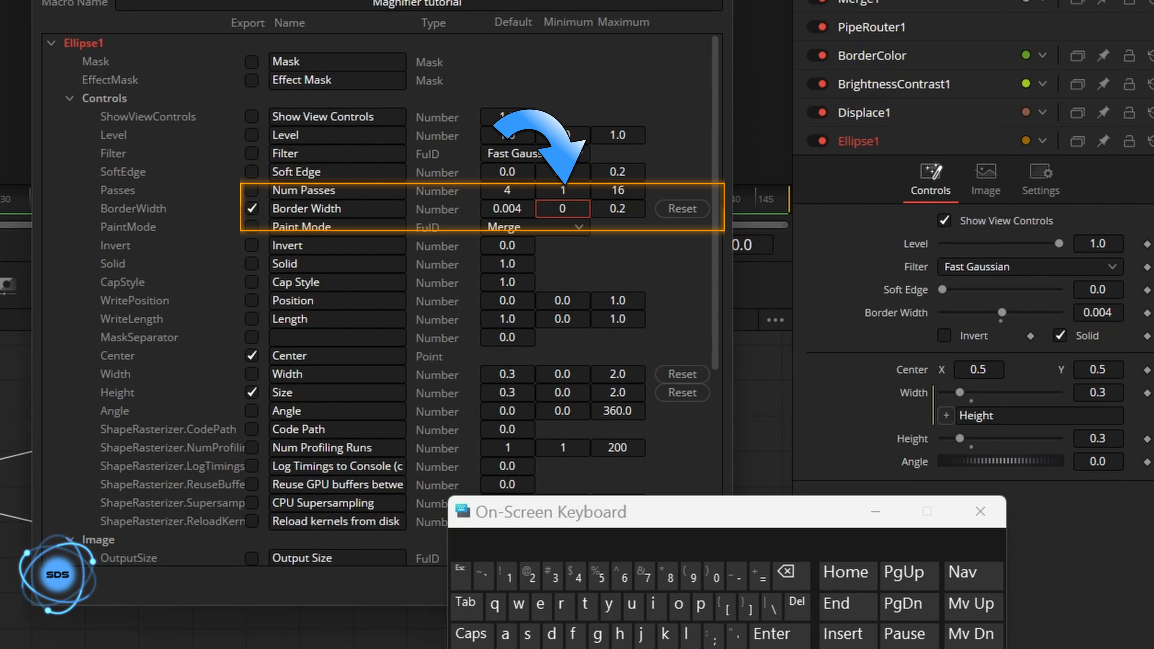
{"action": "type", "text": "."}
{"action": "left_click", "coordinate": [714, 576]}
{"action": "left_click", "coordinate": [525, 75]}
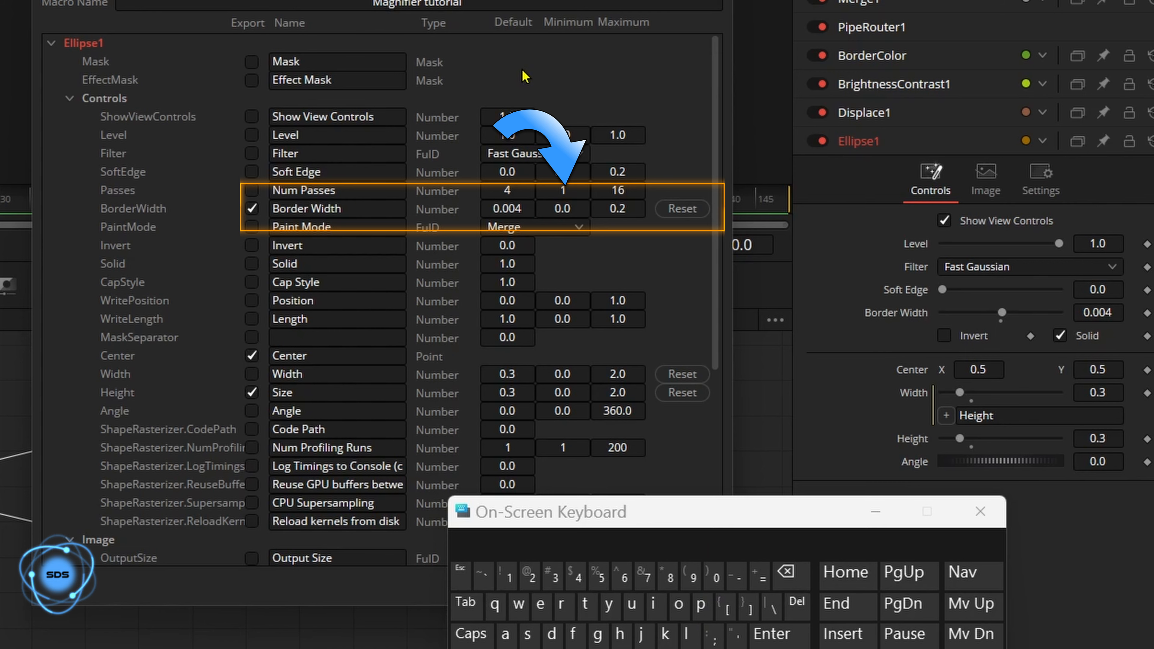
{"action": "left_click", "coordinate": [69, 98]}
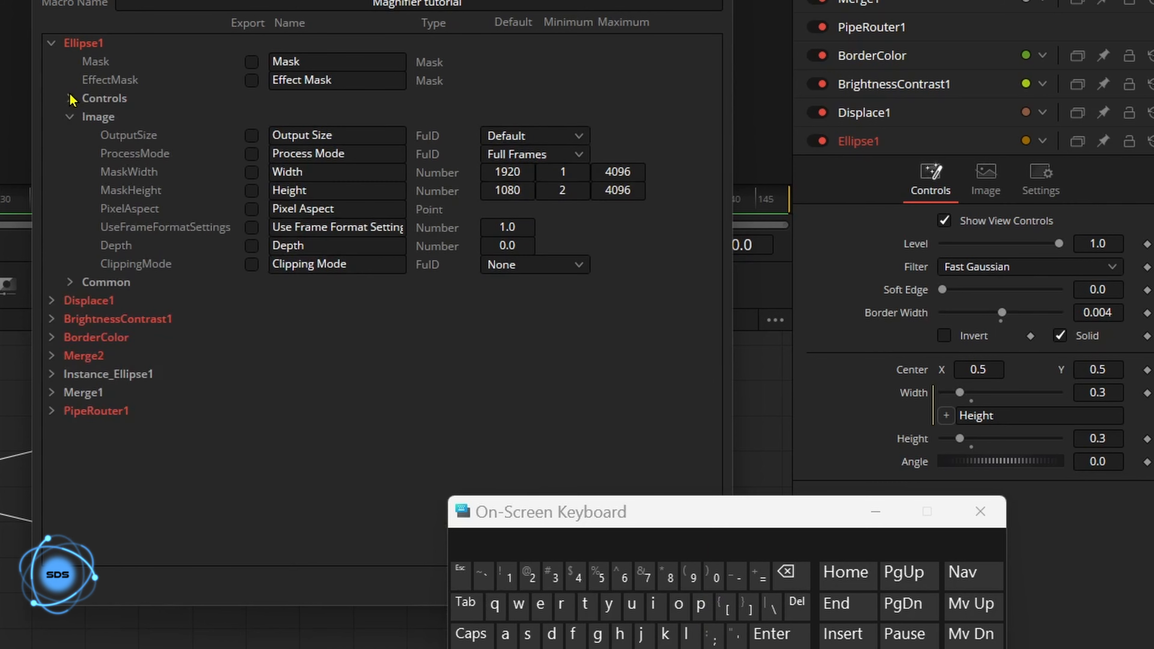
{"action": "left_click", "coordinate": [51, 43]}
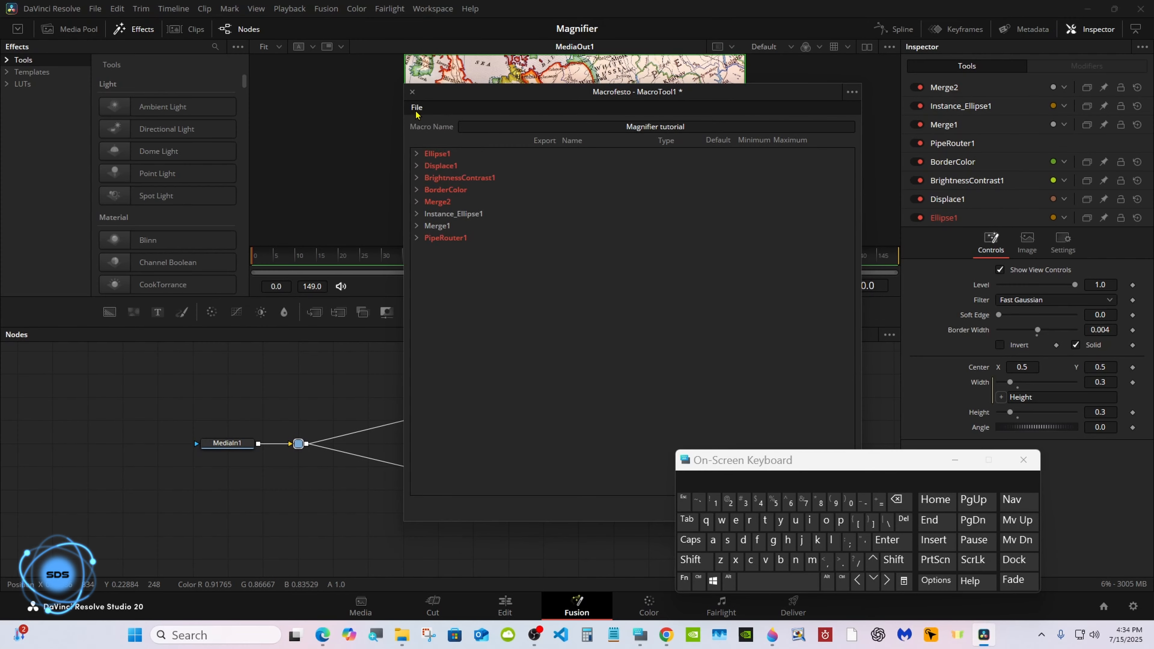
Save the macro as a group named Magnifier tutorial.setting in the Fusion Templates > Edit > Effects > Magnifier v3 folder
{"action": "left_click", "coordinate": [416, 108]}
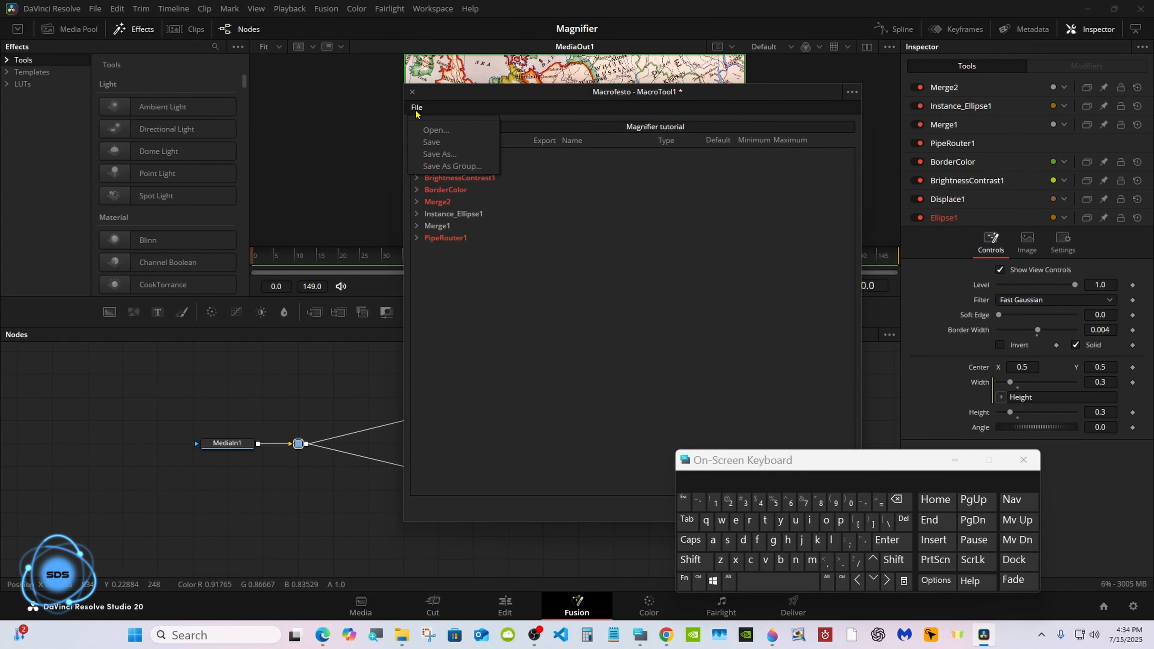
{"action": "left_click", "coordinate": [452, 167]}
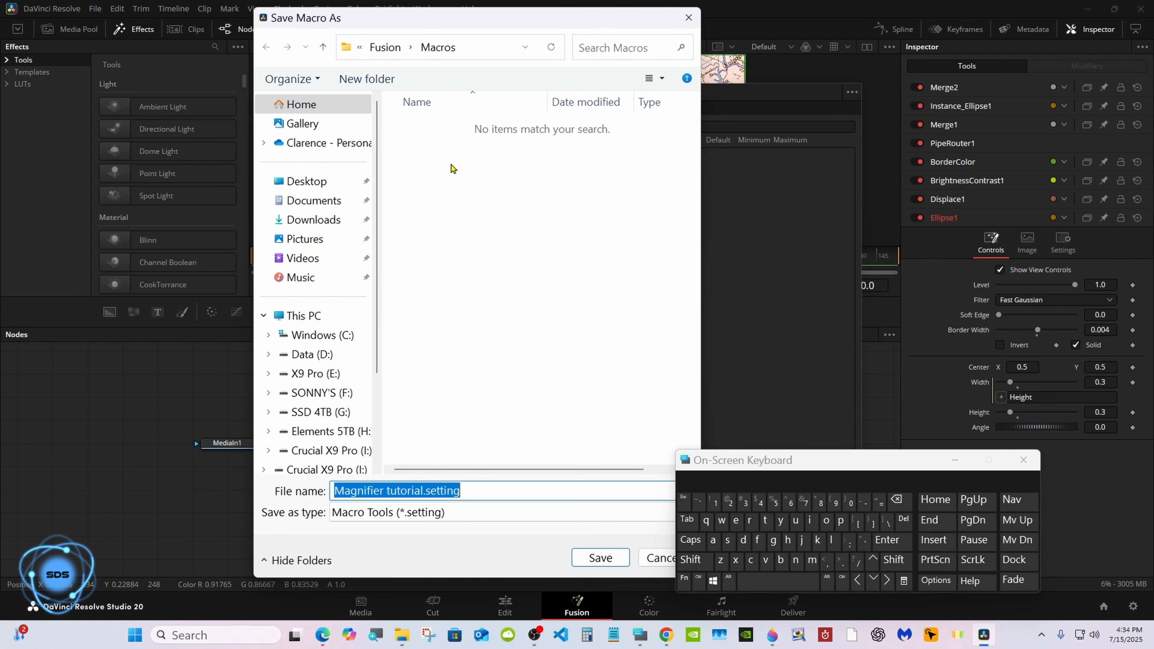
{"action": "left_click", "coordinate": [390, 51]}
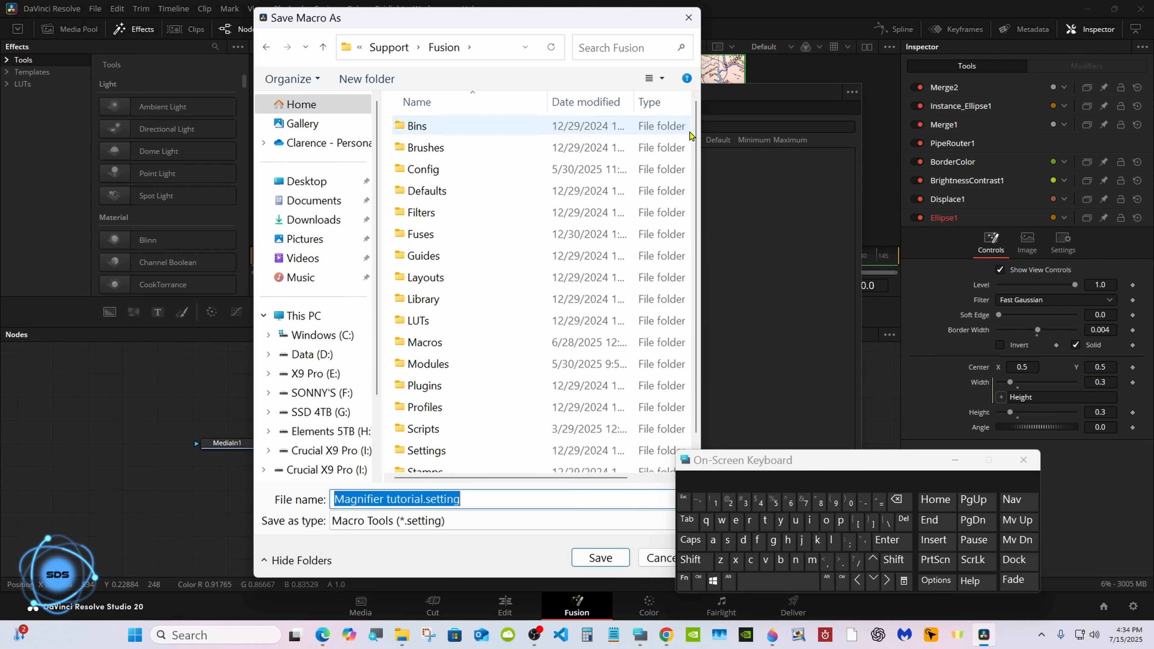
{"action": "scroll", "coordinate": [690, 135], "scroll_direction": "down", "scroll_amount": 1}
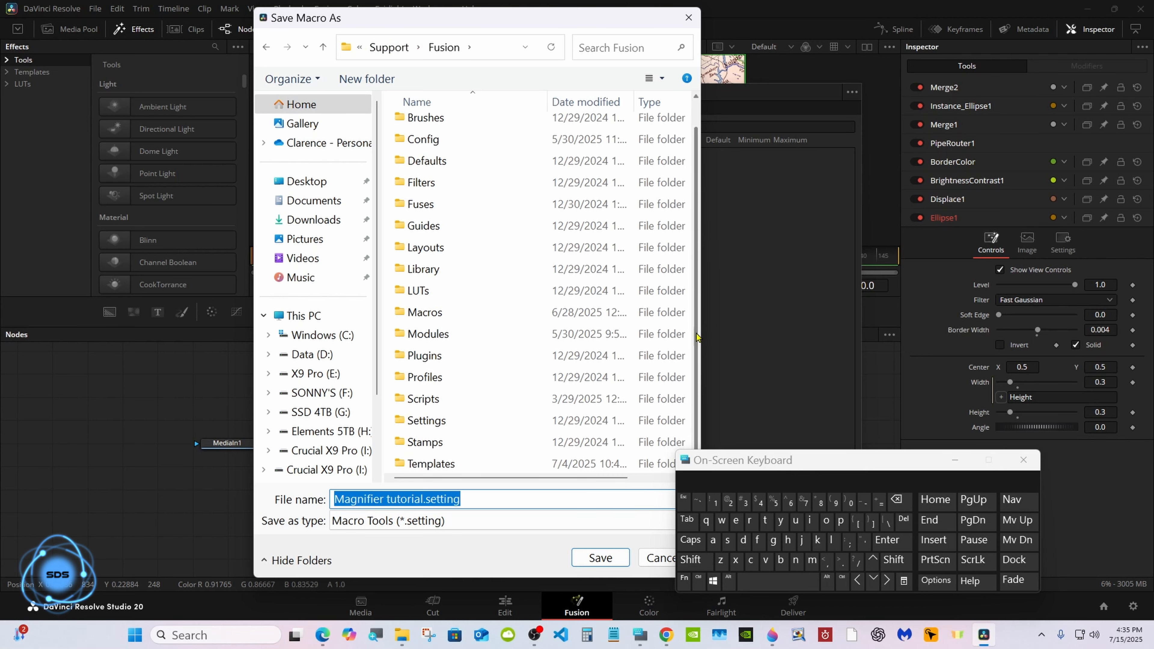
{"action": "double_click", "coordinate": [504, 463]}
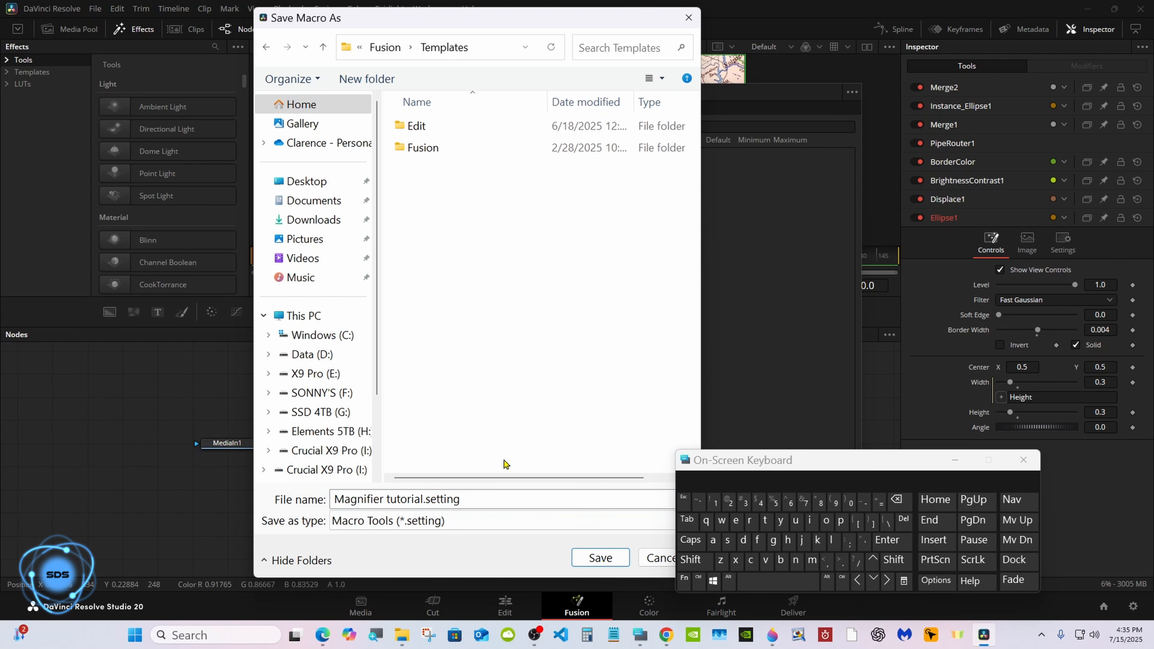
{"action": "double_click", "coordinate": [469, 135]}
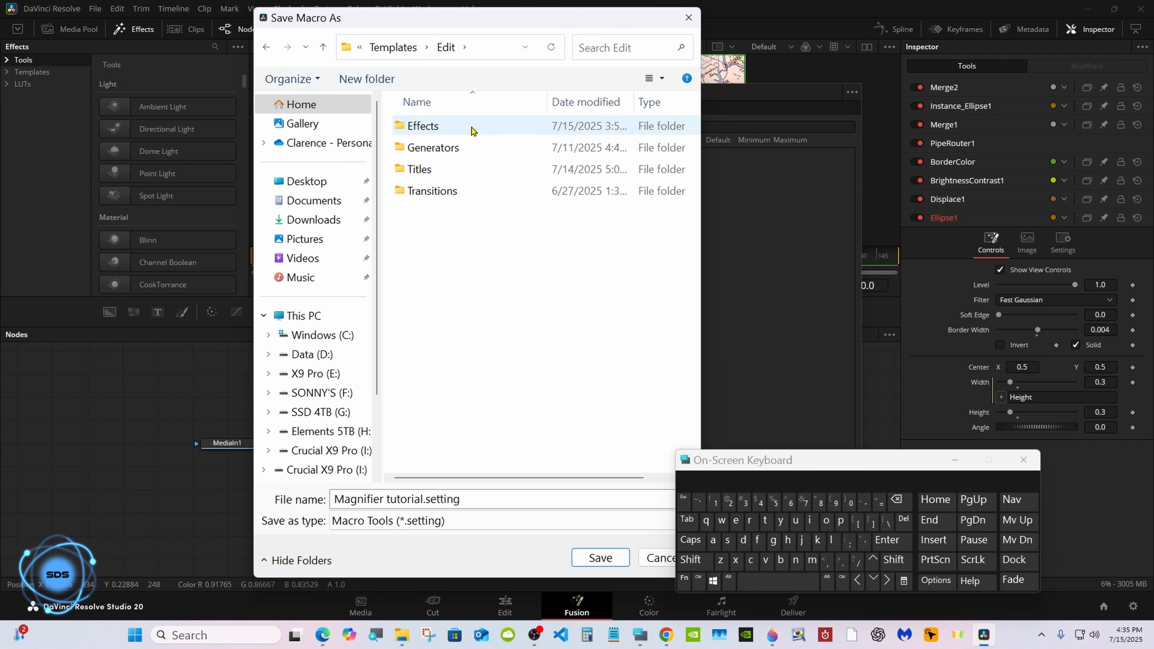
{"action": "double_click", "coordinate": [471, 130]}
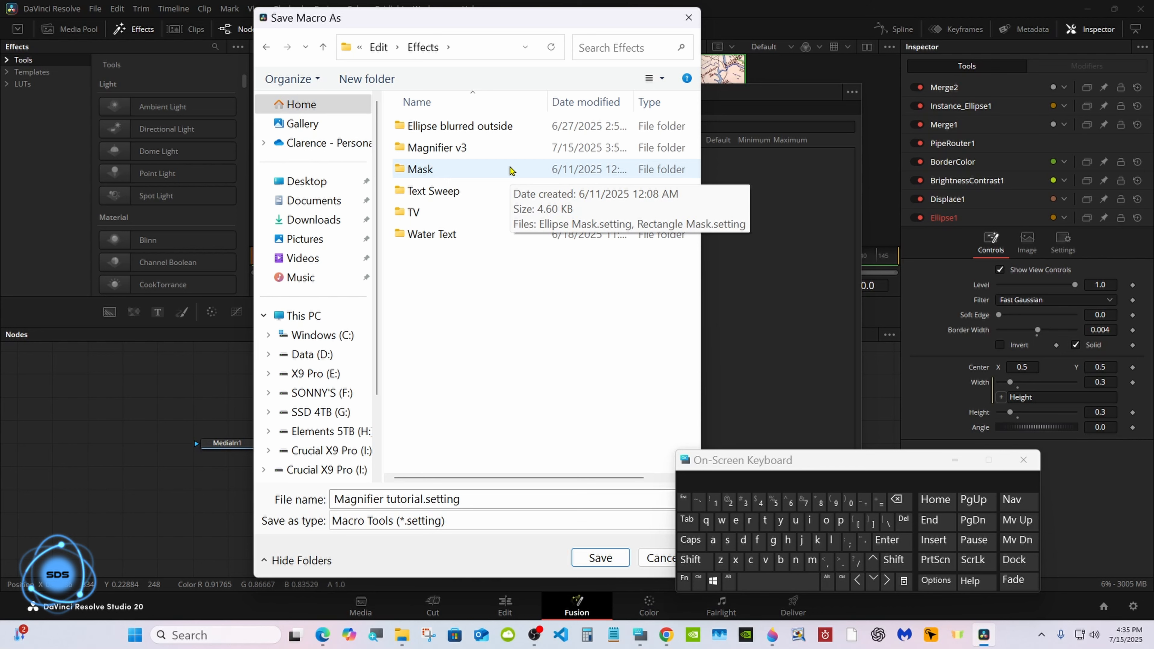
{"action": "double_click", "coordinate": [490, 147]}
{"action": "left_click", "coordinate": [579, 560]}
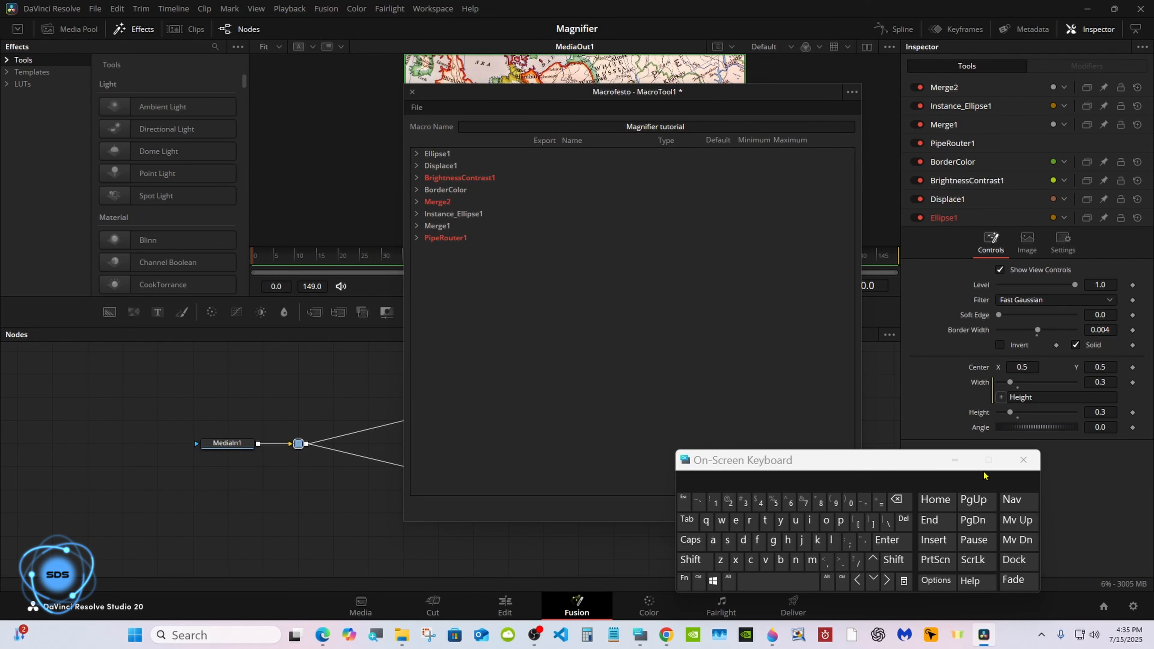
Minimize the on-screen keyboard and, on the Edit page, add a second Map.png clip to Video 1 after the existing one
{"action": "left_click", "coordinate": [955, 460]}
{"action": "left_click", "coordinate": [505, 608]}
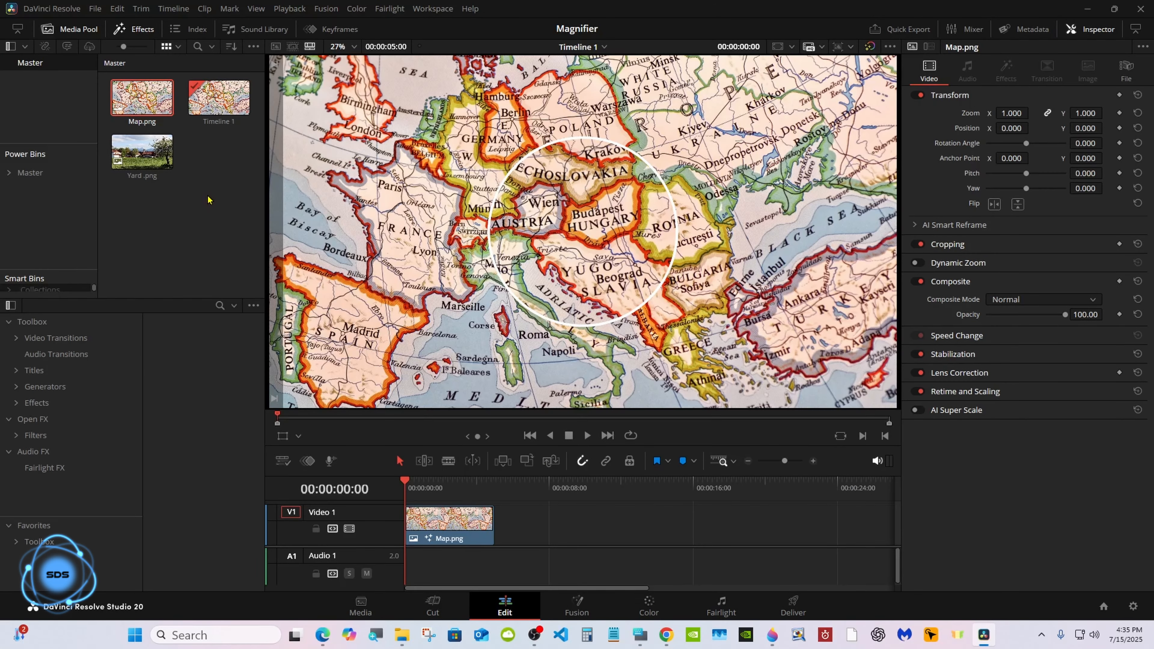
{"action": "left_click_drag", "start_coordinate": [142, 97], "coordinate": [559, 523]}
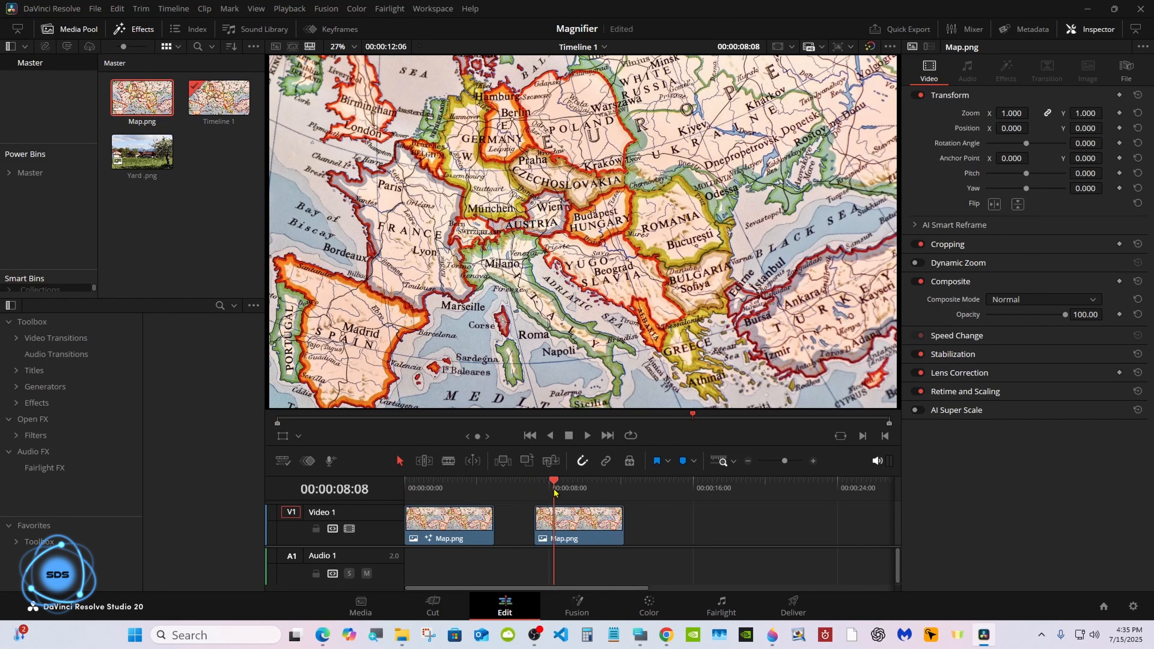
Apply the Magnifier tutorial effect to the second Map.png clip and set Center X to 0.497, Size to 0.346 and Magnification to 0.998
{"action": "left_click", "coordinate": [37, 402]}
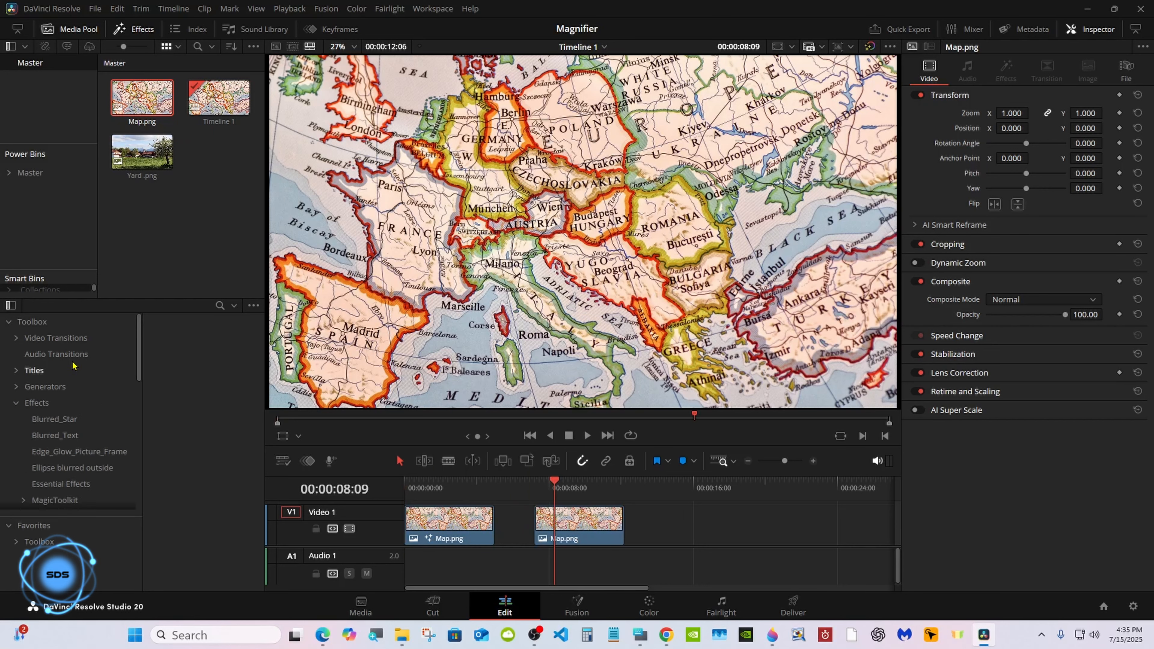
{"action": "scroll", "coordinate": [137, 341], "scroll_direction": "down", "scroll_amount": 2}
{"action": "scroll", "coordinate": [137, 341], "scroll_direction": "down", "scroll_amount": 3}
{"action": "left_click", "coordinate": [57, 437]}
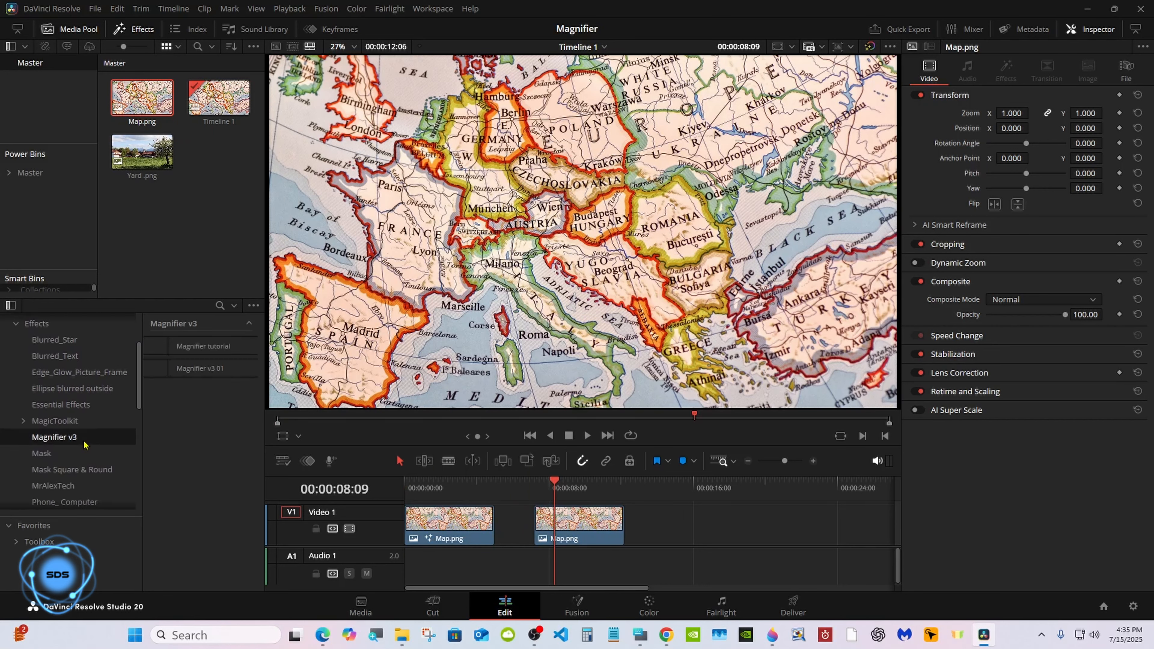
{"action": "left_click_drag", "start_coordinate": [195, 347], "coordinate": [574, 539]}
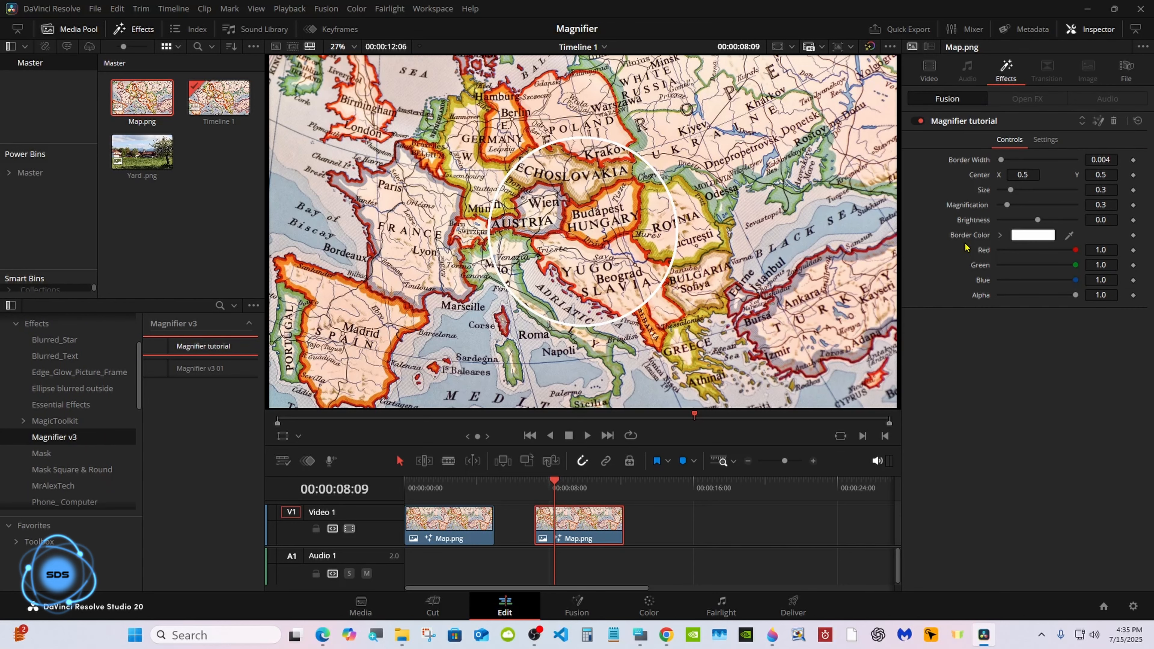
{"action": "left_click_drag", "start_coordinate": [1031, 174], "coordinate": [1035, 205]}
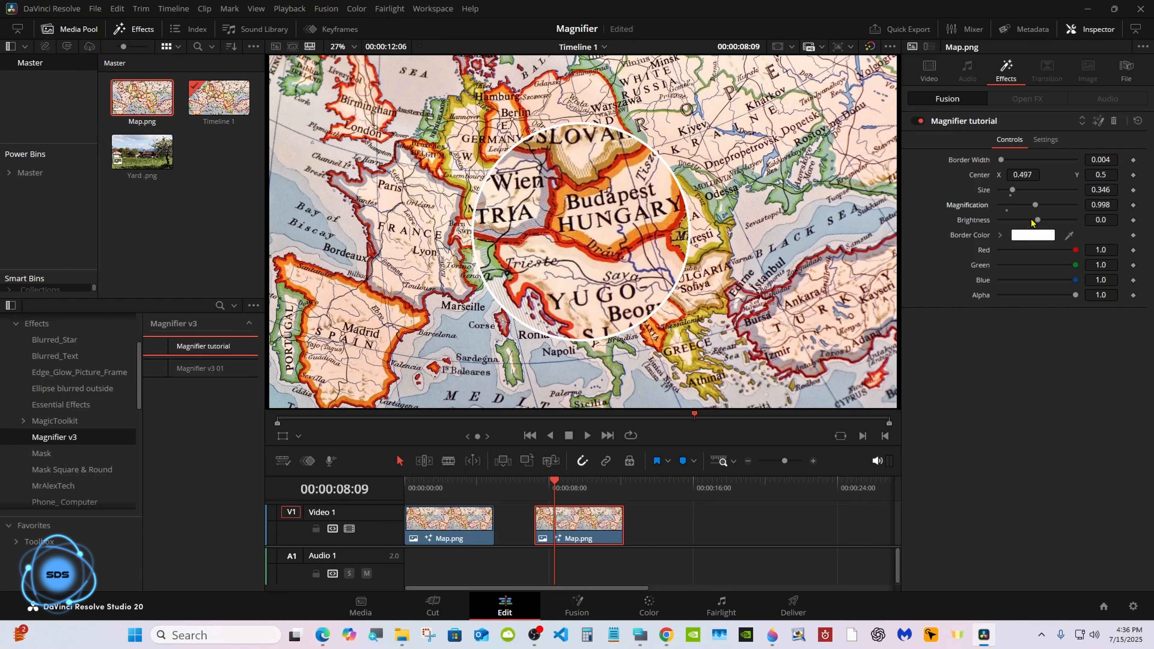
{"action": "left_click_drag", "start_coordinate": [1075, 250], "coordinate": [1075, 280]}
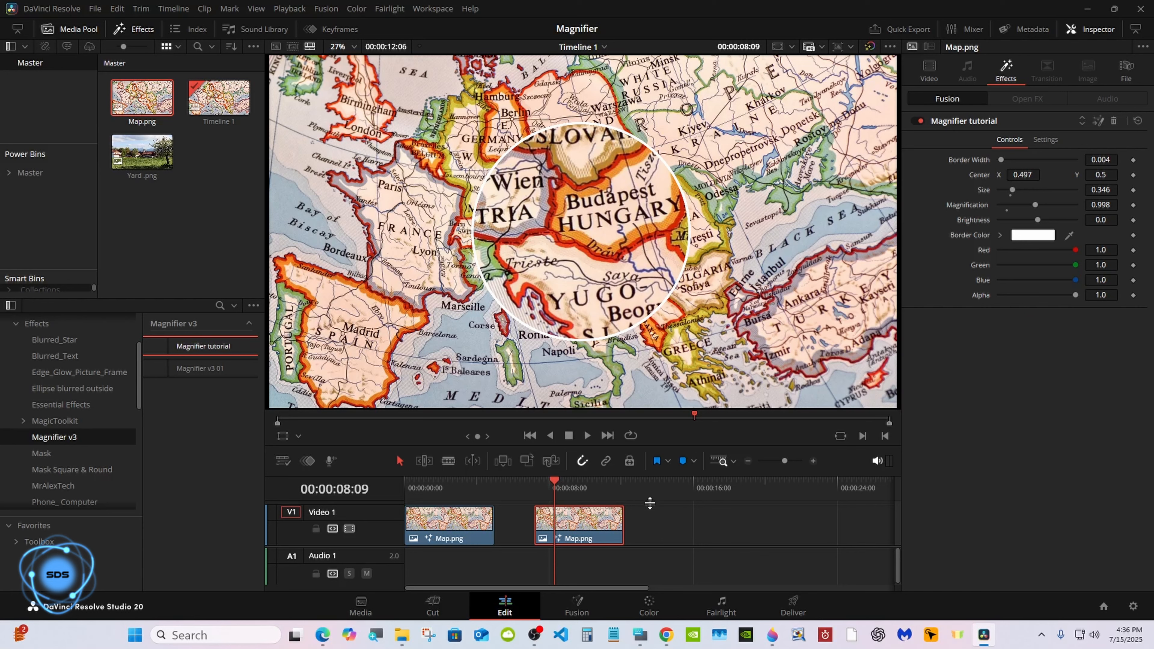
Enlarge the timeline area and remove the Magnifier tutorial effect from the second Map.png clip
{"action": "left_click_drag", "start_coordinate": [584, 478], "coordinate": [581, 439]}
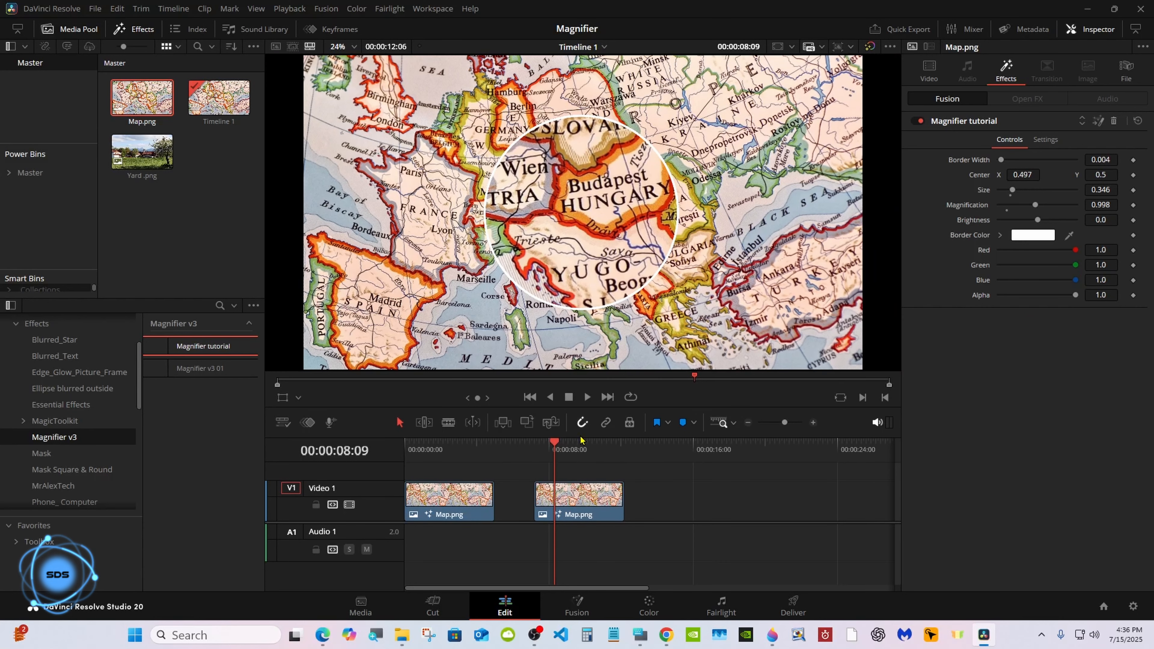
{"action": "left_click_drag", "start_coordinate": [631, 523], "coordinate": [631, 565]}
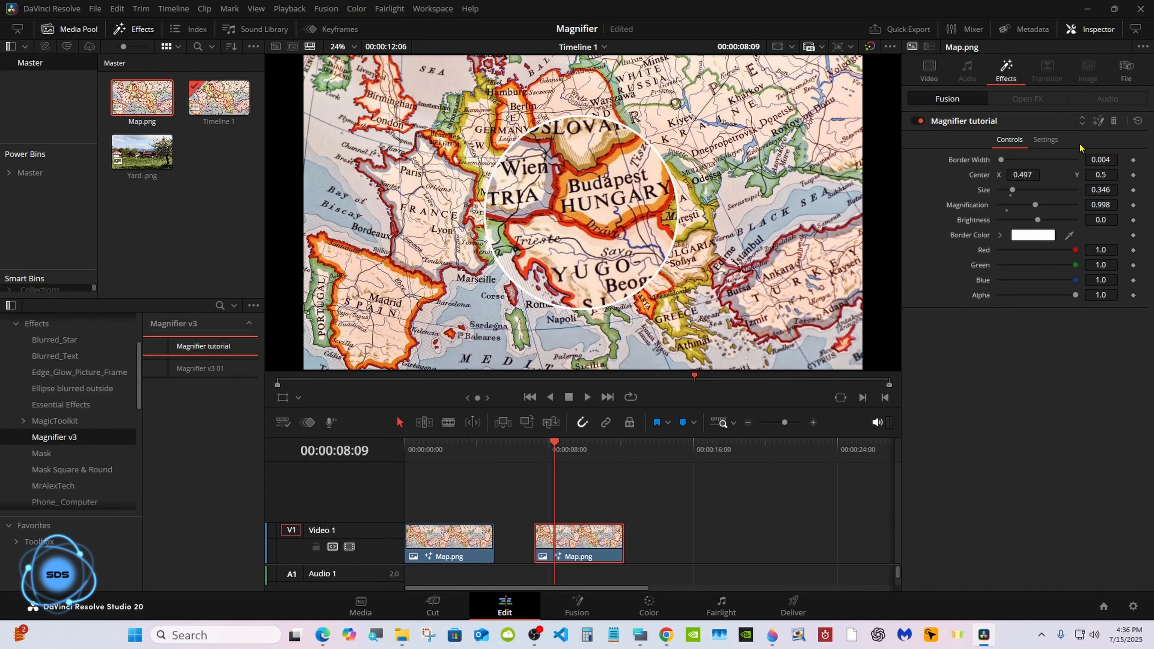
{"action": "left_click", "coordinate": [1114, 121]}
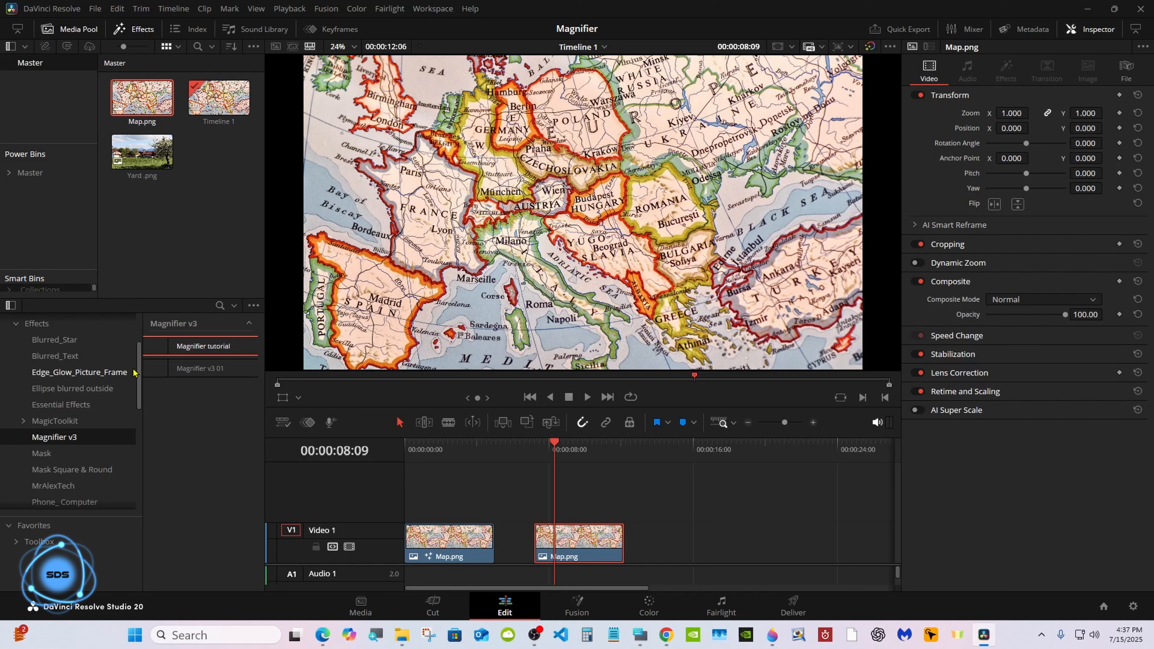
Add an Adjustment Clip on Video 2 directly above the second Map.png clip
{"action": "scroll", "coordinate": [64, 376], "scroll_direction": "up", "scroll_amount": 3}
{"action": "left_click", "coordinate": [43, 402]}
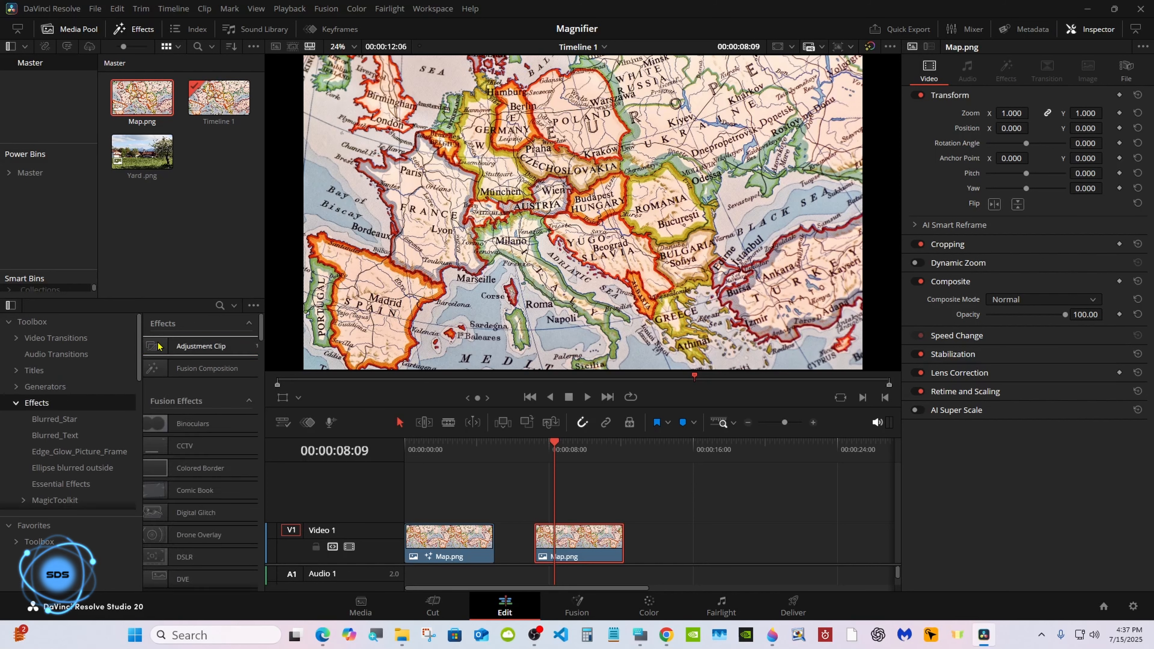
{"action": "left_click_drag", "start_coordinate": [158, 346], "coordinate": [558, 501]}
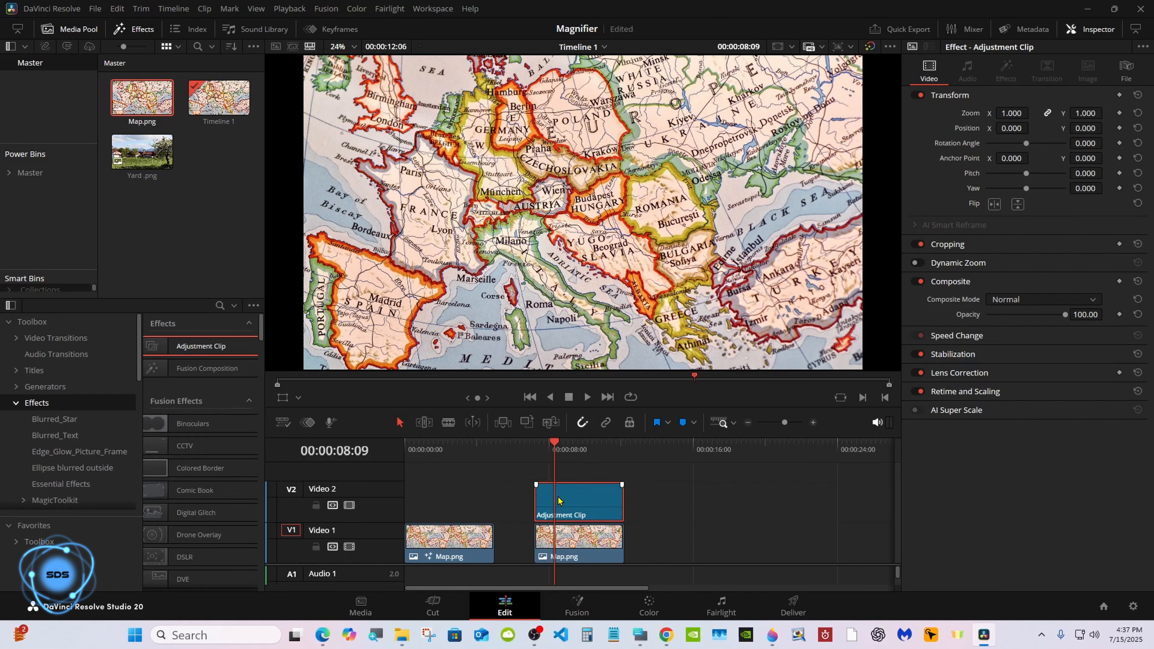
Apply the Magnifier tutorial effect from the Magnifier v3 category to the Adjustment Clip and move the playhead to 00:00:09:13
{"action": "scroll", "coordinate": [82, 409], "scroll_direction": "down", "scroll_amount": 3}
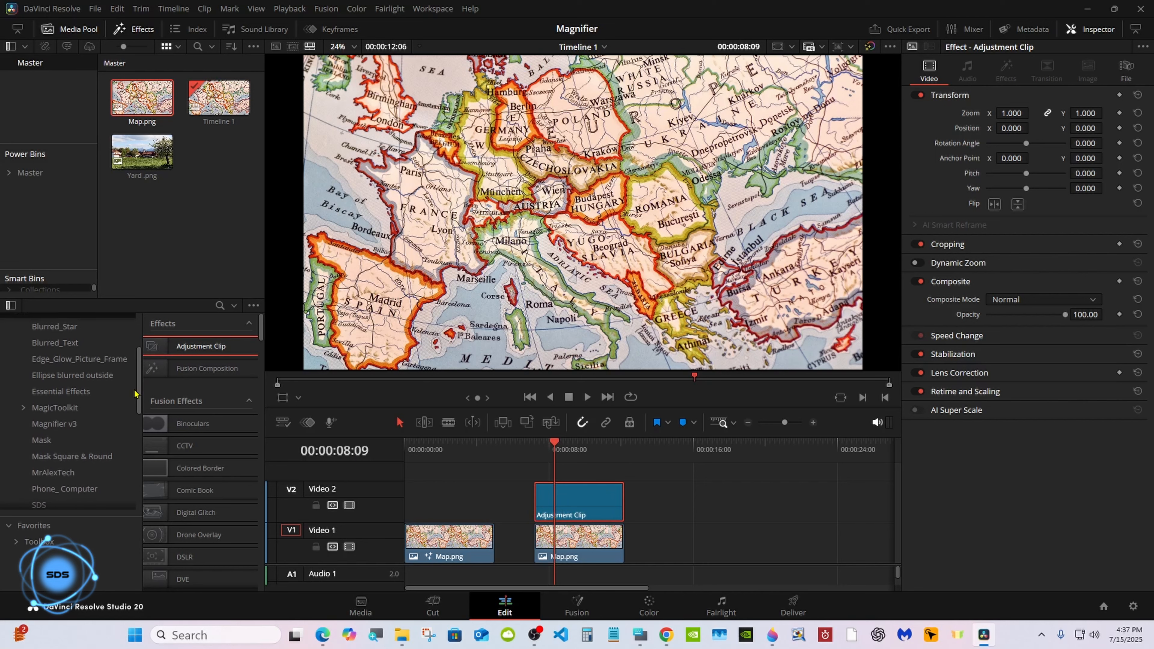
{"action": "left_click", "coordinate": [95, 420]}
{"action": "left_click_drag", "start_coordinate": [204, 346], "coordinate": [571, 502]}
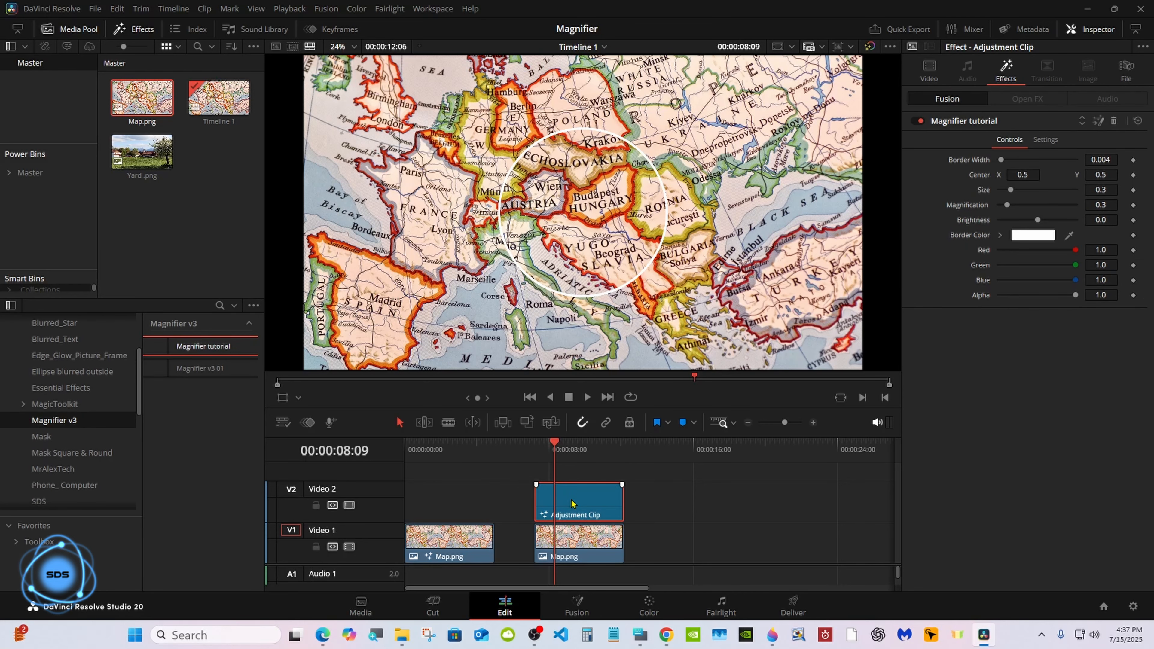
{"action": "left_click_drag", "start_coordinate": [571, 503], "coordinate": [575, 502]}
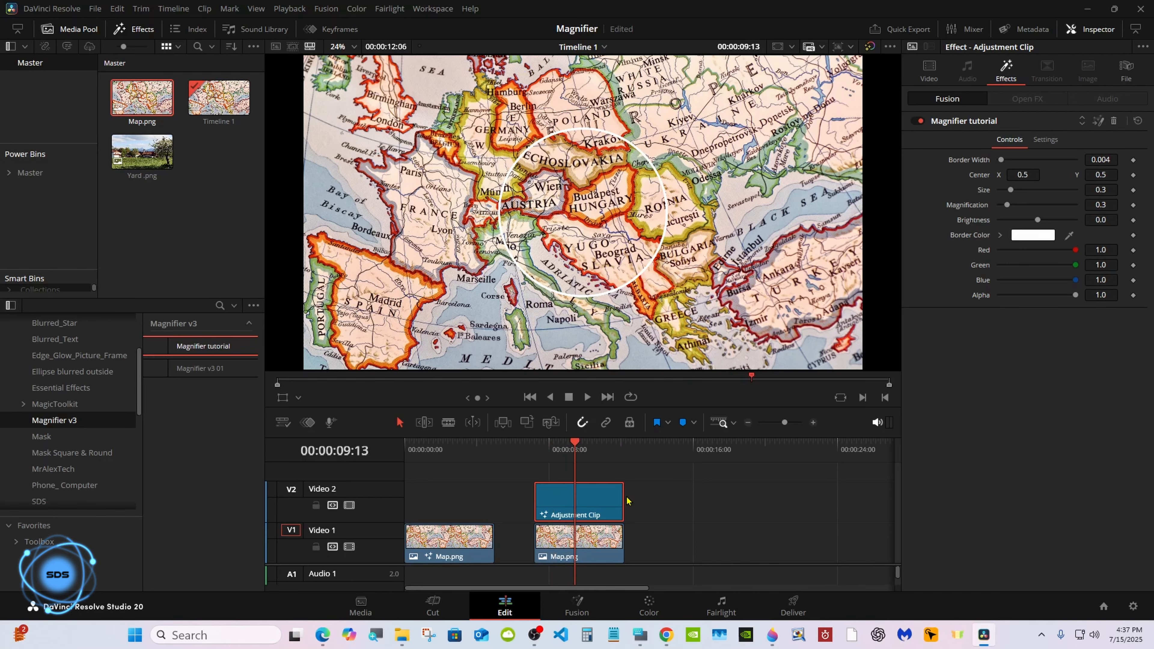
Enlarge the viewer, increase the adjustment clip's Magnification and lower the magnifier's Center Y
{"action": "left_click_drag", "start_coordinate": [636, 435], "coordinate": [637, 475]}
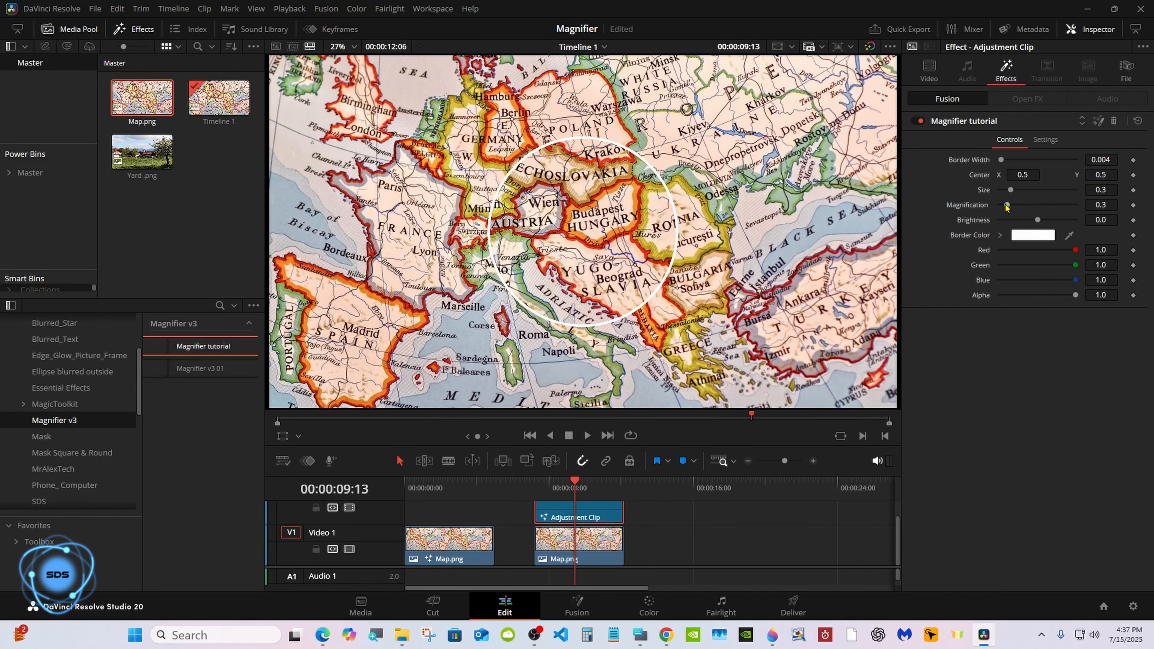
{"action": "left_click_drag", "start_coordinate": [1006, 205], "coordinate": [1032, 205]}
{"action": "left_click_drag", "start_coordinate": [1101, 174], "coordinate": [1084, 176]}
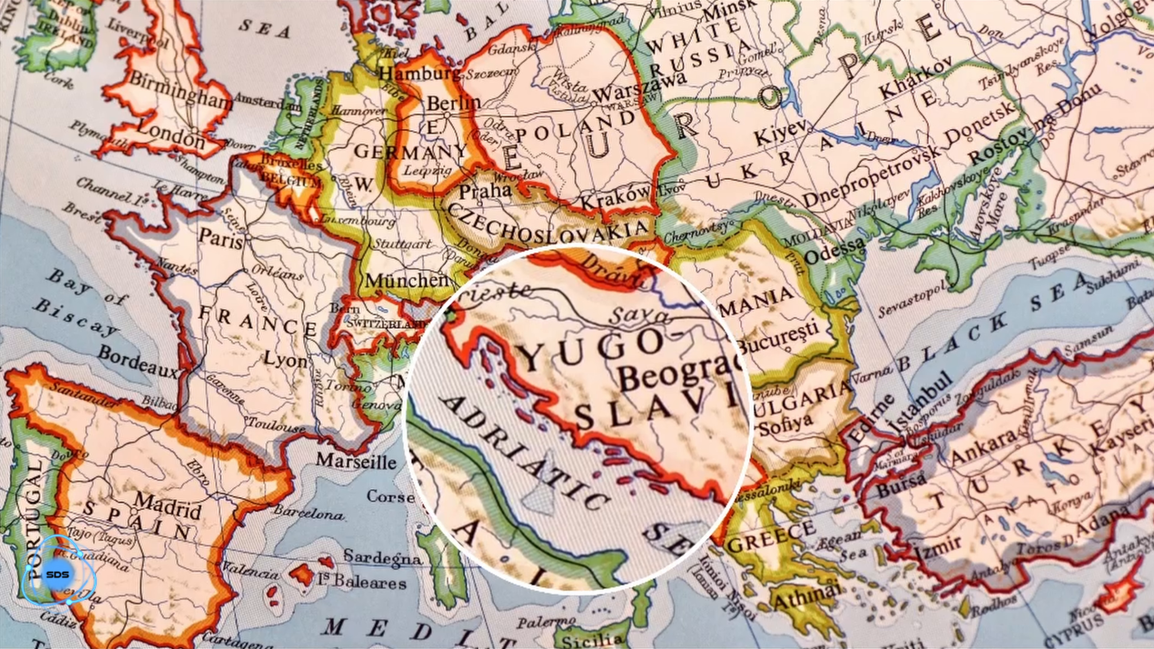